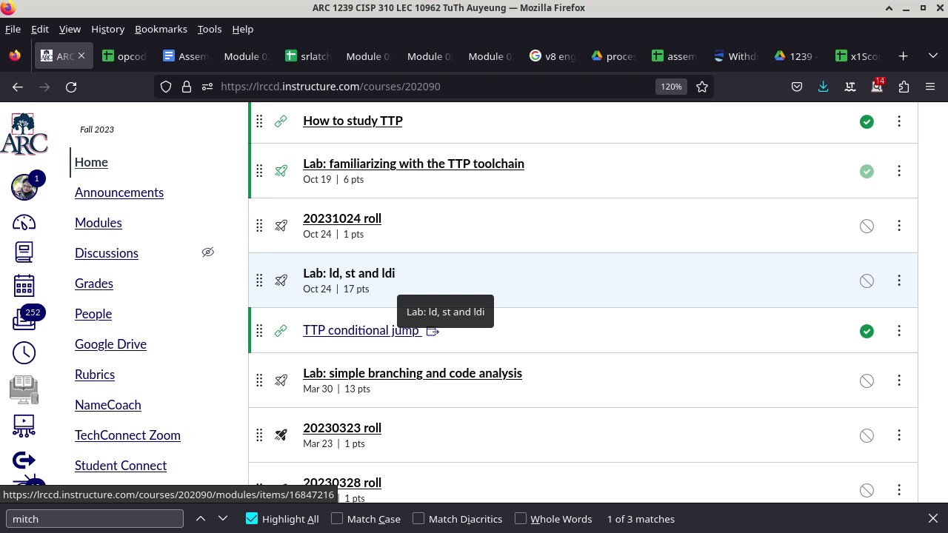
- Switch to the opcode table spreadsheet and set its zoom to 125%
{"action": "left_click", "coordinate": [133, 56]}
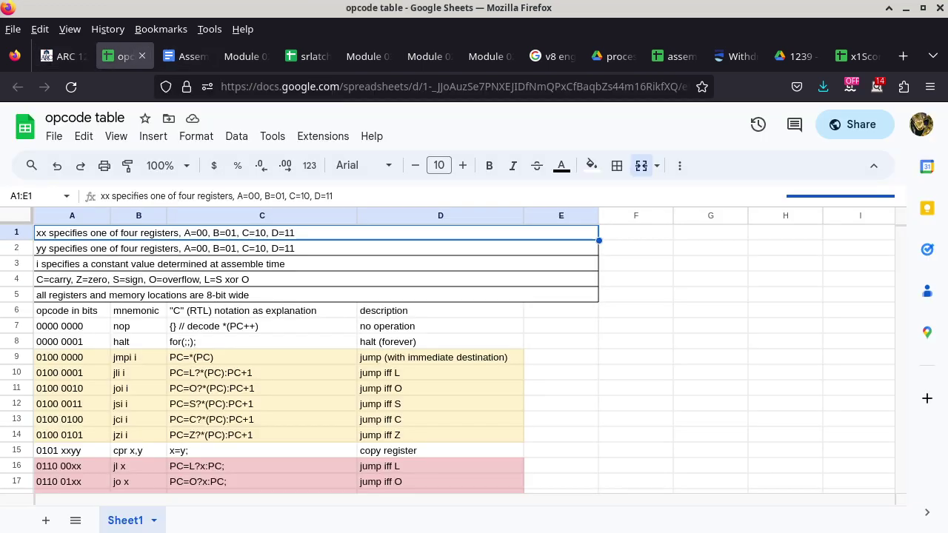
{"action": "left_click", "coordinate": [167, 166]}
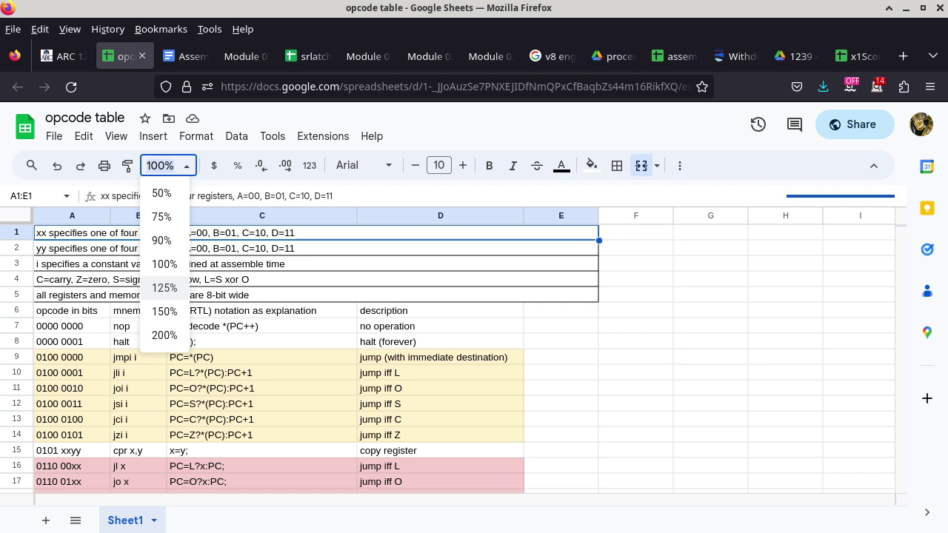
{"action": "left_click", "coordinate": [164, 287]}
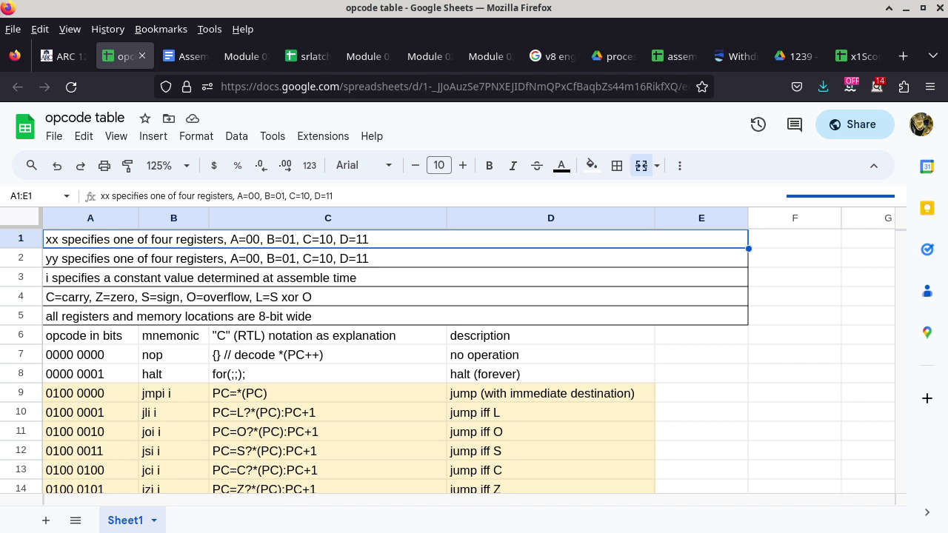
- Highlight the ld x,(y) row and then the ldi x,i row in the opcode table to examine both load instructions
{"action": "scroll", "coordinate": [445, 363], "scroll_direction": "down", "scroll_amount": 5}
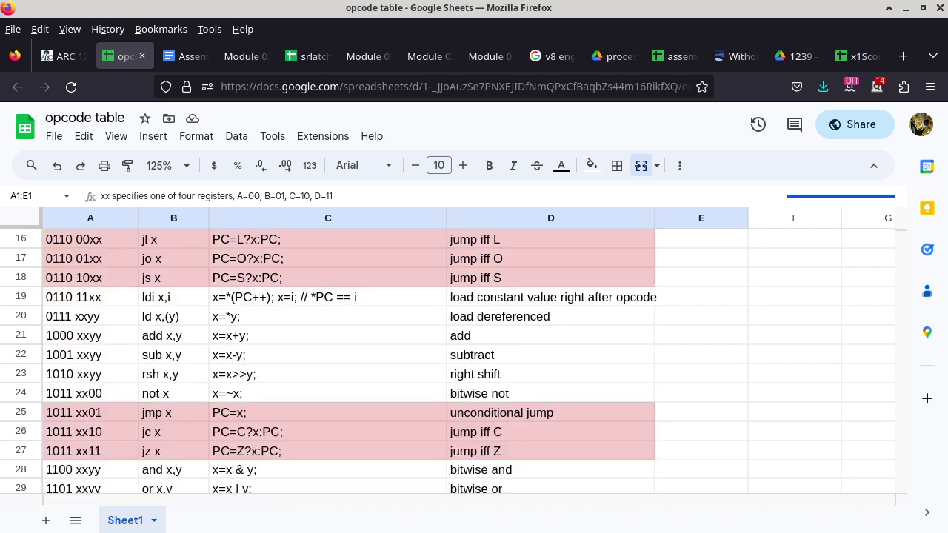
{"action": "left_click", "coordinate": [21, 316]}
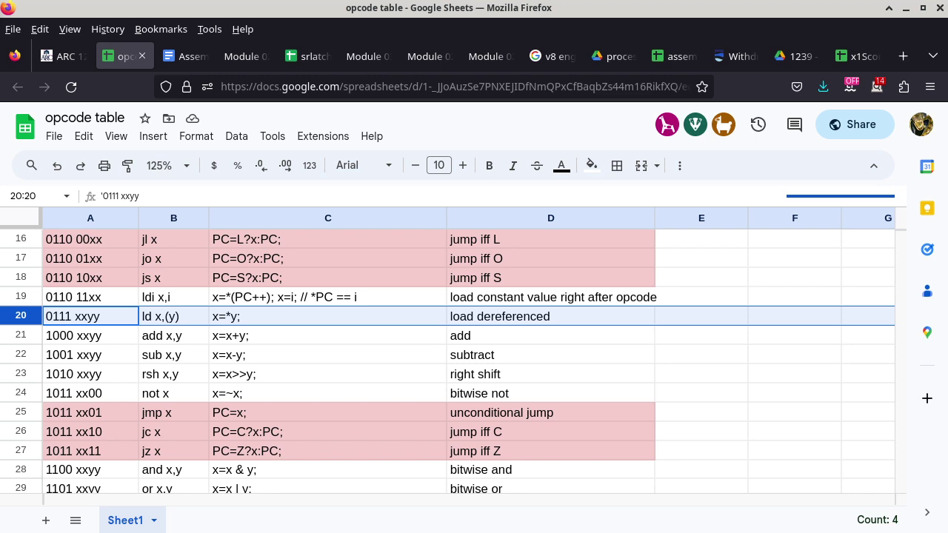
{"action": "left_click", "coordinate": [20, 297]}
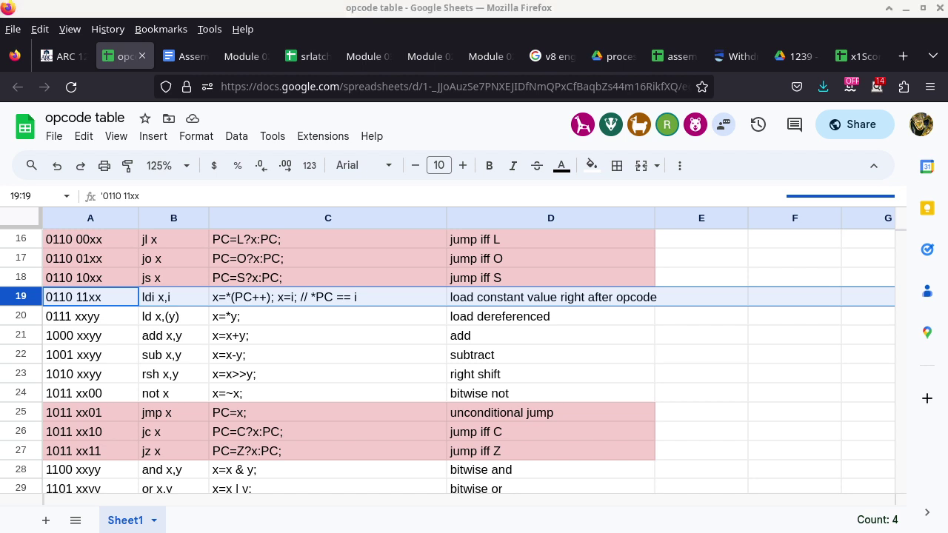
- Switch to the Mousepad text editor and create a new blank document
{"action": "key", "text": "alt+Tab"}
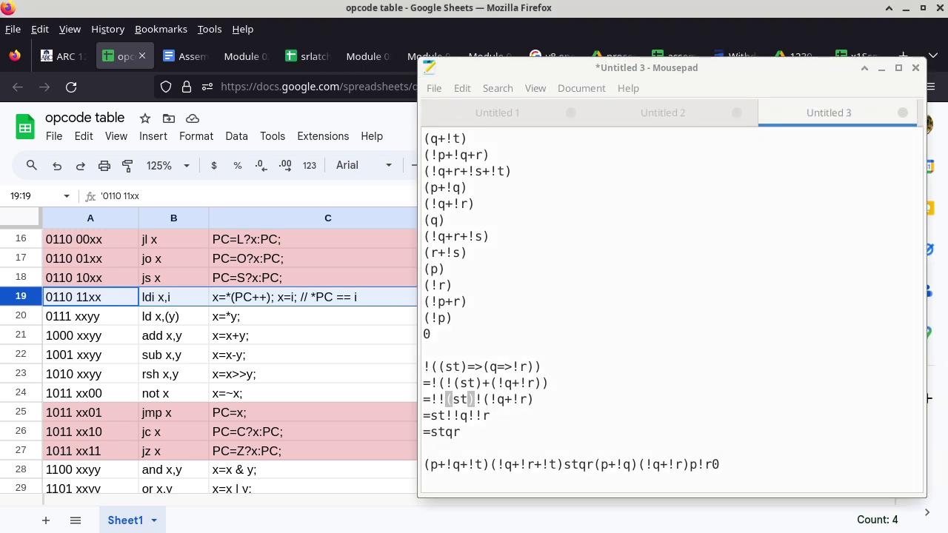
{"action": "key", "text": "alt+f"}
{"action": "key", "text": "Down"}
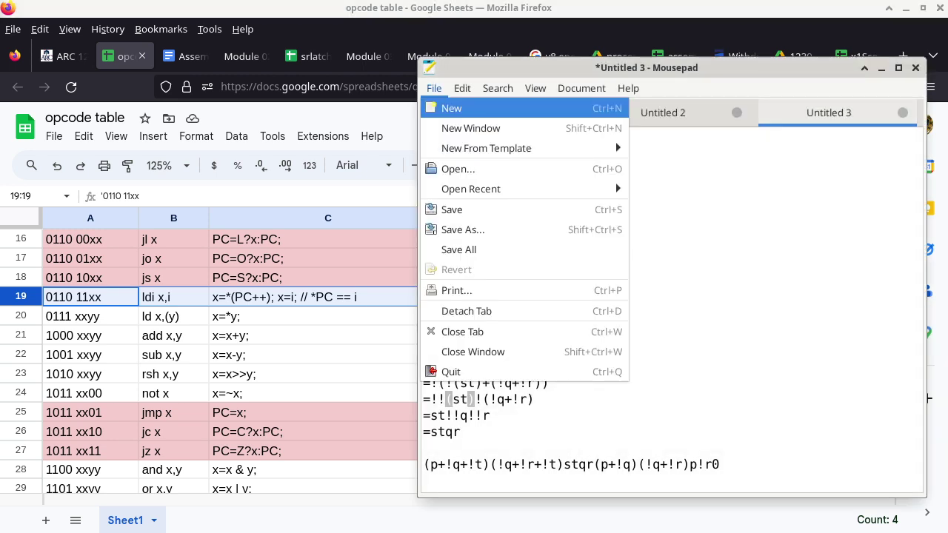
{"action": "key", "text": "Return"}
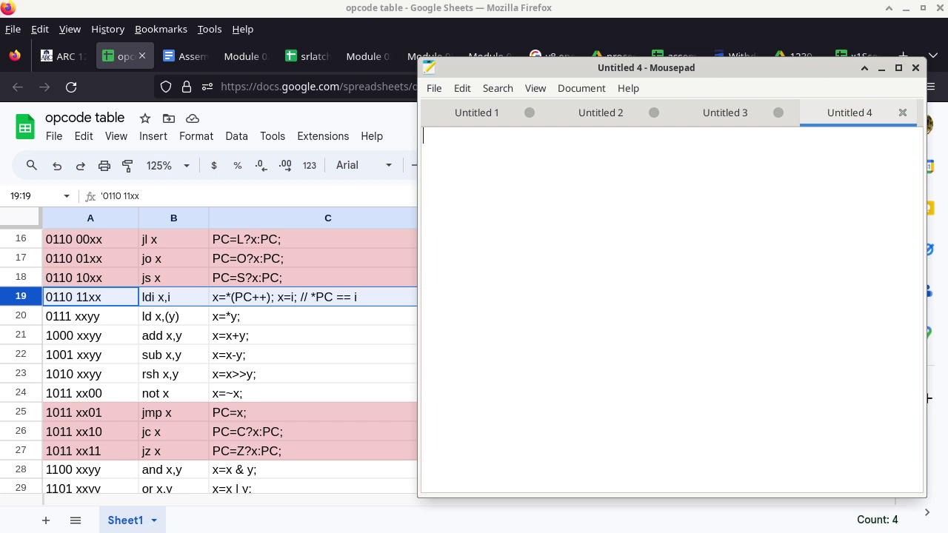
- Write the comment lines "// C=17" and "// 0x6e 0x11", followed by the instruction "ldi c,17" on its own line
{"action": "type", "text": "// "}
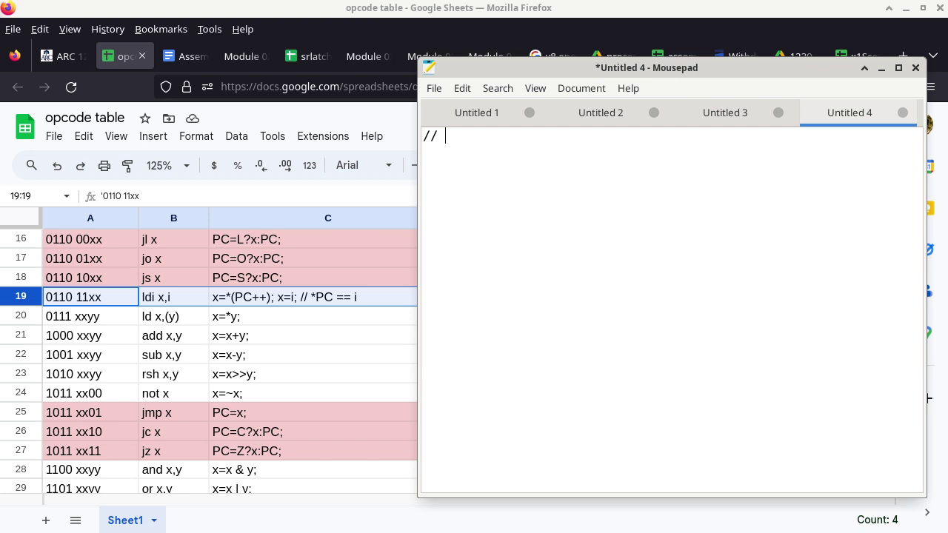
{"action": "type", "text": "C=17"}
{"action": "key", "text": "Return"}
{"action": "key", "text": "Return"}
{"action": "key", "text": "BackSpace"}
{"action": "type", "text": "/"}
{"action": "key", "text": "BackSpace"}
{"action": "type", "text": "// 0x6"}
{"action": "type", "text": "e"}
{"action": "type", "text": "0x11"}
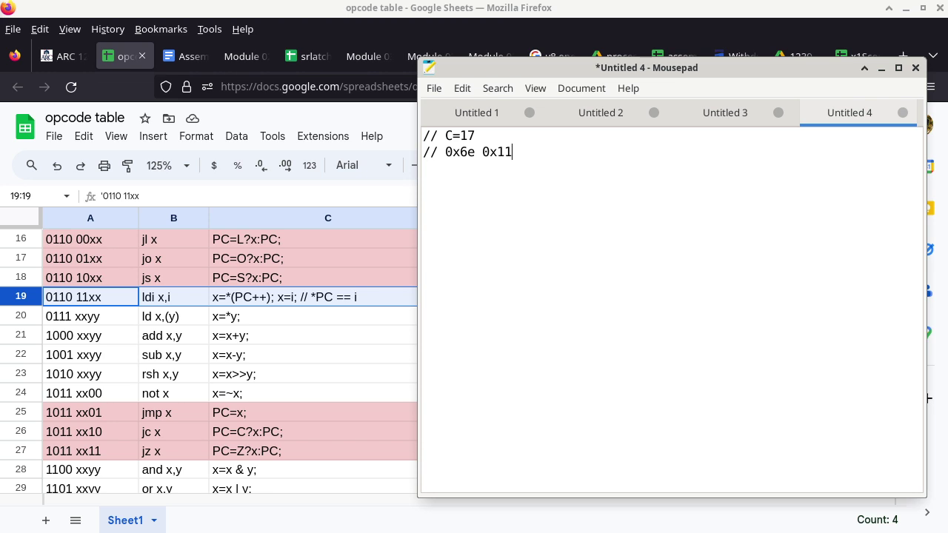
{"action": "type", "text": "ldi c,17"}
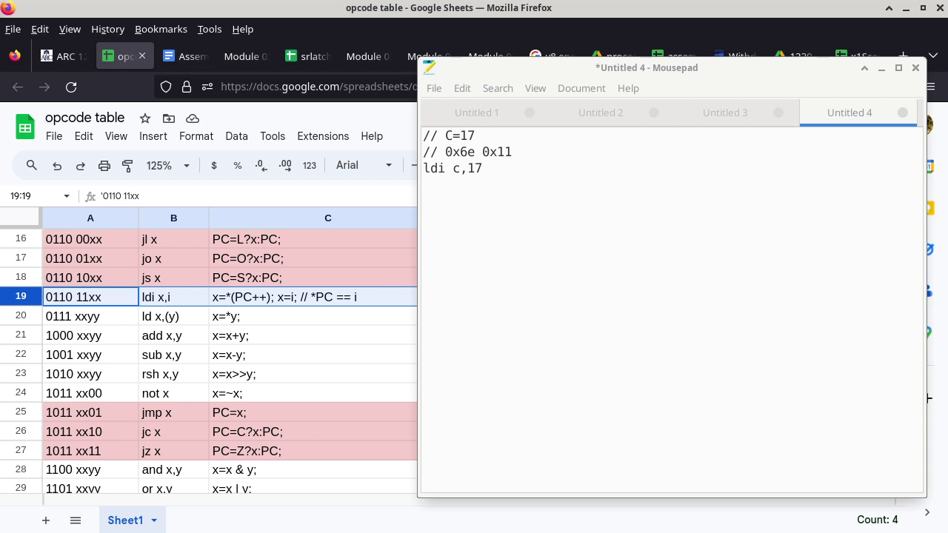
- Switch to the assembler spreadsheet and clear all existing code from column A of its source sheet
{"action": "left_click_drag", "start_coordinate": [648, 68], "coordinate": [652, 102]}
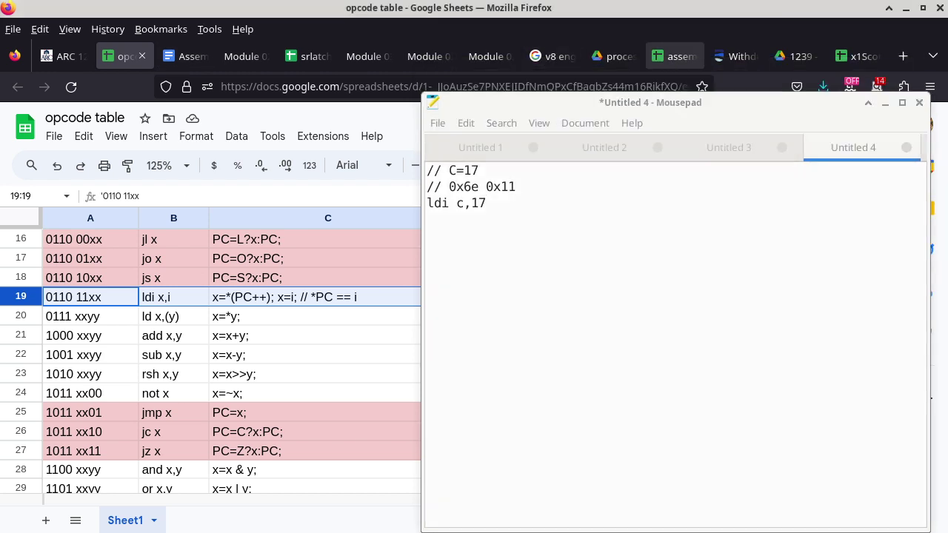
{"action": "left_click", "coordinate": [675, 56]}
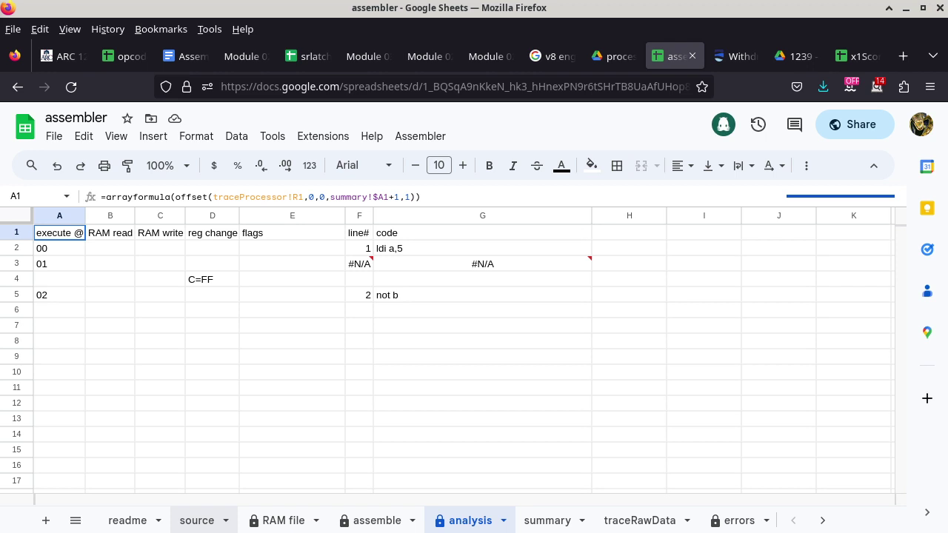
{"action": "left_click", "coordinate": [197, 520]}
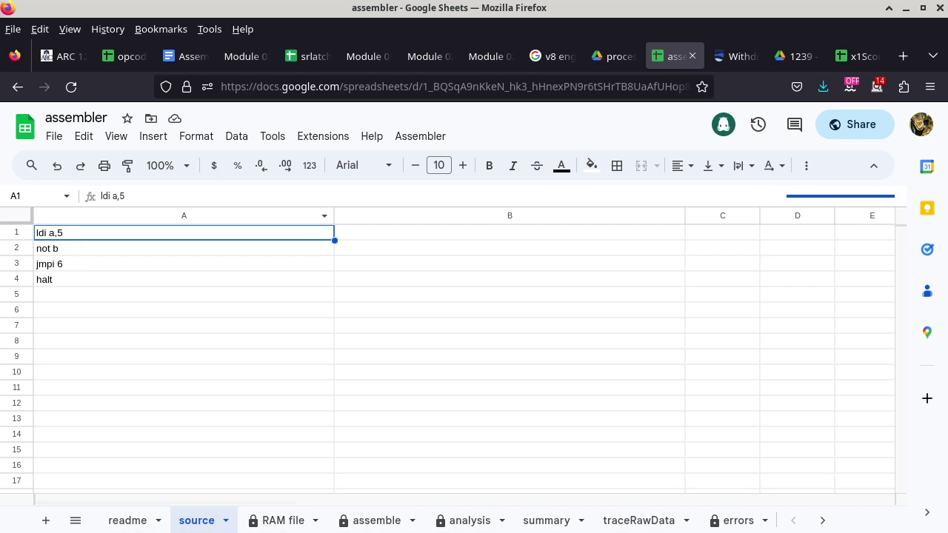
{"action": "left_click", "coordinate": [184, 216]}
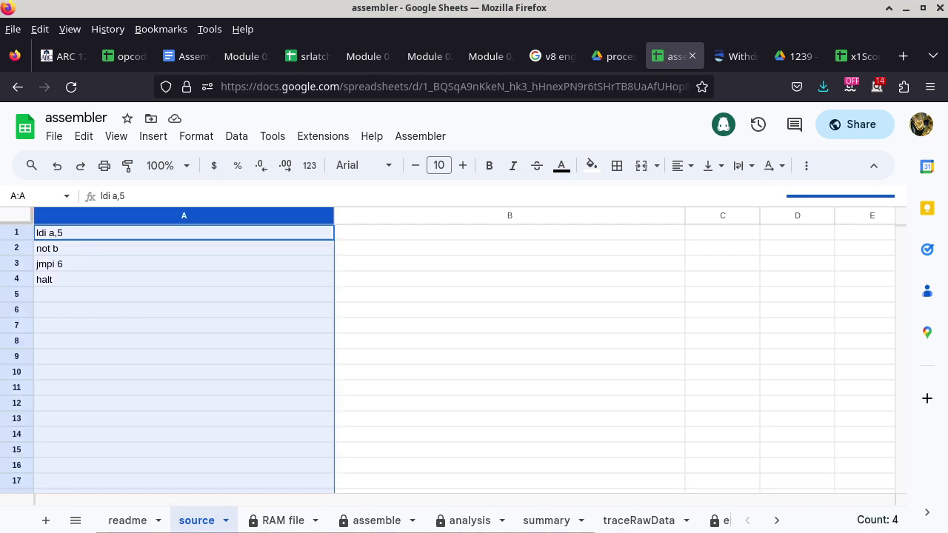
{"action": "key", "text": "Delete"}
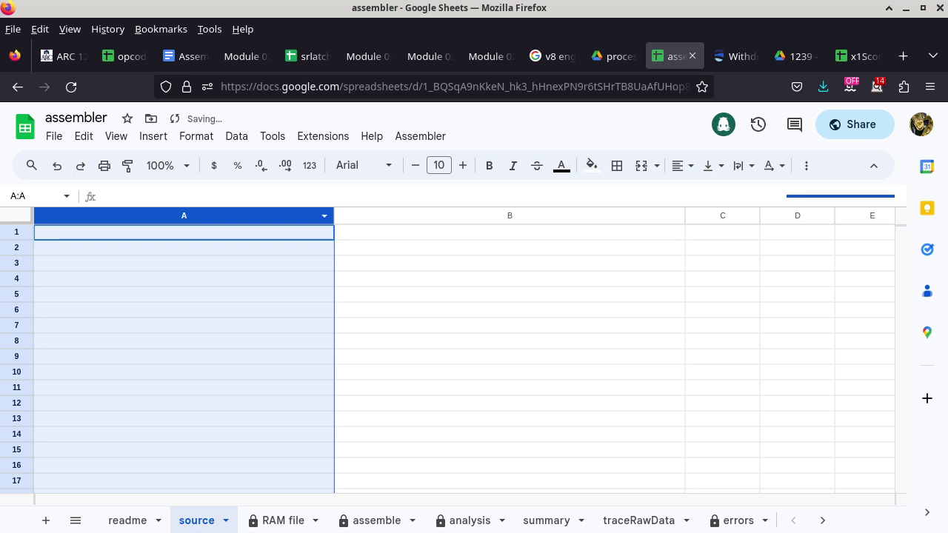
- Enter the program "ldi c,17" in cell A1 and "halt" in cell A2 of the source sheet
{"action": "left_click", "coordinate": [184, 232]}
{"action": "type", "text": "ldi"}
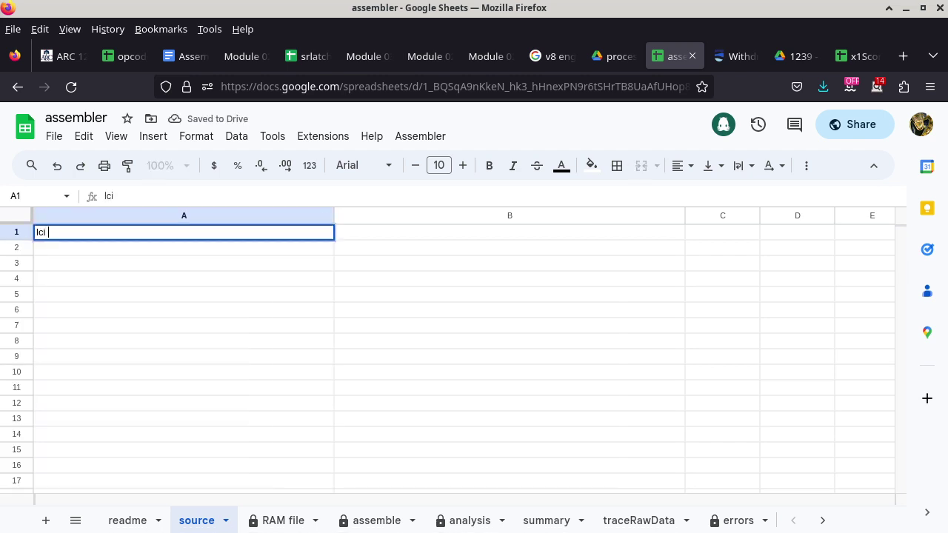
{"action": "key", "text": "BackSpace"}
{"action": "key", "text": "BackSpace"}
{"action": "type", "text": "di"}
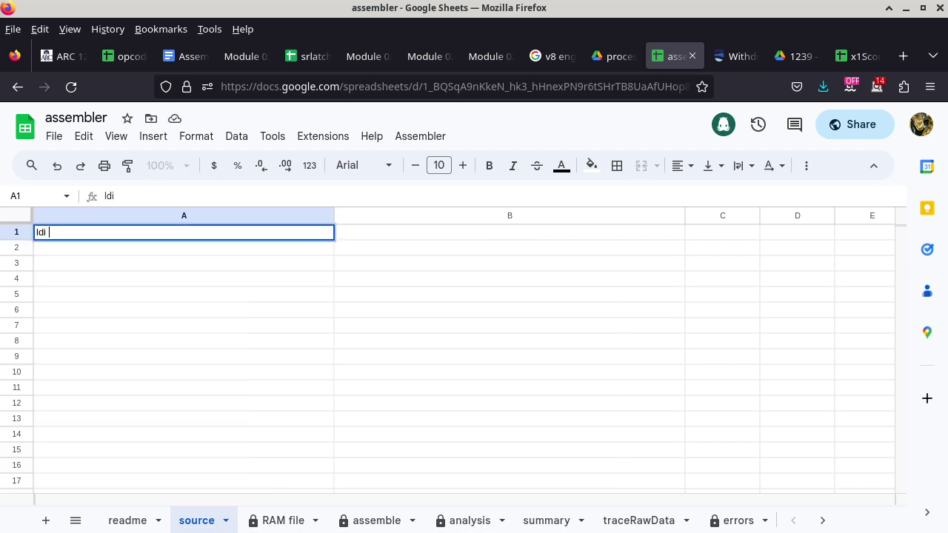
{"action": "type", "text": " c,17"}
{"action": "key", "text": "Return"}
{"action": "type", "text": "halt"}
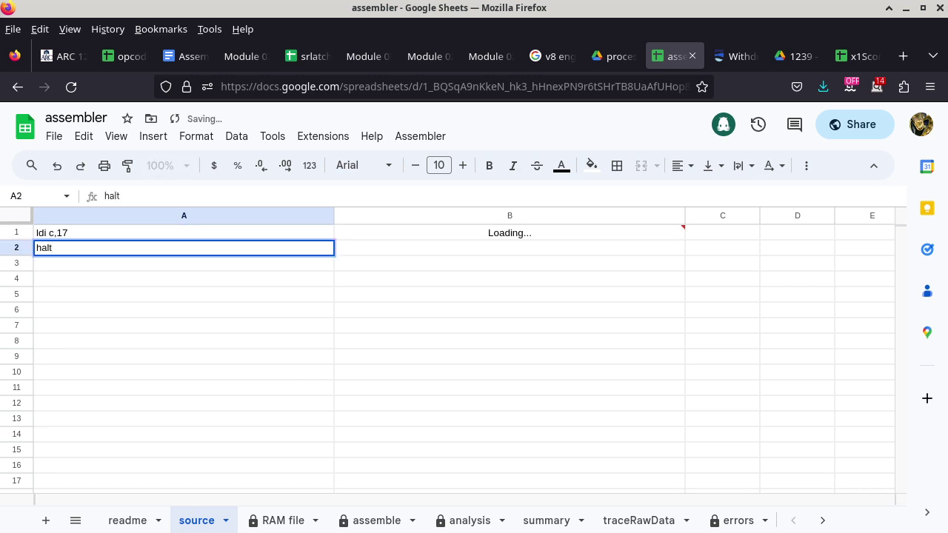
{"action": "key", "text": "Return"}
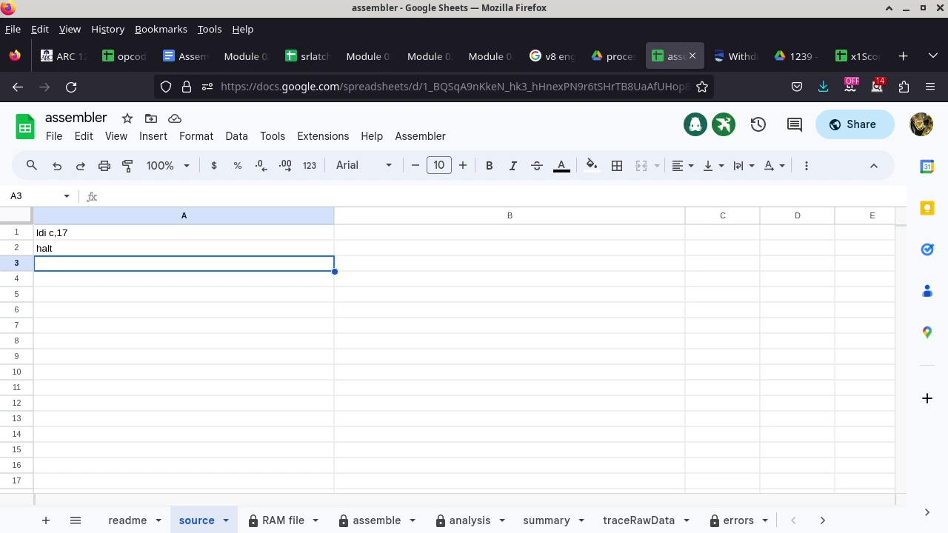
- Examine the assembled output on the assemble sheet and read the note attached to cell A1
{"action": "left_click", "coordinate": [370, 521]}
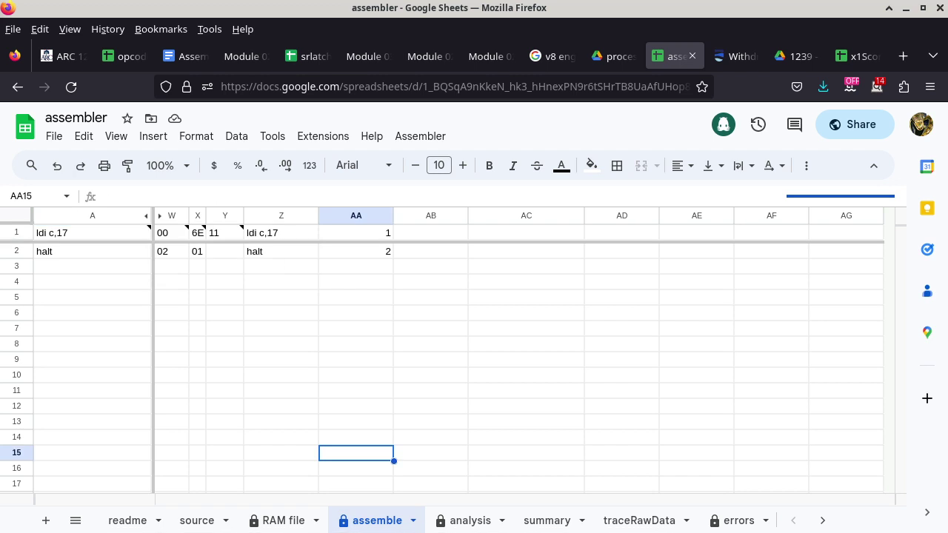
{"action": "mouse_move", "coordinate": [93, 233]}
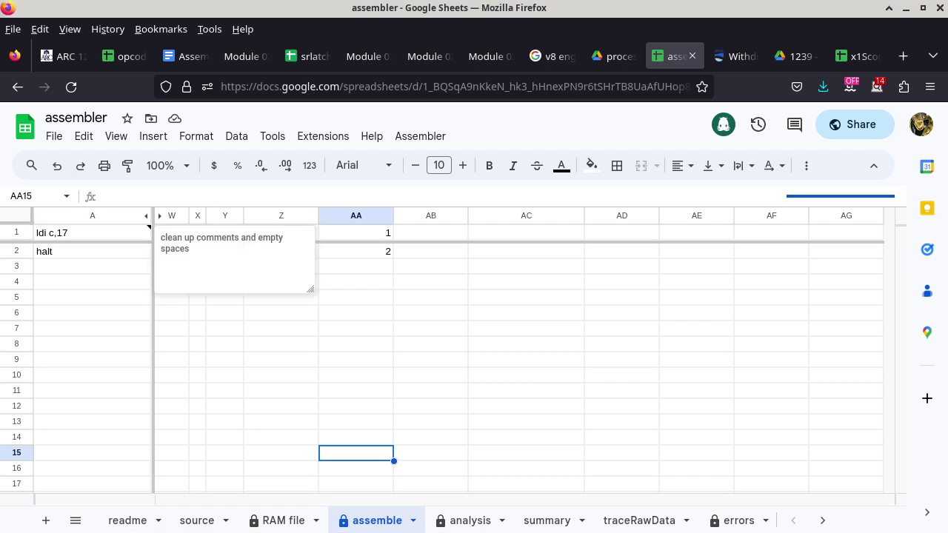
{"action": "left_click", "coordinate": [280, 328]}
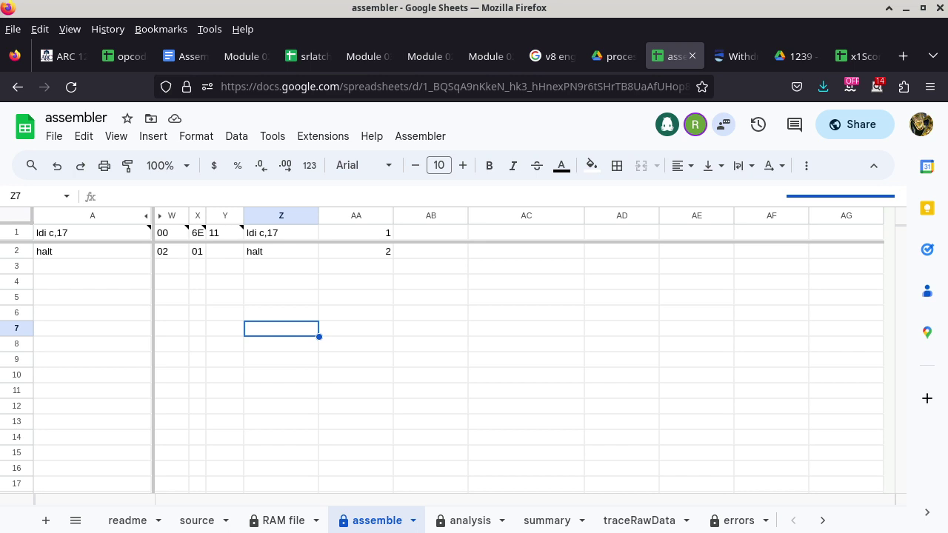
- Check the opcode table's register codes beside the Mousepad notes, and read the note on cell Y1 of the assemble sheet
{"action": "key", "text": "alt+Tab"}
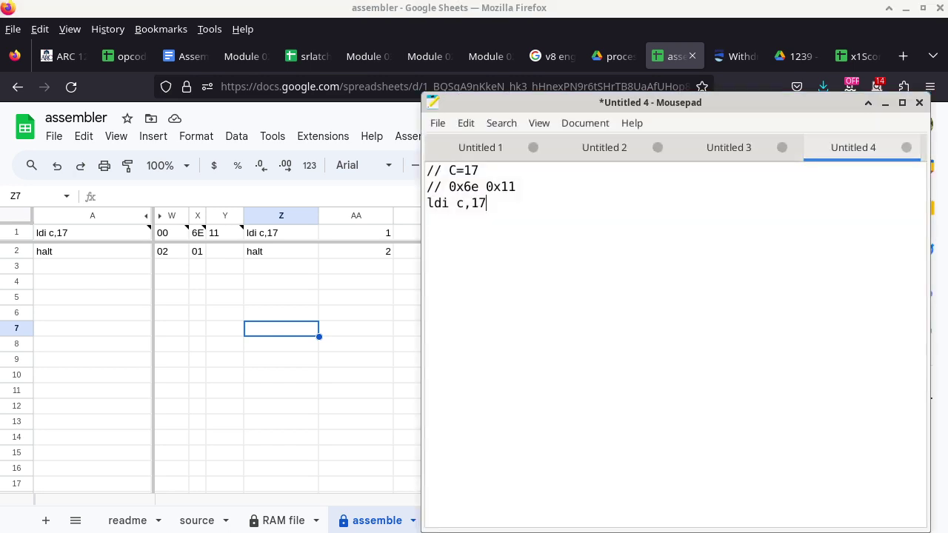
{"action": "left_click", "coordinate": [119, 57]}
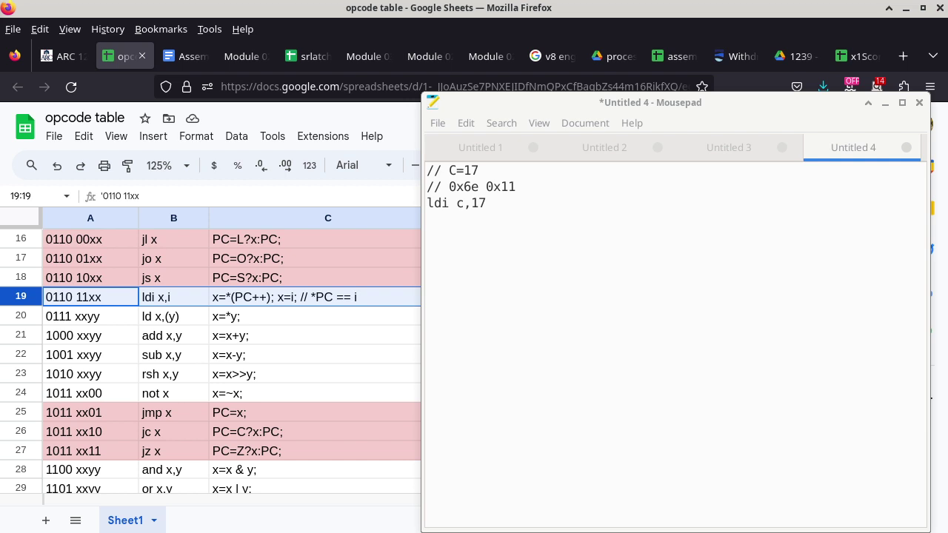
{"action": "scroll", "coordinate": [231, 363], "scroll_direction": "up", "scroll_amount": 5}
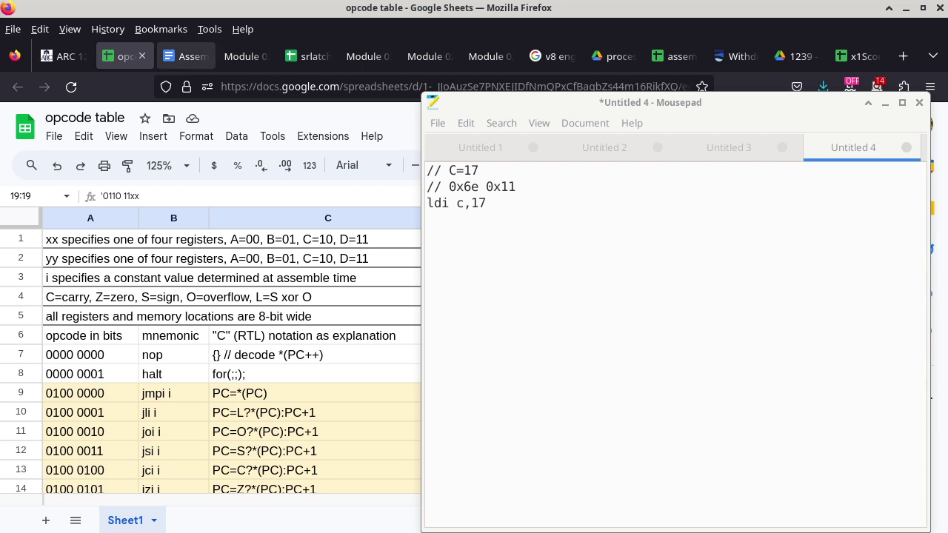
{"action": "left_click", "coordinate": [673, 57]}
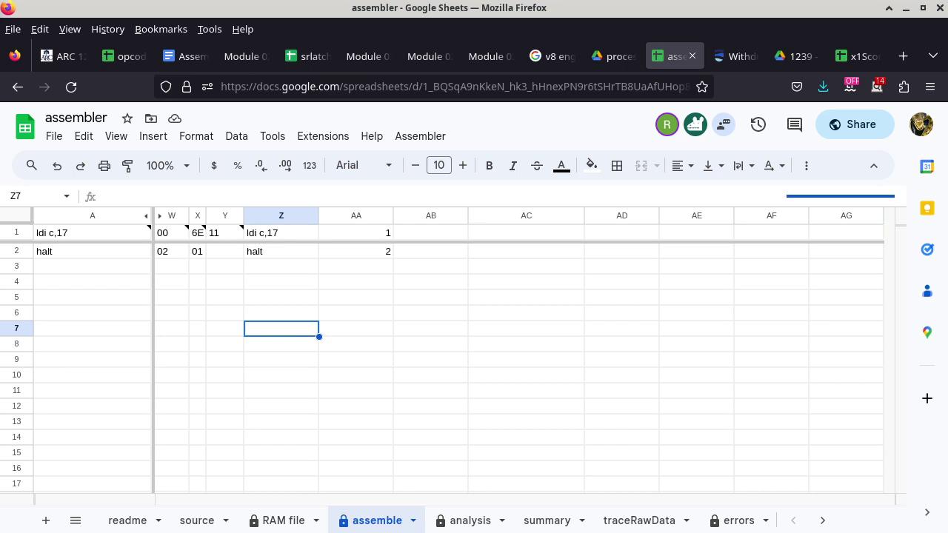
{"action": "mouse_move", "coordinate": [225, 233]}
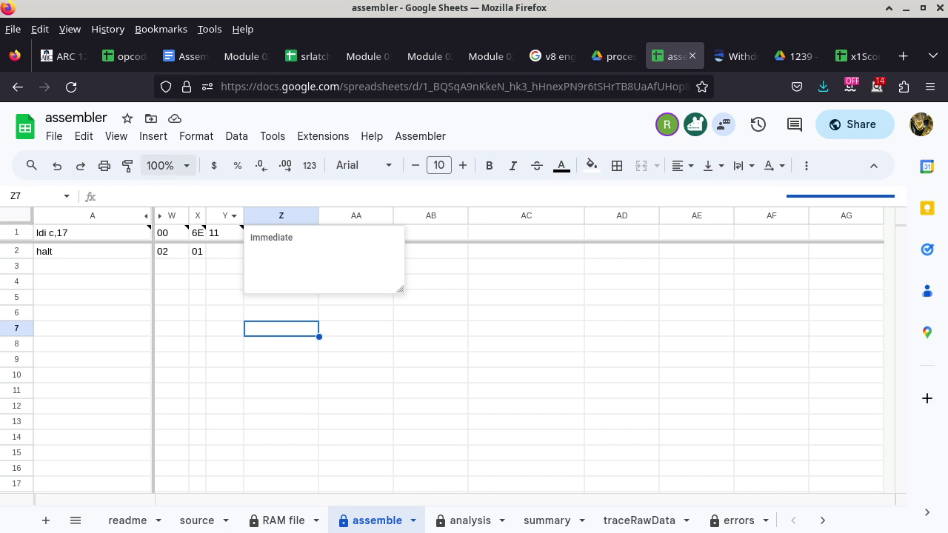
- Highlight the sub x,y row in the opcode table to examine the subtract instruction
{"action": "left_click", "coordinate": [123, 56]}
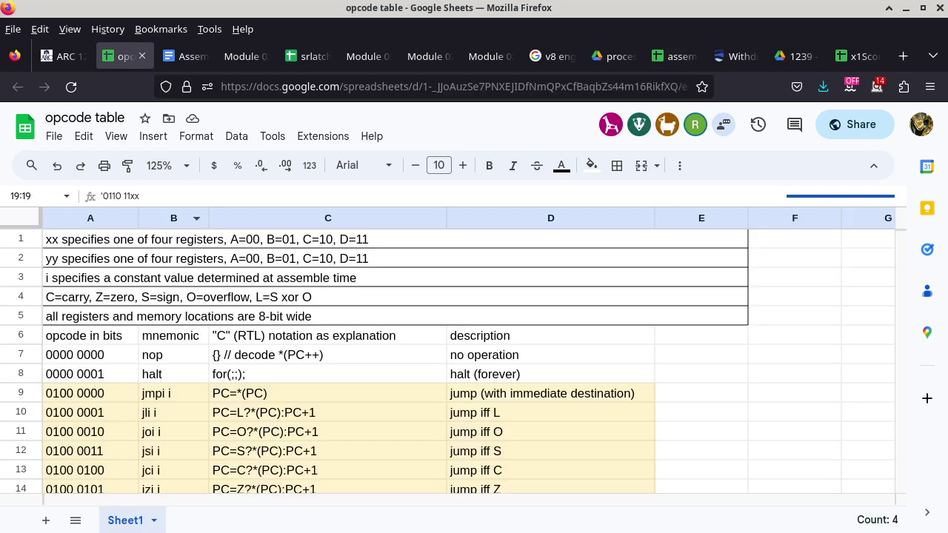
{"action": "scroll", "coordinate": [447, 362], "scroll_direction": "down", "scroll_amount": 5}
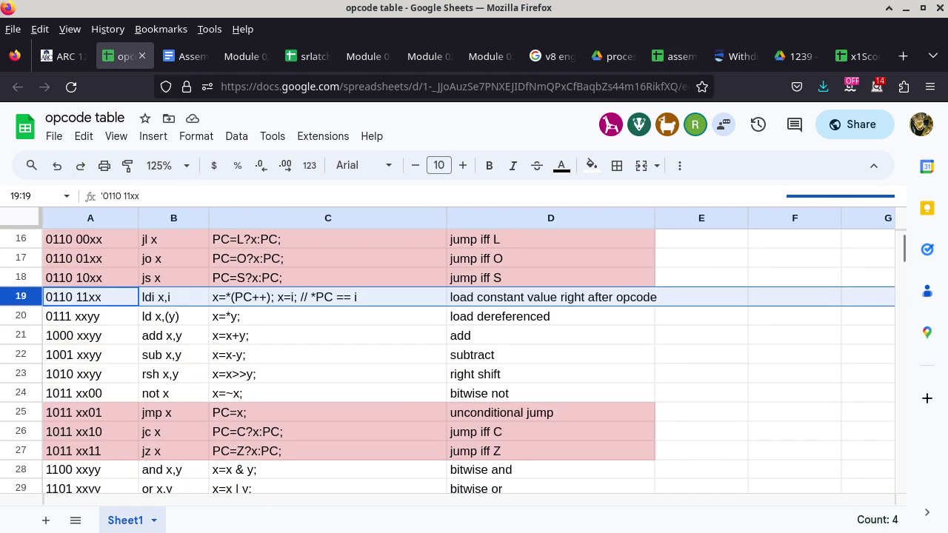
{"action": "left_click", "coordinate": [20, 355]}
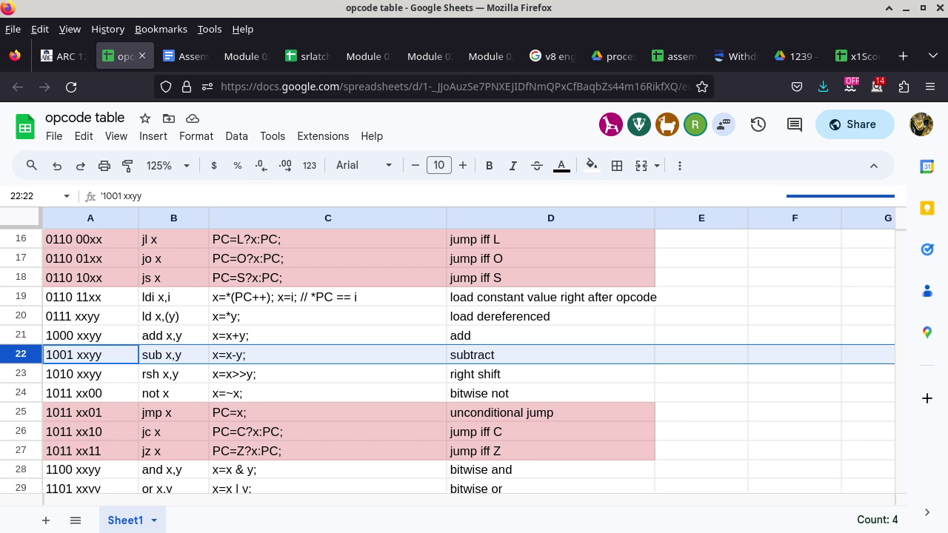
- Switch to the assembler spreadsheet and enter "sub b,d" in cell A3 of the source sheet
{"action": "left_click", "coordinate": [670, 56]}
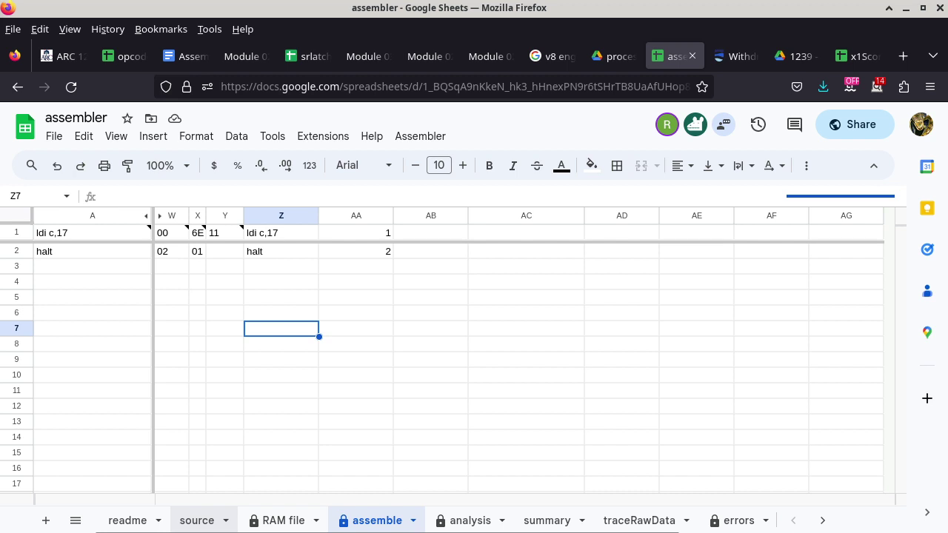
{"action": "left_click", "coordinate": [197, 521]}
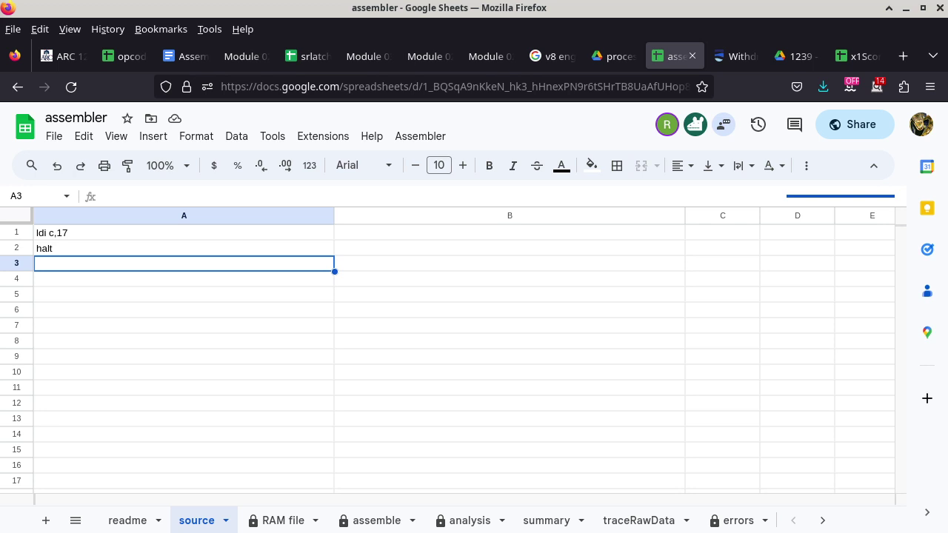
{"action": "type", "text": "sub "}
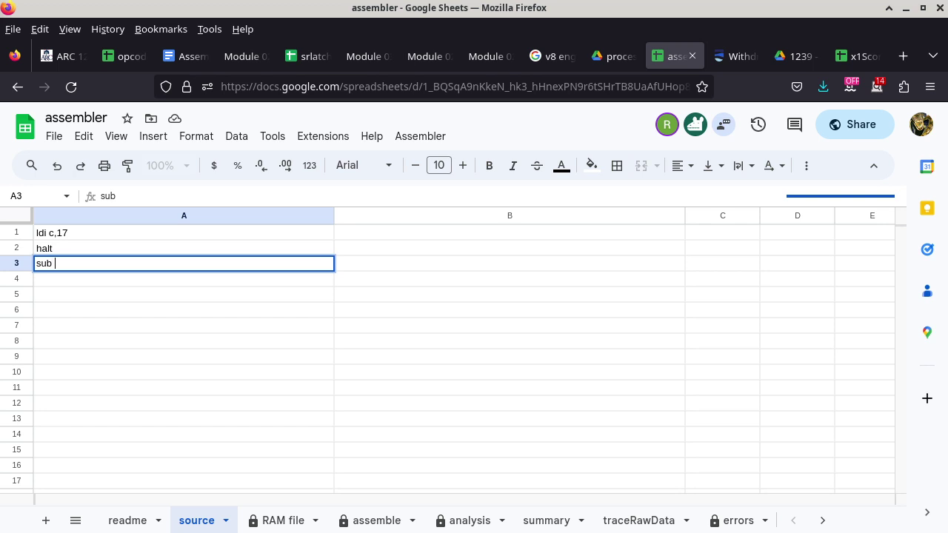
{"action": "type", "text": "b,d"}
{"action": "key", "text": "Return"}
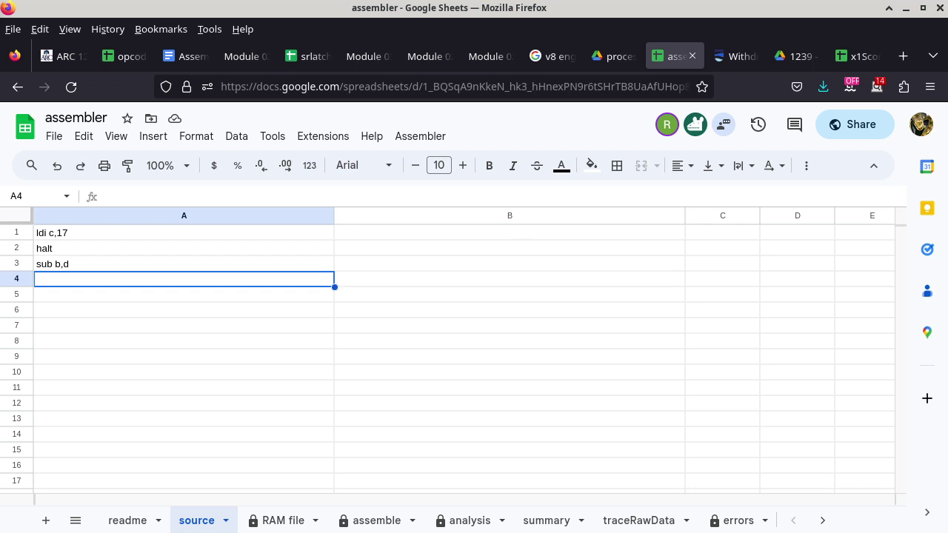
- Examine the machine code and address generated for sub b,d on the assemble sheet, including the note on cell A1
{"action": "left_click", "coordinate": [377, 521]}
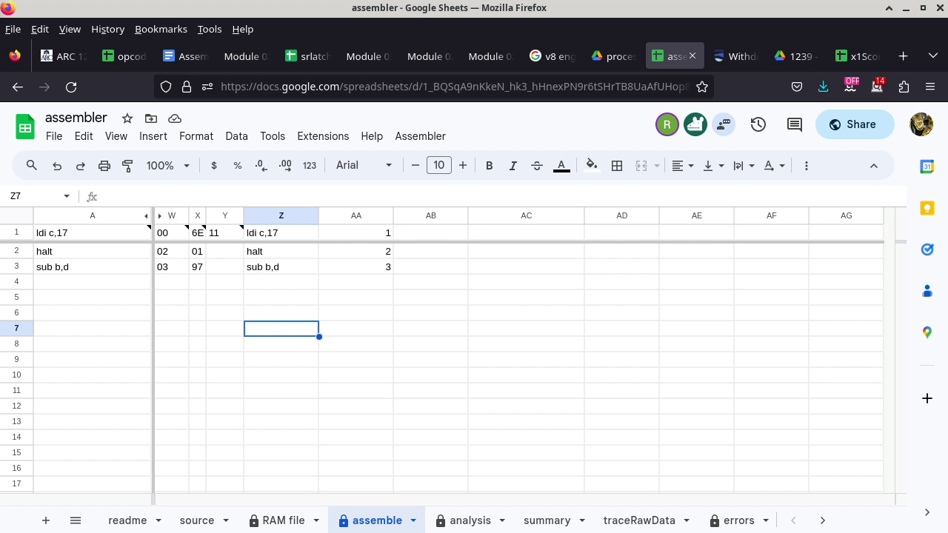
{"action": "left_click", "coordinate": [197, 266]}
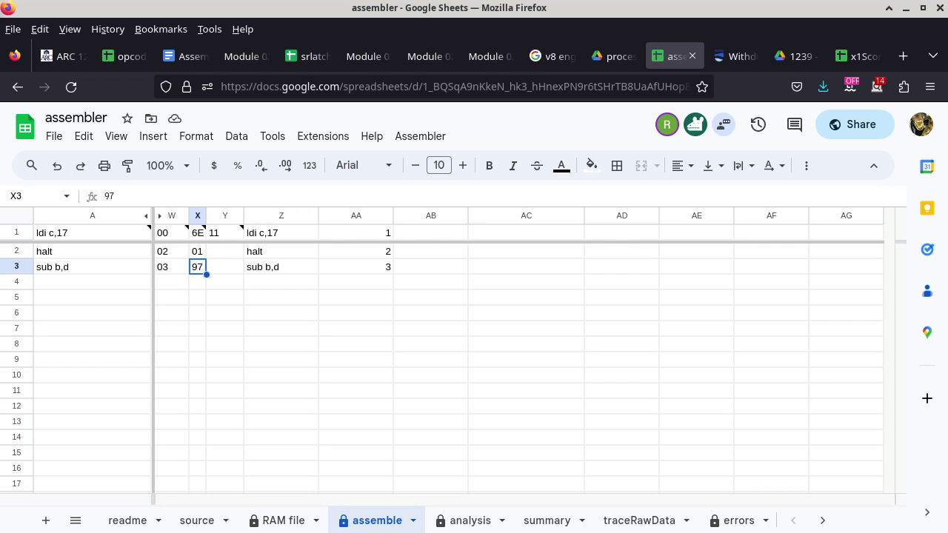
{"action": "left_click", "coordinate": [171, 267]}
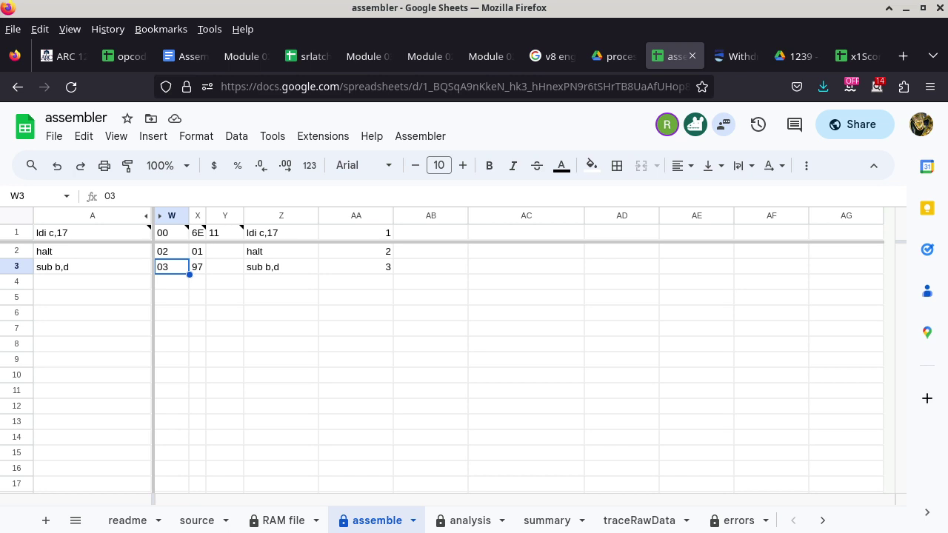
{"action": "left_click", "coordinate": [171, 281]}
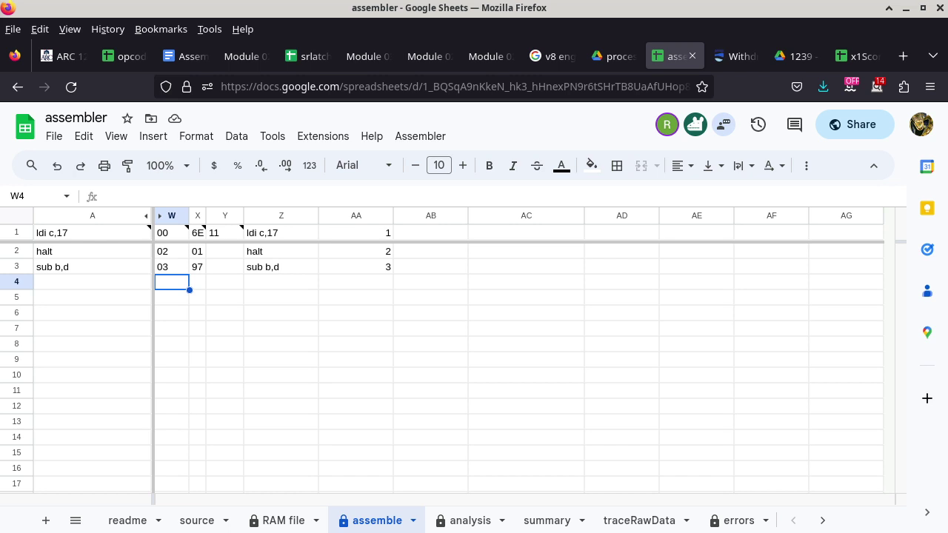
{"action": "mouse_move", "coordinate": [89, 232]}
- Switch to the terminal and launch Logisim by rerunning the last java command with "!java"
{"action": "key", "text": "Print"}
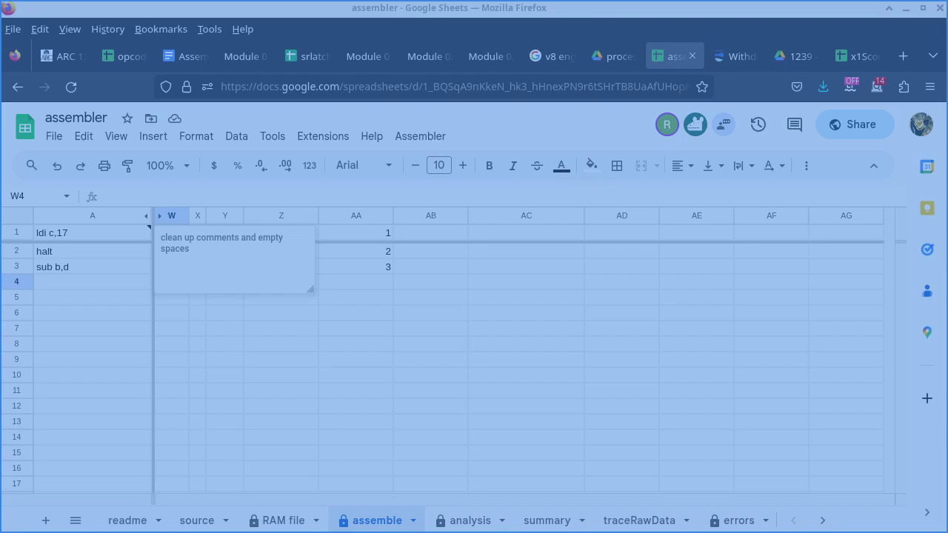
{"action": "key", "text": "alt+Tab"}
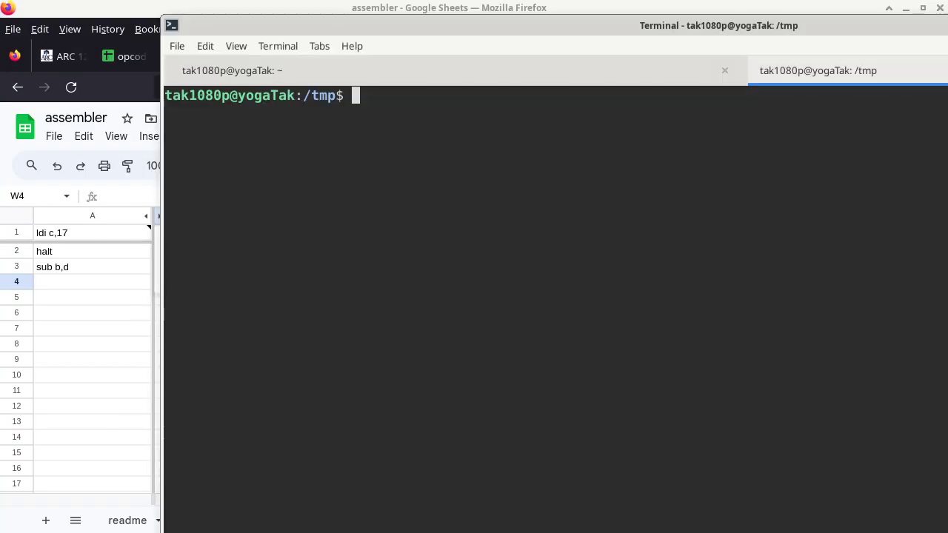
{"action": "type", "text": "!java"}
{"action": "key", "text": "Return"}
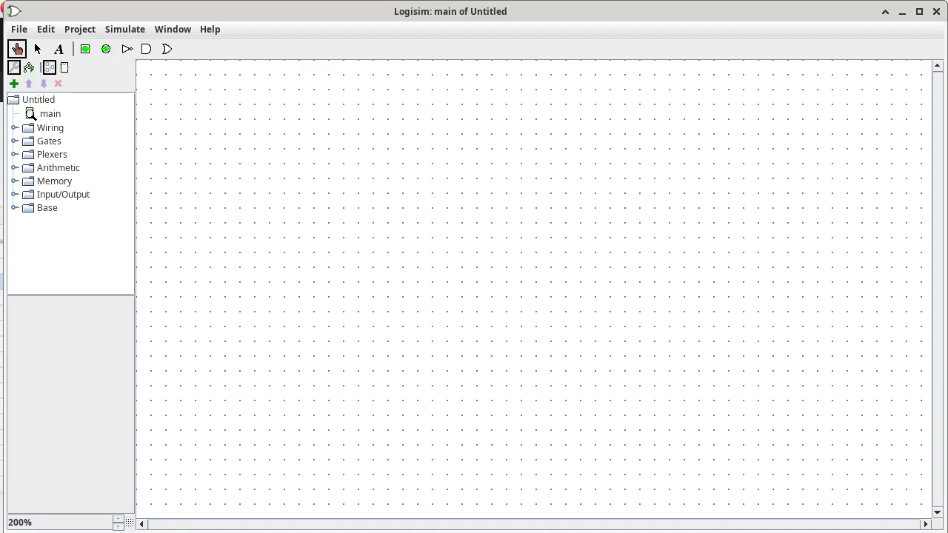
- Open the processor0004 circuit from the recently used files
{"action": "key", "text": "alt+f"}
{"action": "key", "text": "Down"}
{"action": "key", "text": "Down"}
{"action": "key", "text": "Down"}
{"action": "key", "text": "Up"}
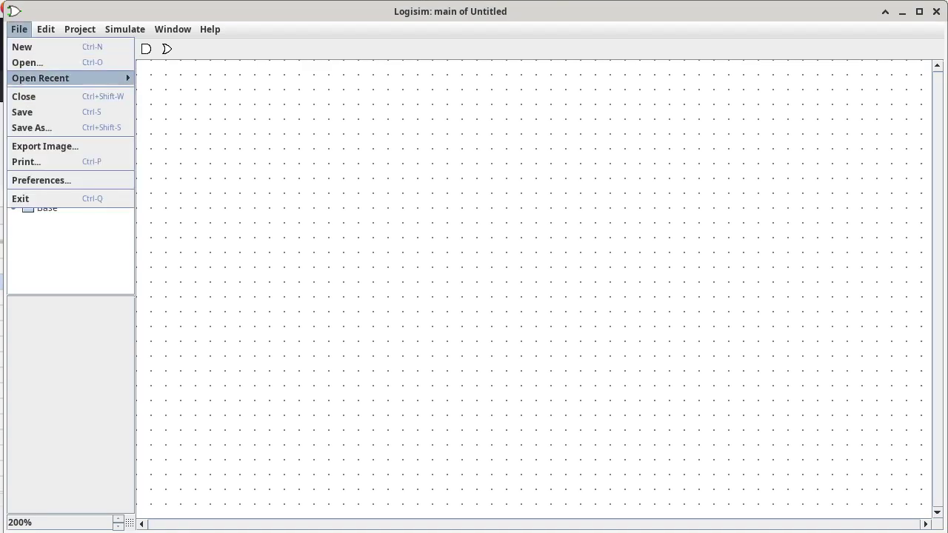
{"action": "key", "text": "Right"}
{"action": "key", "text": "Down"}
{"action": "key", "text": "Up"}
{"action": "key", "text": "Return"}
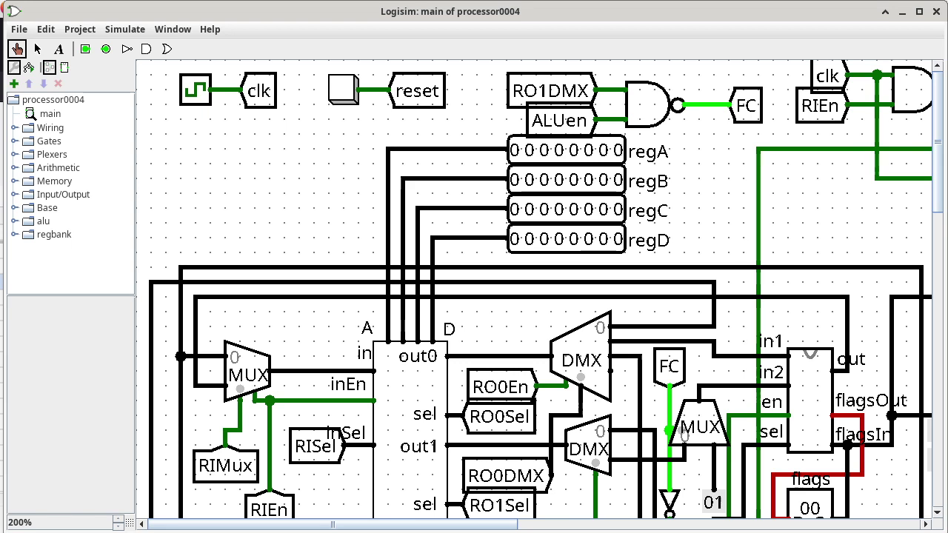
- Locate the RAM component in the processor circuit and select its byte at address 00
{"action": "scroll", "coordinate": [533, 296], "scroll_direction": "right", "scroll_amount": 10}
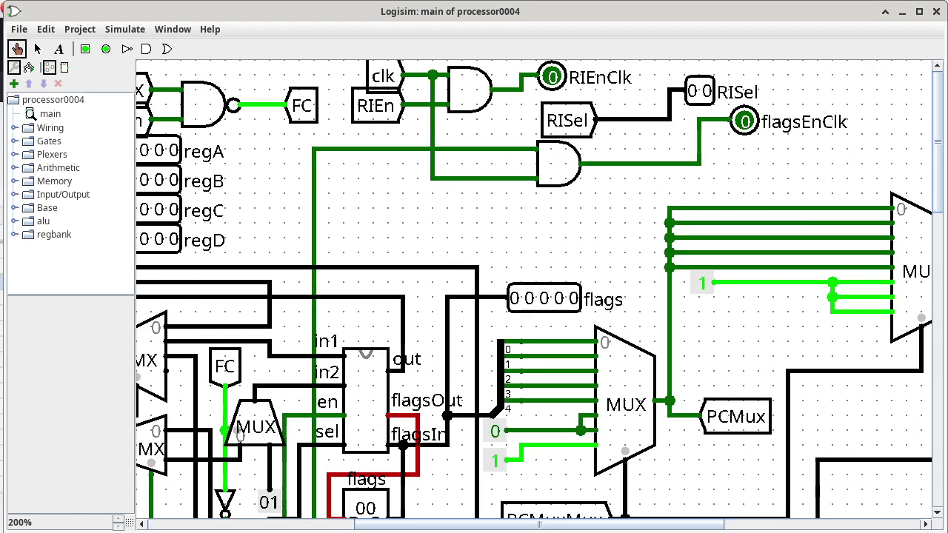
{"action": "scroll", "coordinate": [533, 297], "scroll_direction": "right", "scroll_amount": 3}
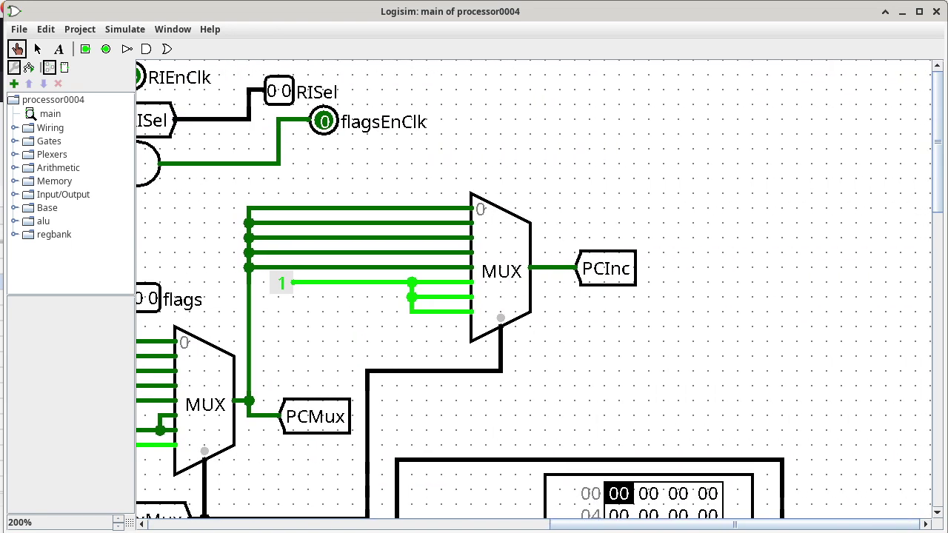
{"action": "scroll", "coordinate": [534, 297], "scroll_direction": "down", "scroll_amount": 3}
{"action": "scroll", "coordinate": [540, 289], "scroll_direction": "down", "scroll_amount": 3}
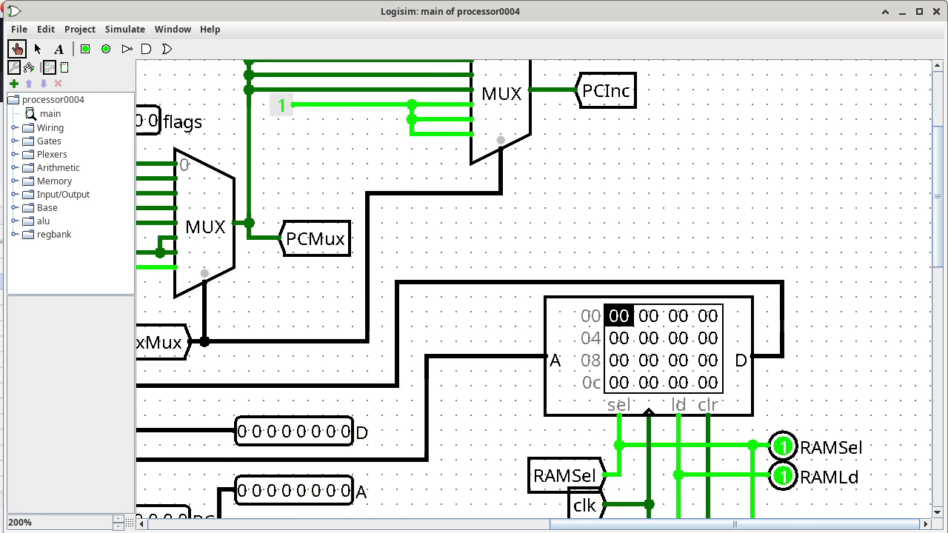
{"action": "left_click", "coordinate": [619, 316]}
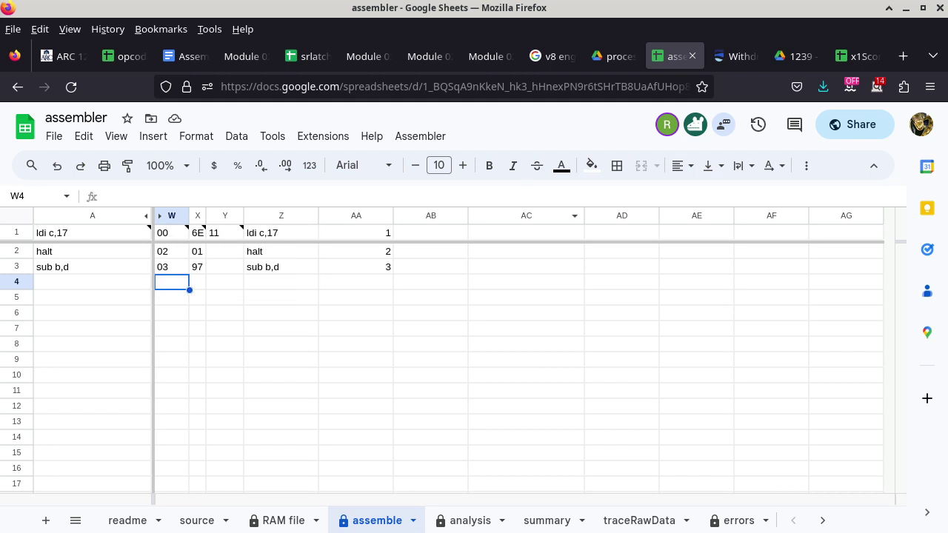
- Download the assembler spreadsheet's RAM file sheet as comma separated values, saving it in tmp as ldi.csv
{"action": "left_click", "coordinate": [282, 521]}
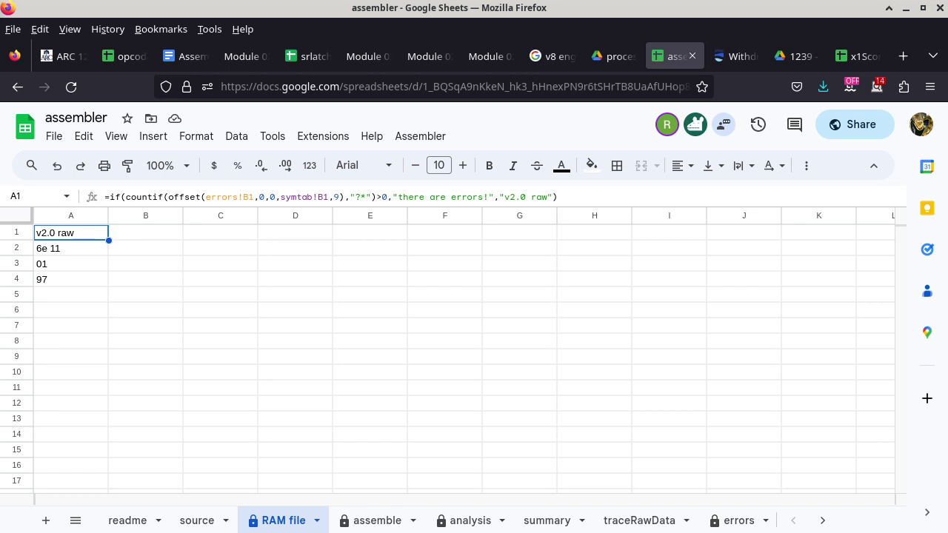
{"action": "left_click", "coordinate": [54, 137]}
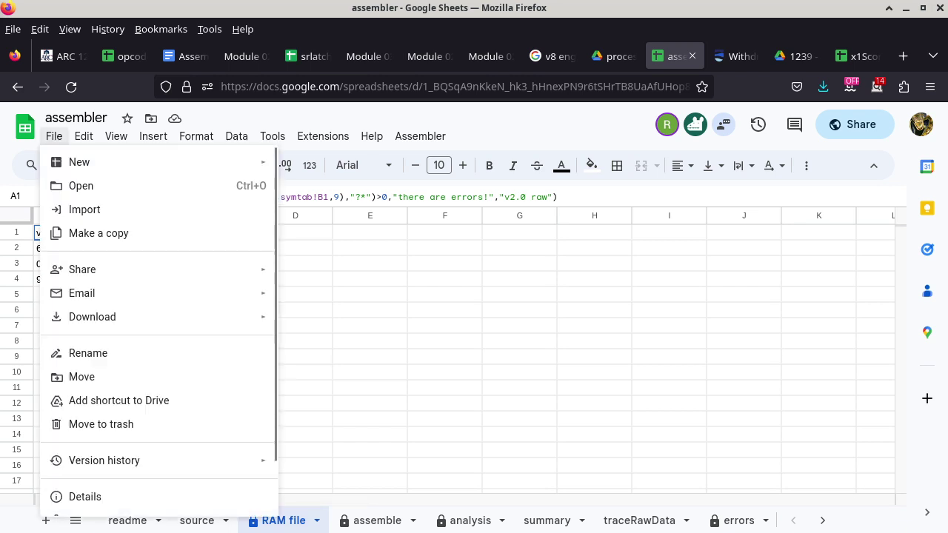
{"action": "mouse_move", "coordinate": [111, 317]}
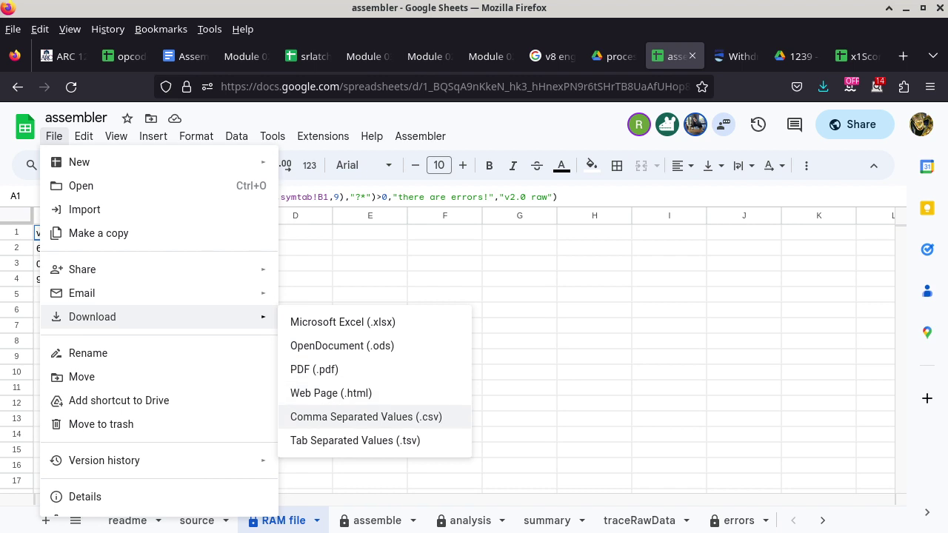
{"action": "left_click", "coordinate": [366, 417]}
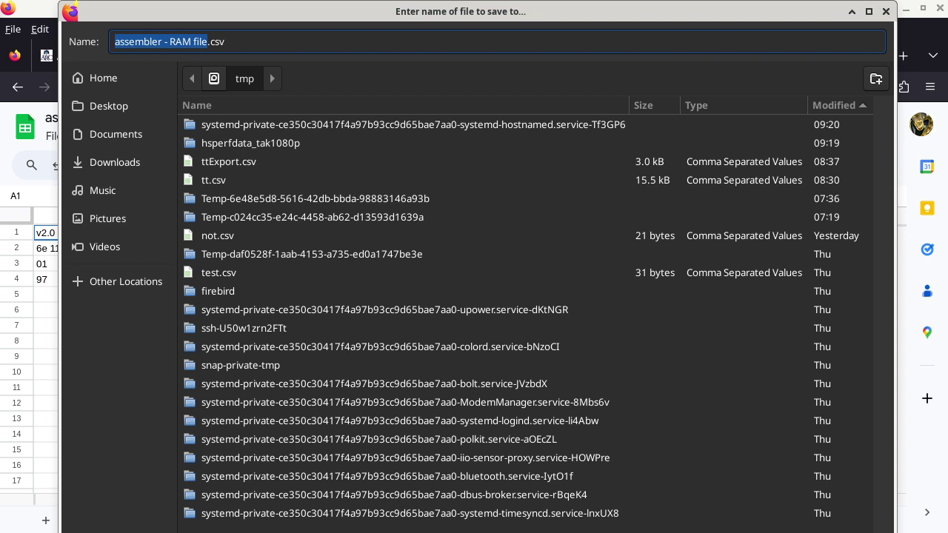
{"action": "type", "text": "ldi"}
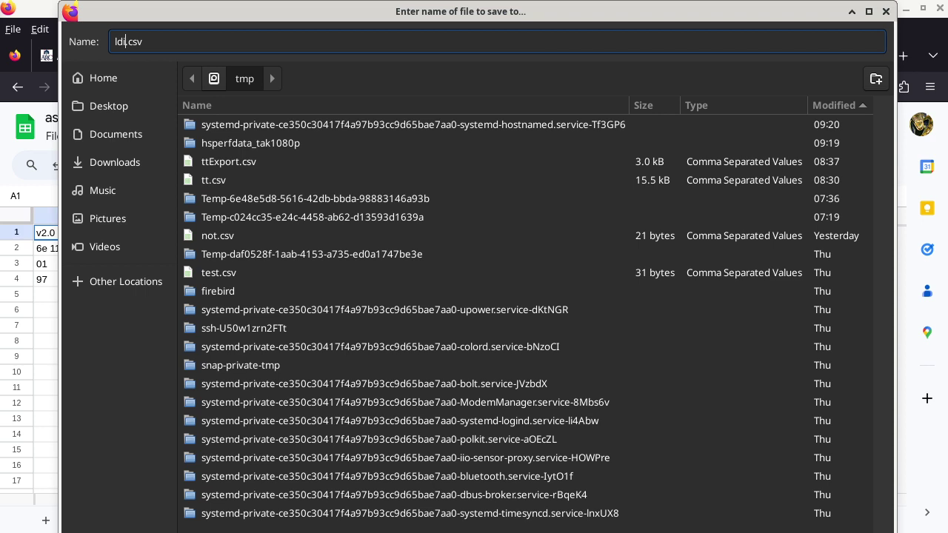
{"action": "key", "text": "Return"}
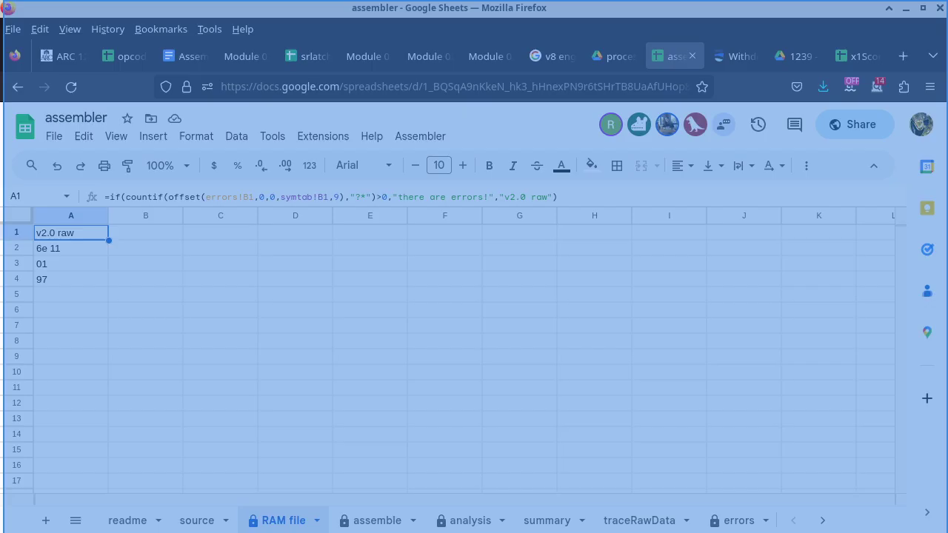
- Return to Logisim and load the image /tmp/ldi.csv into the processor's RAM
{"action": "key", "text": "alt+Tab"}
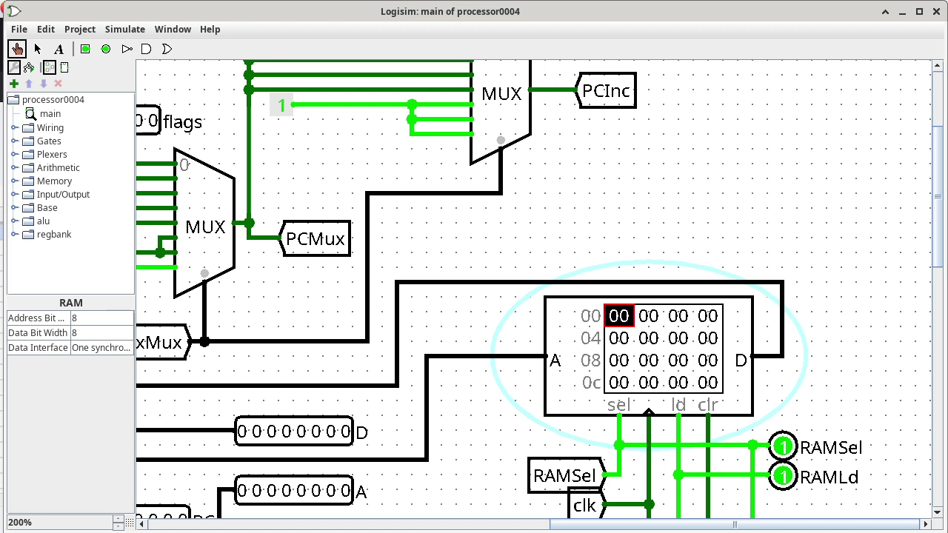
{"action": "right_click", "coordinate": [662, 339]}
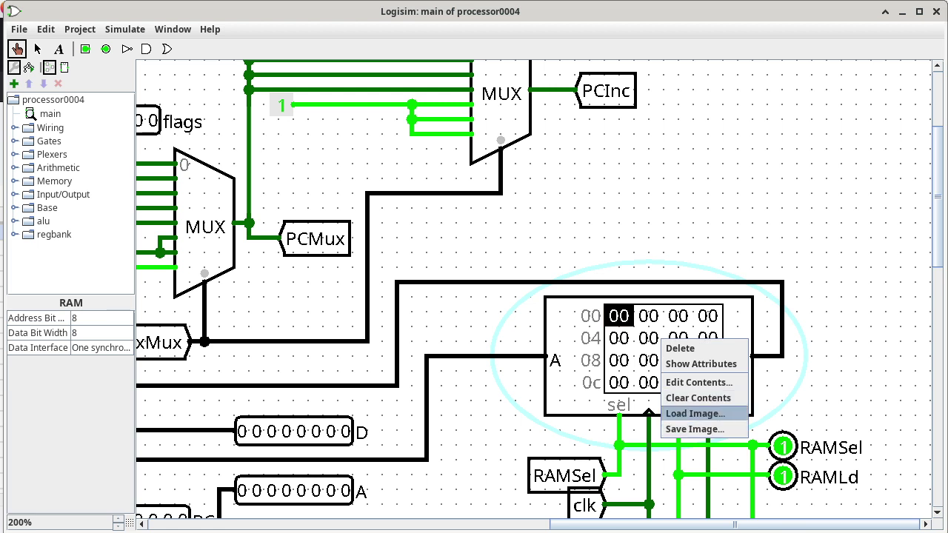
{"action": "left_click", "coordinate": [695, 413]}
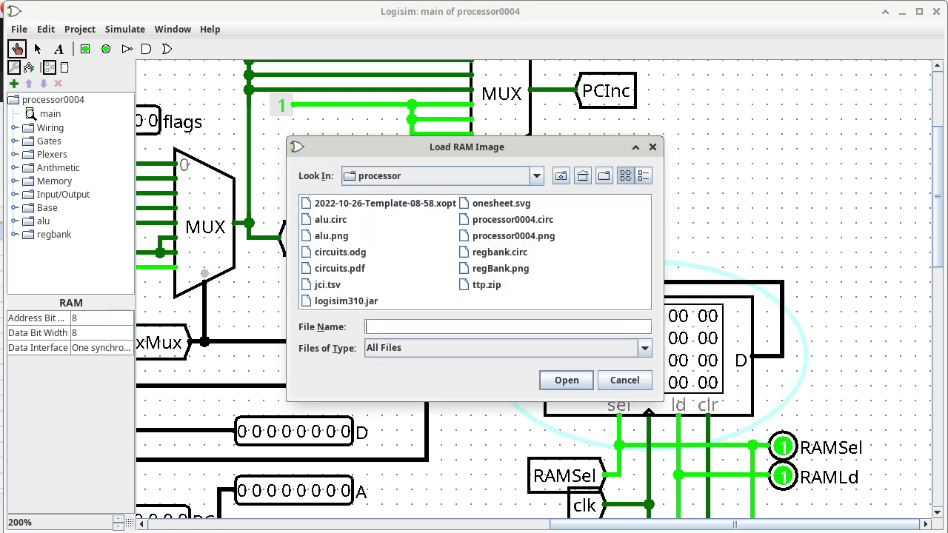
{"action": "type", "text": "/tmp/ldi.csv"}
{"action": "key", "text": "Return"}
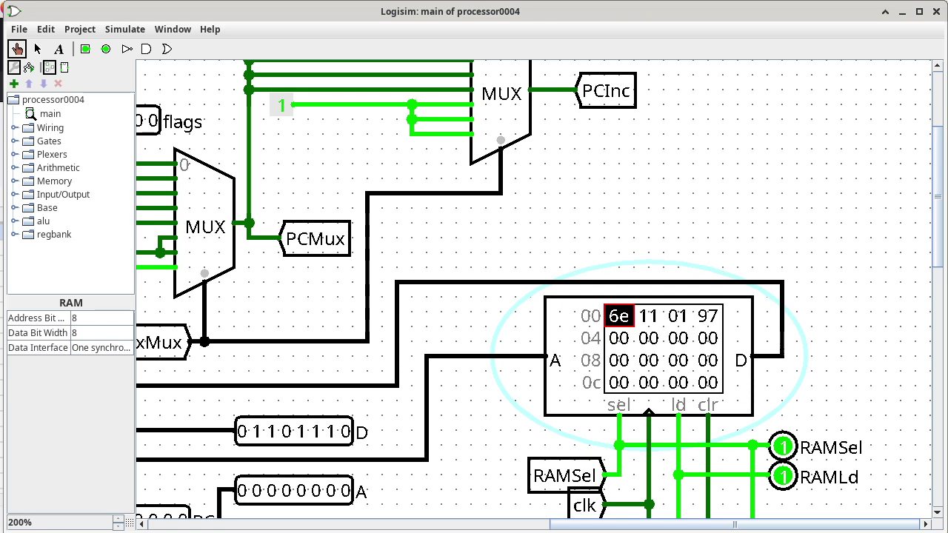
- Tick the simulation clock to fetch the first instruction and advance the microcode pointer, watching the instruction register and microcode memory
{"action": "scroll", "coordinate": [539, 289], "scroll_direction": "down", "scroll_amount": 10}
{"action": "scroll", "coordinate": [539, 290], "scroll_direction": "down", "scroll_amount": 3}
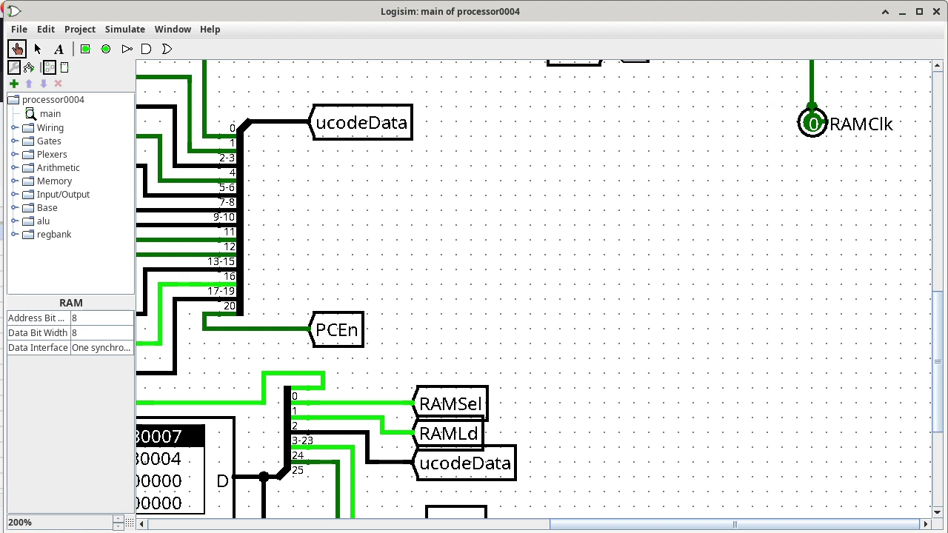
{"action": "left_click", "coordinate": [118, 526]}
{"action": "left_click", "coordinate": [118, 527]}
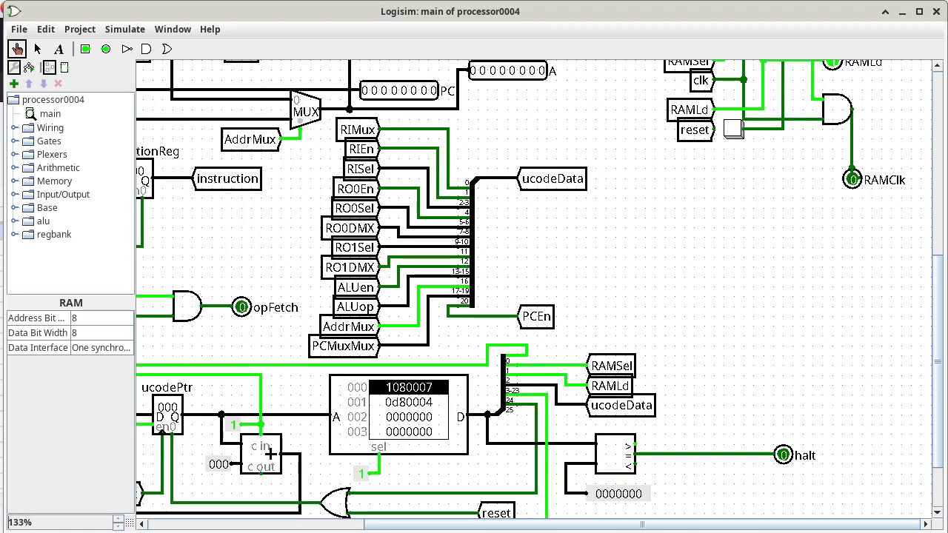
{"action": "scroll", "coordinate": [540, 289], "scroll_direction": "down", "scroll_amount": 3}
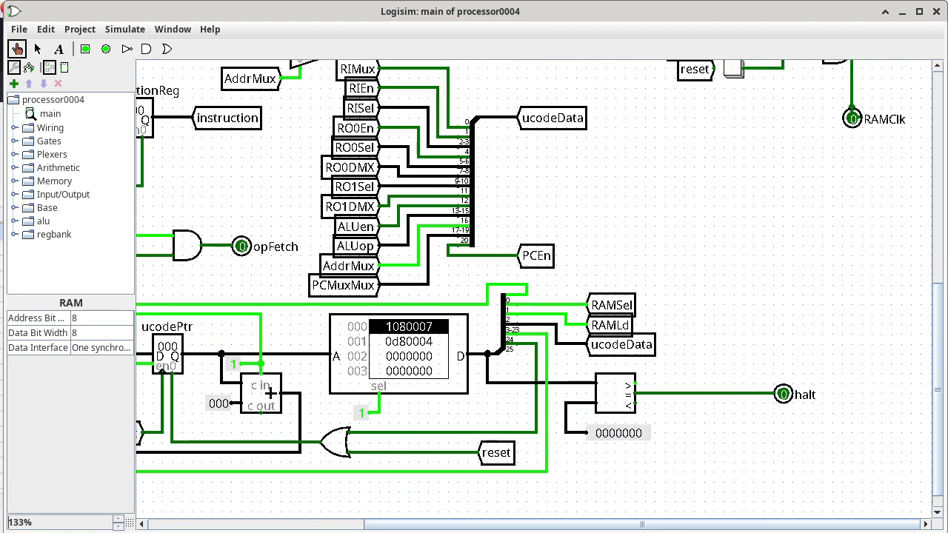
{"action": "scroll", "coordinate": [534, 289], "scroll_direction": "left", "scroll_amount": 10}
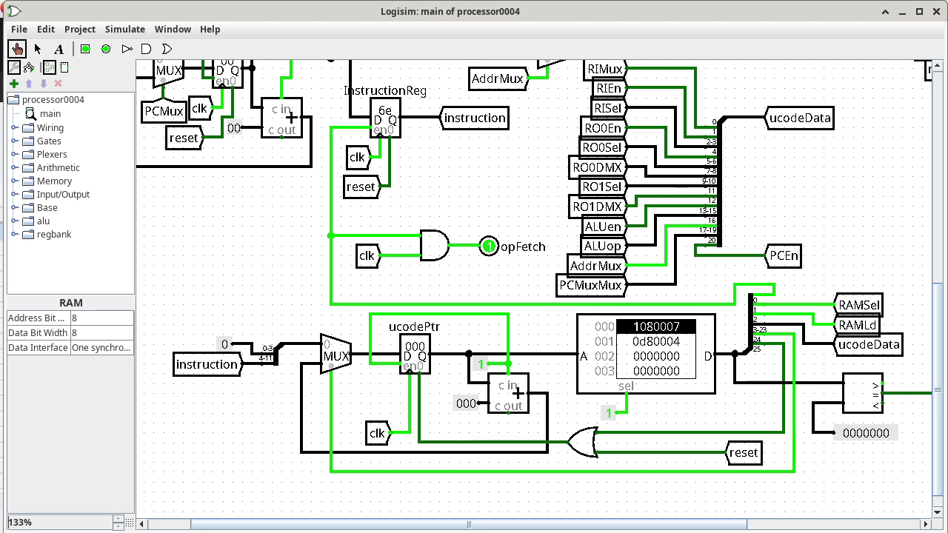
{"action": "key", "text": "ctrl+t"}
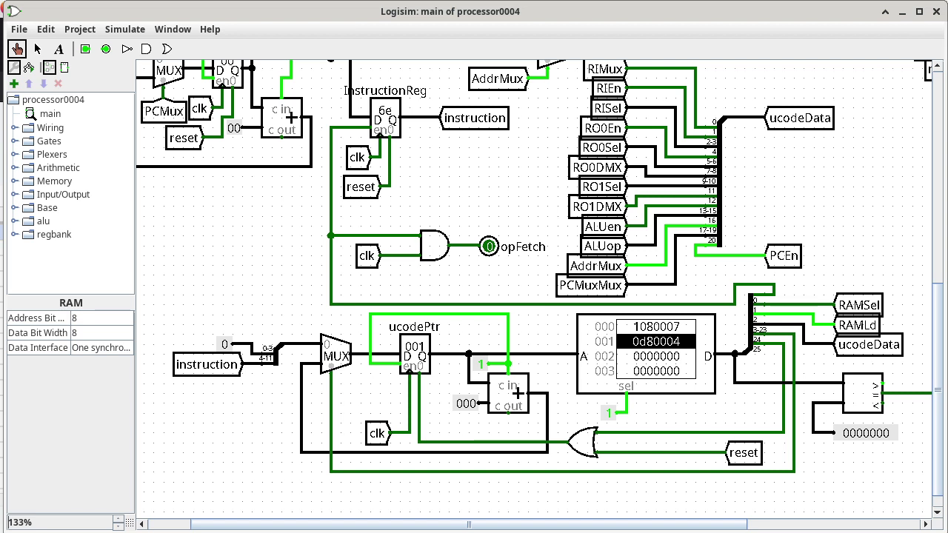
- Inspect the program counter, the microcode control signals and the RAM's address and select lines
{"action": "scroll", "coordinate": [540, 279], "scroll_direction": "up", "scroll_amount": 2}
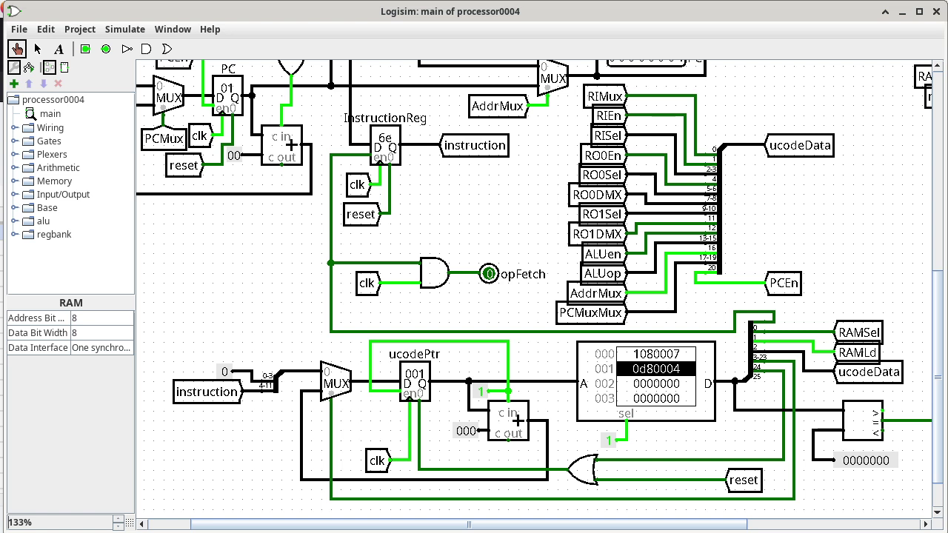
{"action": "scroll", "coordinate": [533, 282], "scroll_direction": "right", "scroll_amount": 5}
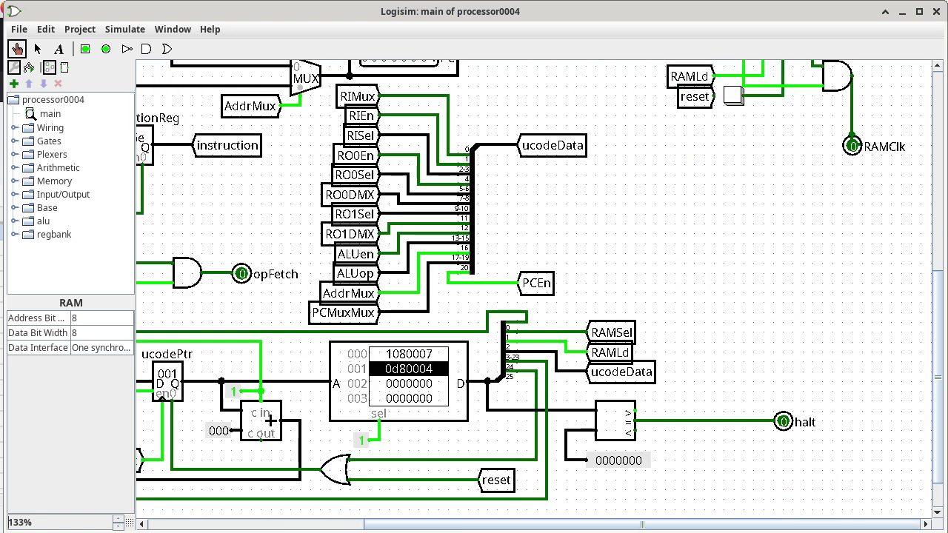
{"action": "scroll", "coordinate": [533, 289], "scroll_direction": "up", "scroll_amount": 5}
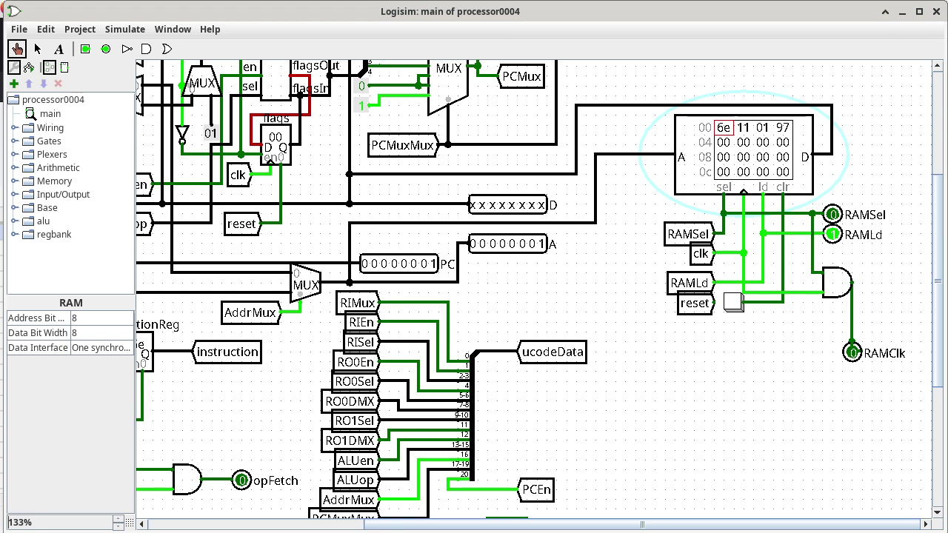
- Inspect the microcode memory output and pointer, along with the RAM select, RAM load and register input enable signals
{"action": "scroll", "coordinate": [540, 289], "scroll_direction": "down", "scroll_amount": 5}
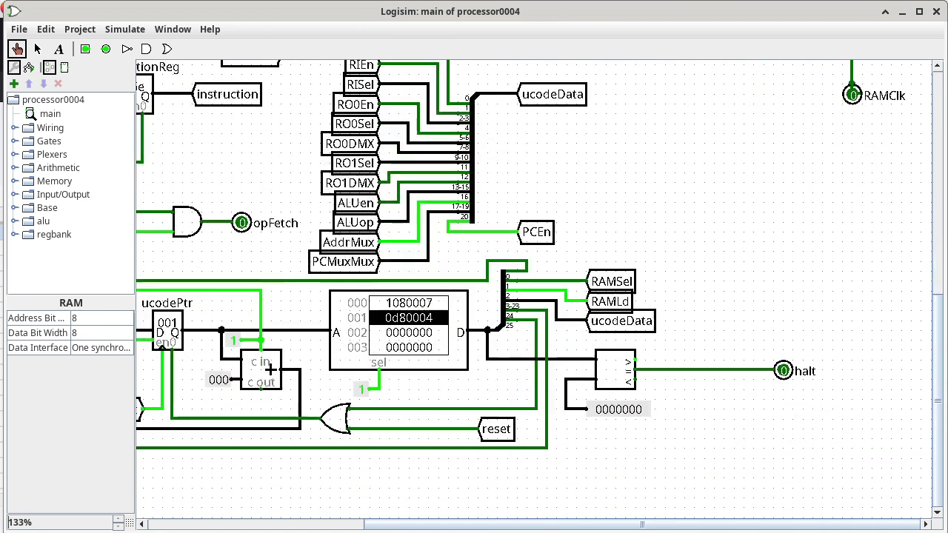
{"action": "scroll", "coordinate": [534, 295], "scroll_direction": "left", "scroll_amount": 5}
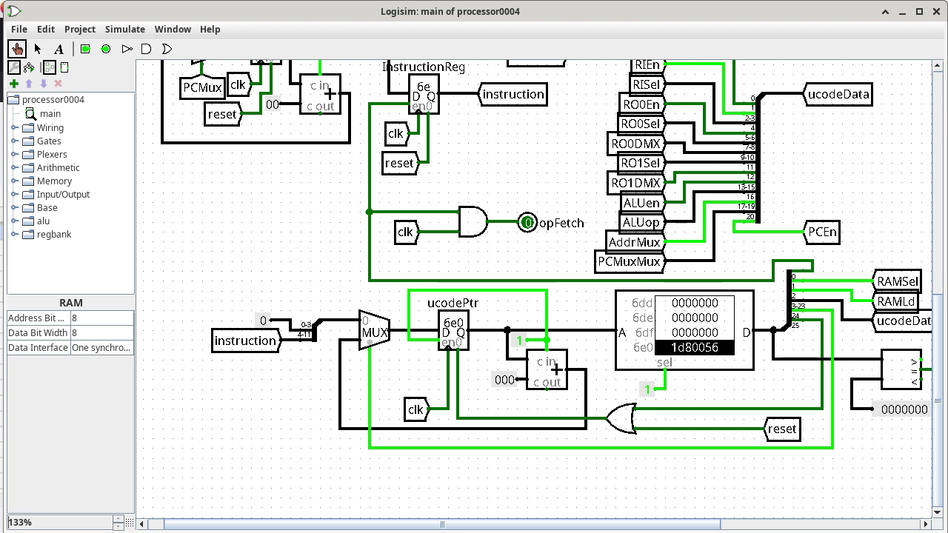
{"action": "scroll", "coordinate": [533, 289], "scroll_direction": "right", "scroll_amount": 5}
{"action": "scroll", "coordinate": [533, 289], "scroll_direction": "up", "scroll_amount": 6}
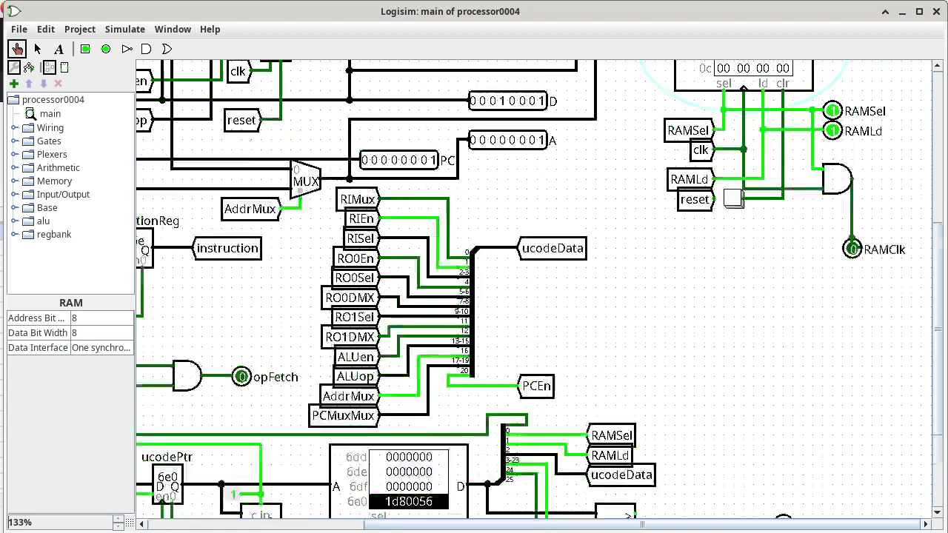
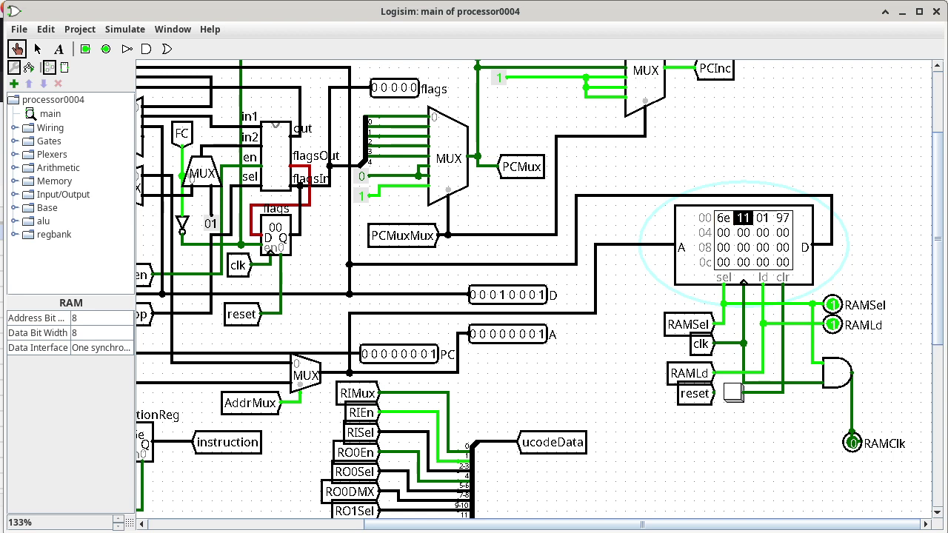
- Probe the RAM's address wire and the program counter wire feeding the address multiplexer, tracing it back to the PC register
{"action": "left_click", "coordinate": [630, 244]}
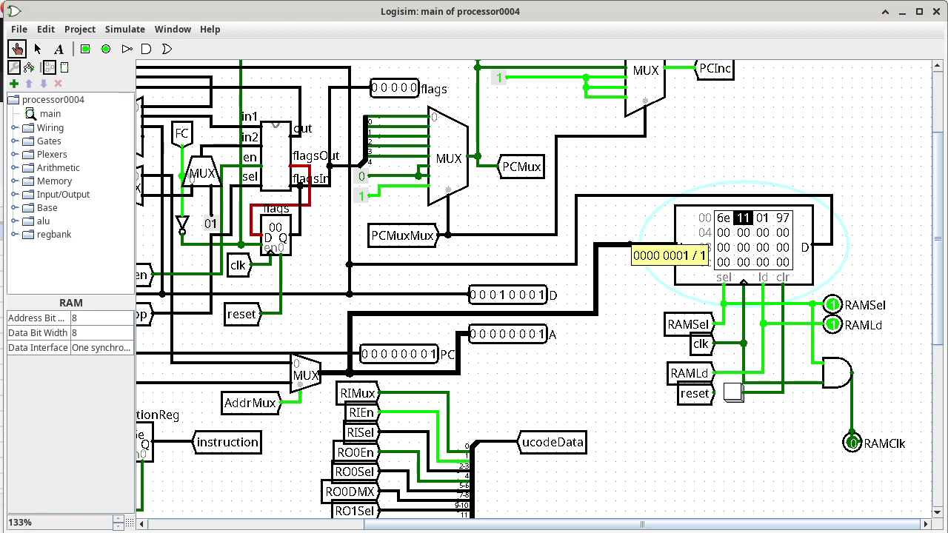
{"action": "left_click", "coordinate": [256, 382]}
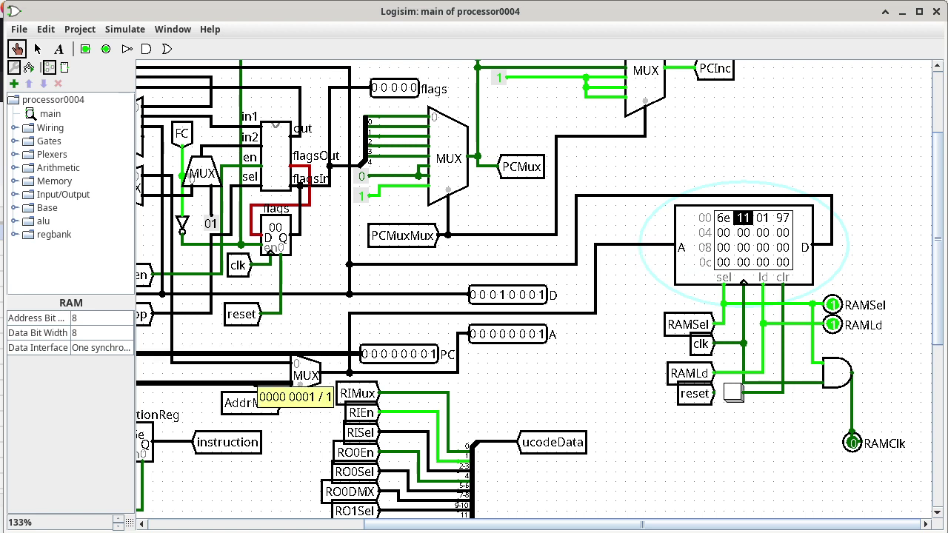
{"action": "scroll", "coordinate": [529, 295], "scroll_direction": "left", "scroll_amount": 5}
{"action": "scroll", "coordinate": [529, 295], "scroll_direction": "left", "scroll_amount": 7}
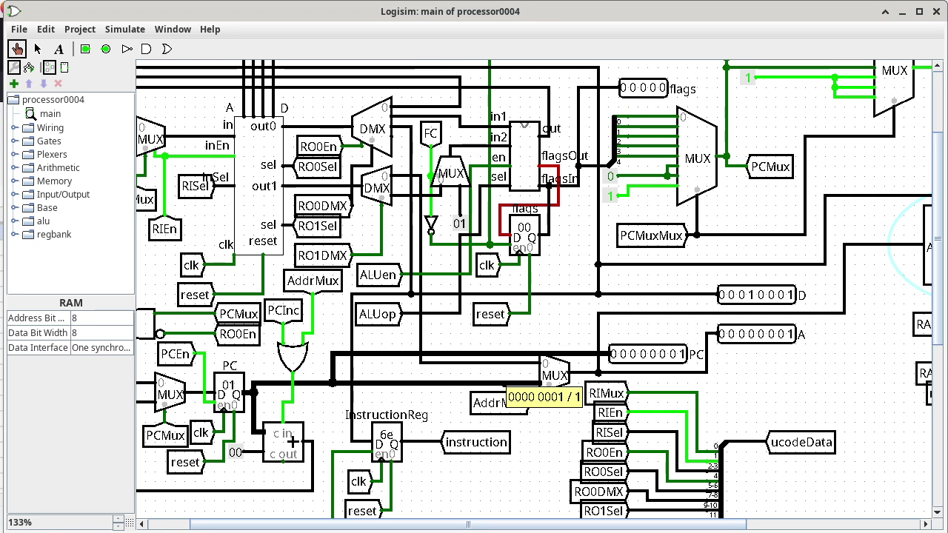
{"action": "scroll", "coordinate": [511, 389], "scroll_direction": "right", "scroll_amount": 5}
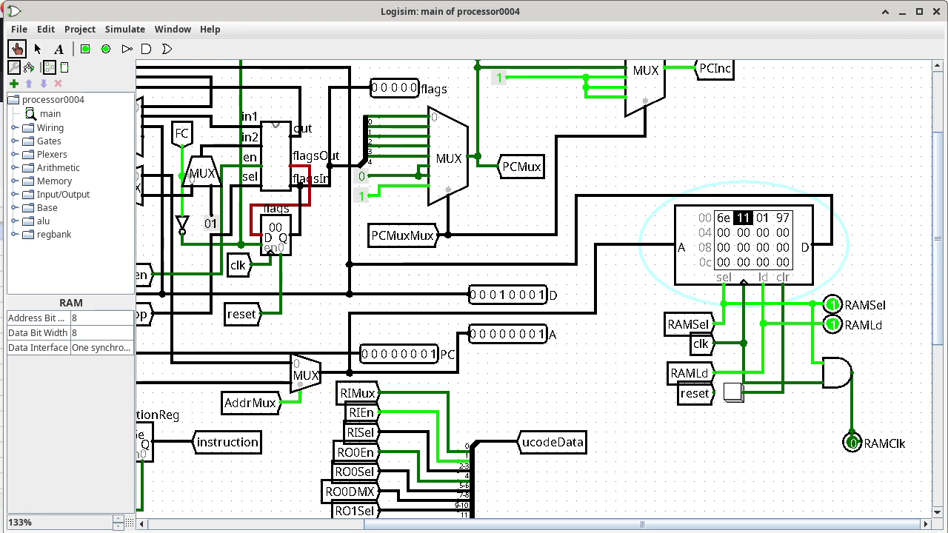
- Probe the RAM's data output wire and trace it to the register bank's input, probing the multiplexer output there too
{"action": "left_click", "coordinate": [637, 197]}
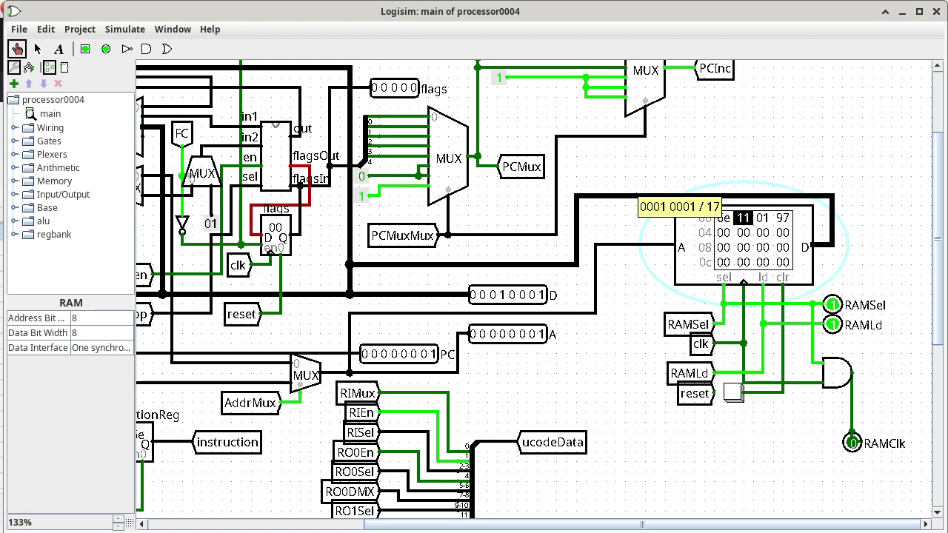
{"action": "scroll", "coordinate": [529, 295], "scroll_direction": "left", "scroll_amount": 8}
{"action": "scroll", "coordinate": [529, 295], "scroll_direction": "left", "scroll_amount": 1}
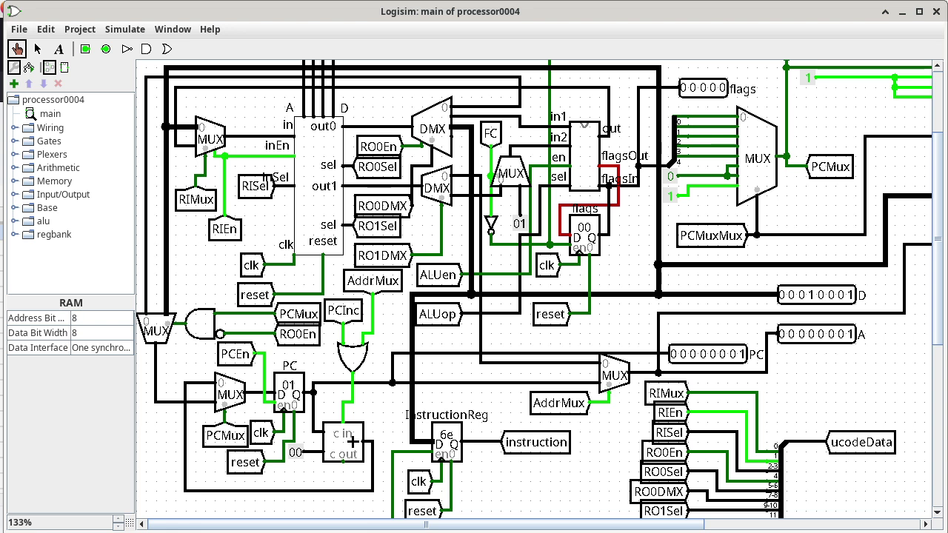
{"action": "left_click", "coordinate": [242, 138]}
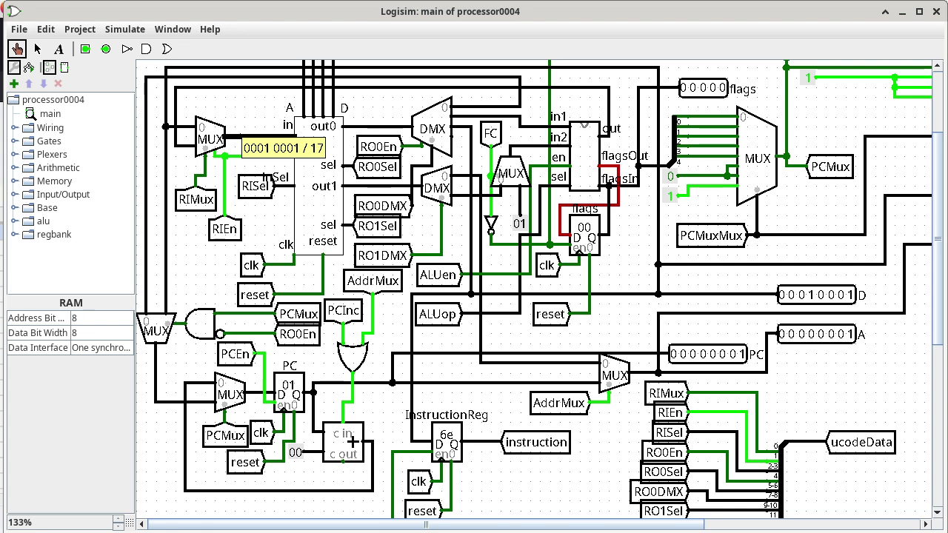
{"action": "left_click", "coordinate": [235, 139]}
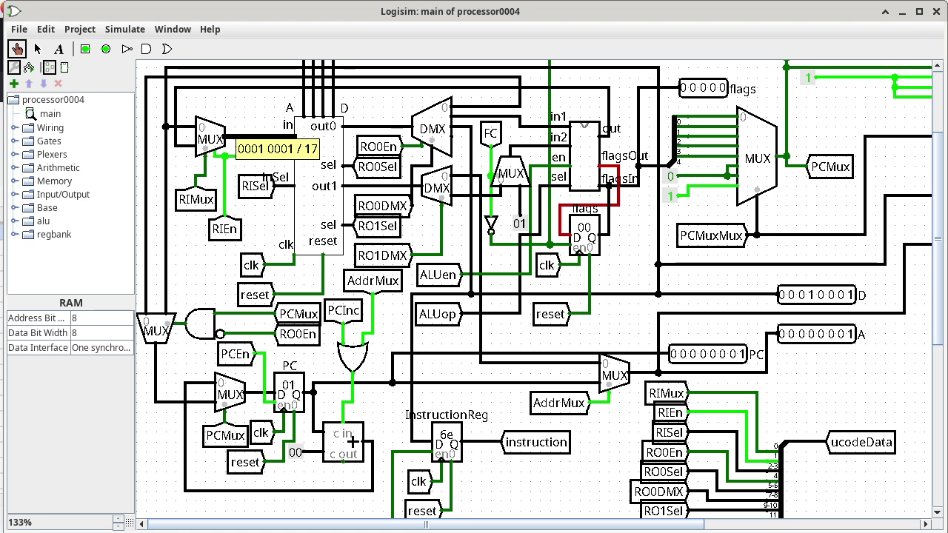
- View the regBank subcircuit's internals, probe the data wire feeding its registers, and return to the main circuit
{"action": "right_click", "coordinate": [324, 162]}
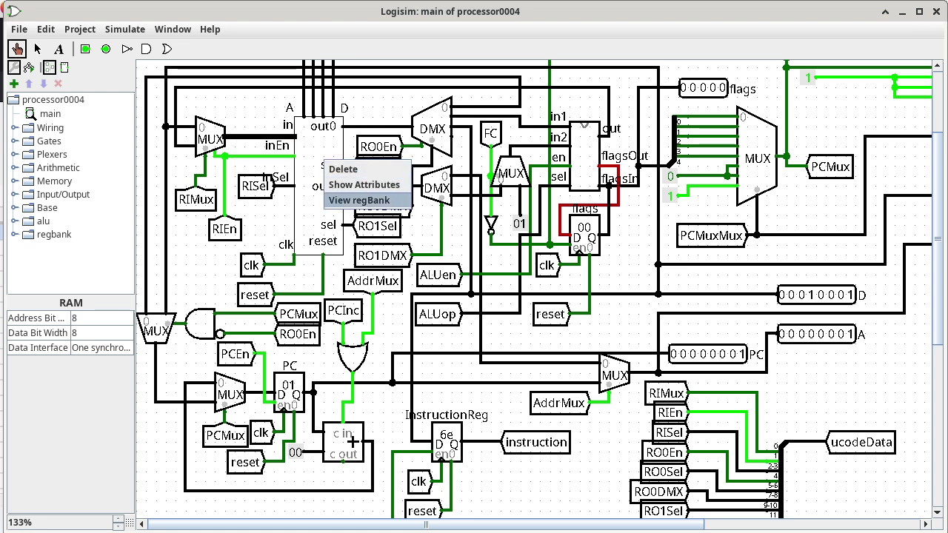
{"action": "left_click", "coordinate": [363, 200]}
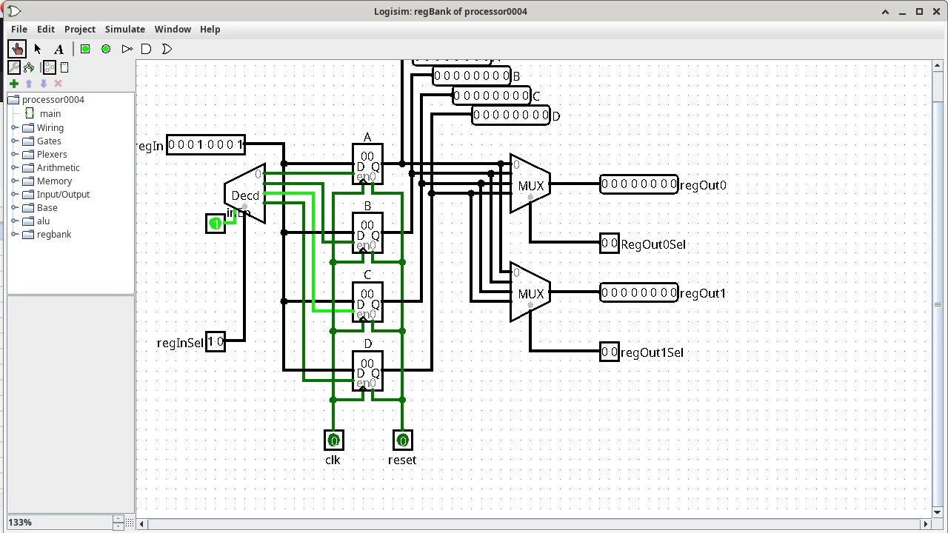
{"action": "left_click", "coordinate": [302, 166]}
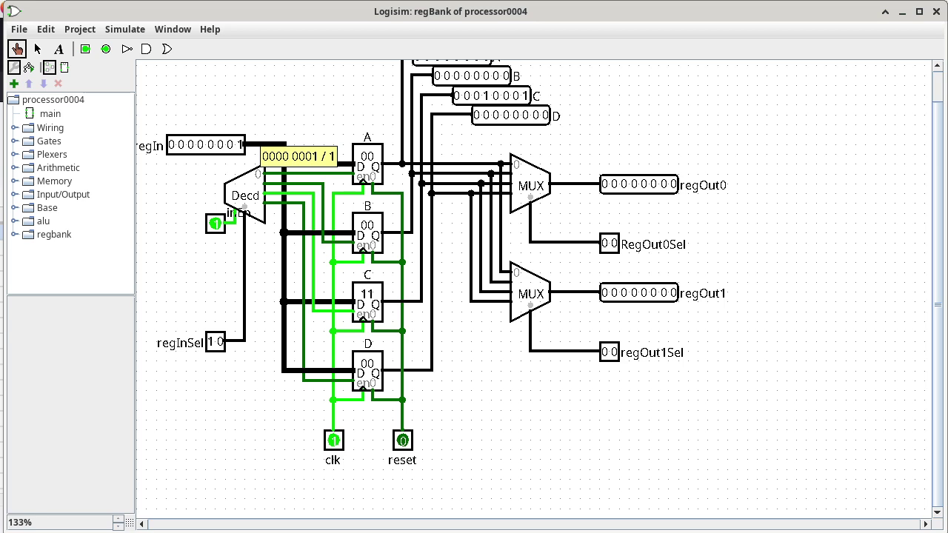
{"action": "double_click", "coordinate": [50, 114]}
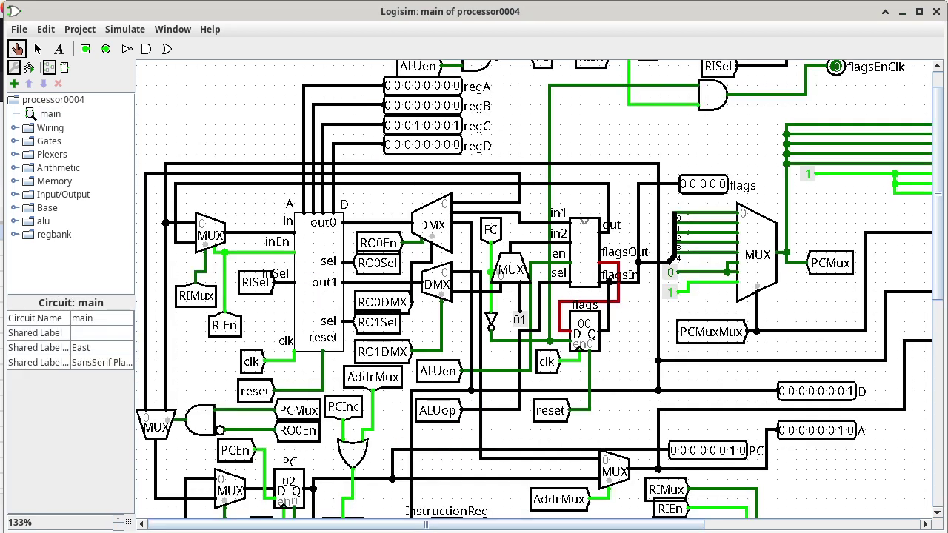
{"action": "scroll", "coordinate": [351, 383], "scroll_direction": "down", "scroll_amount": 5}
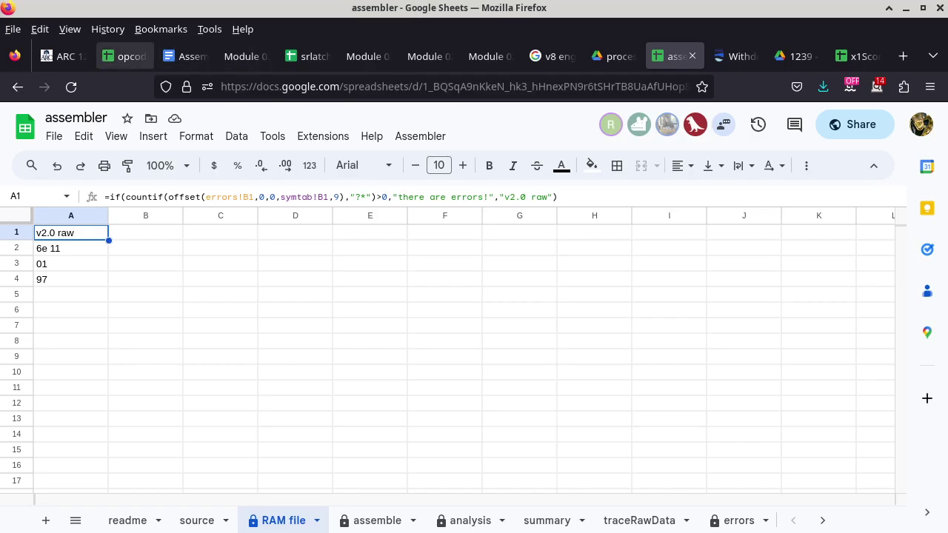
- Look up the ldi x,i operation in the opcode table, and return to Logisim to review the program counter and microcode pointer
{"action": "left_click", "coordinate": [126, 56]}
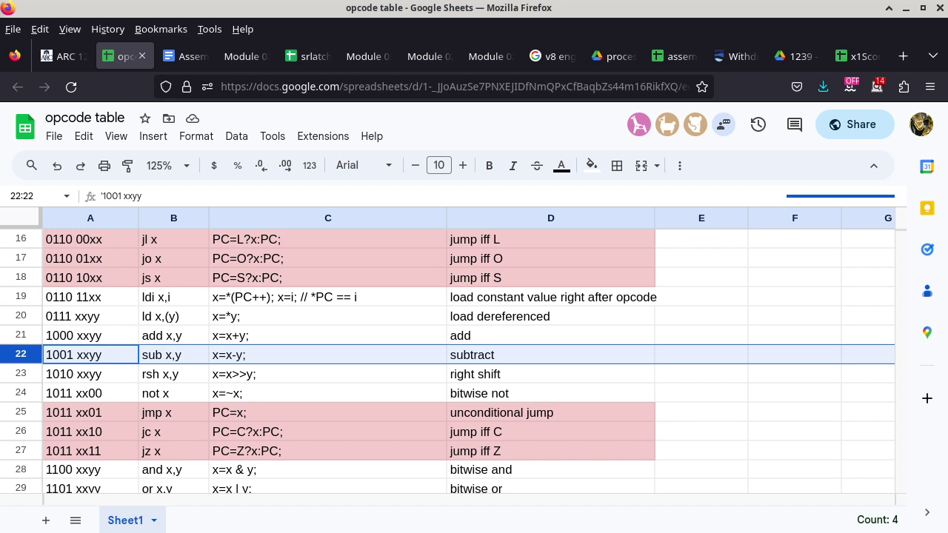
{"action": "left_click", "coordinate": [328, 297]}
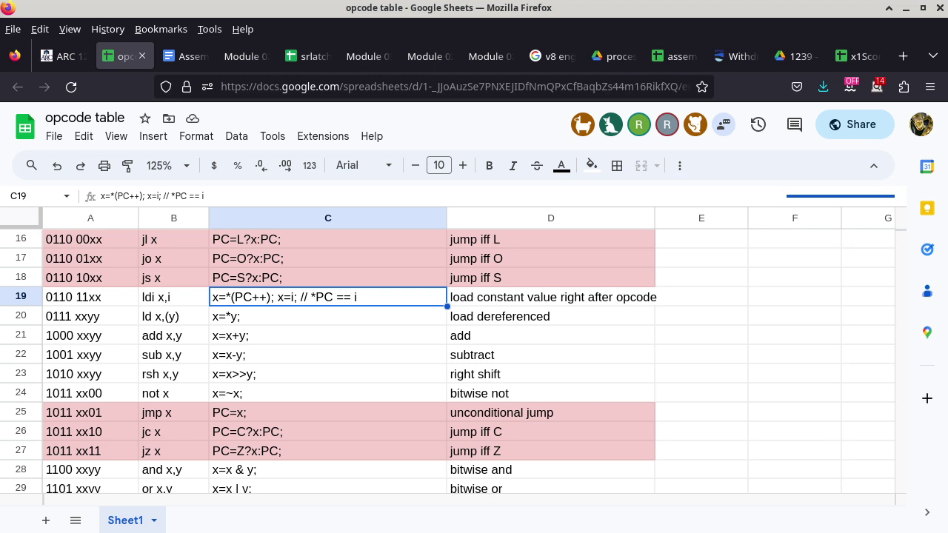
{"action": "key", "text": "alt+Tab"}
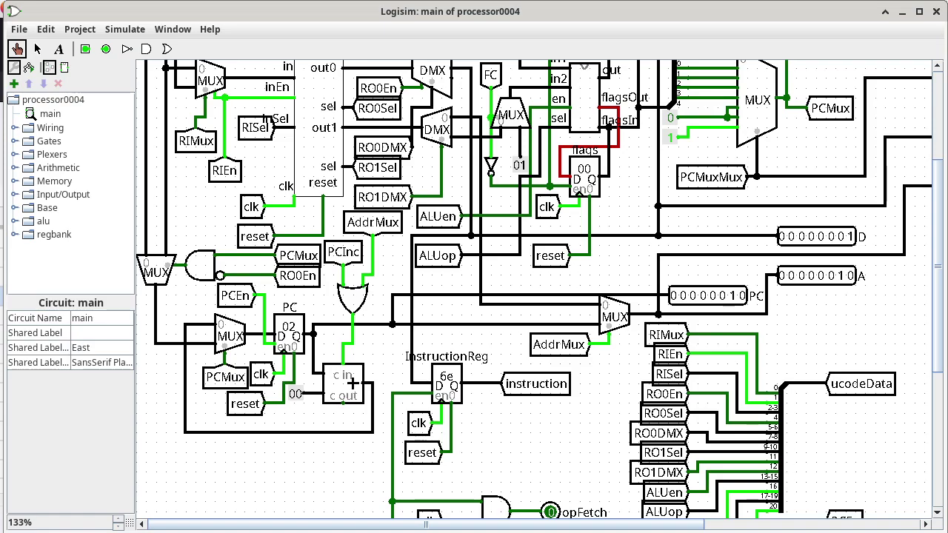
{"action": "scroll", "coordinate": [533, 289], "scroll_direction": "down", "scroll_amount": 5}
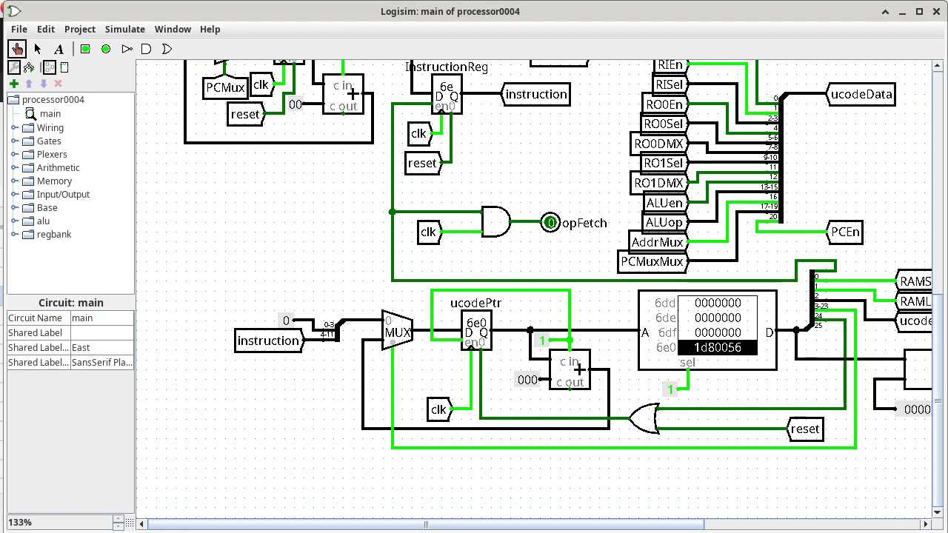
{"action": "scroll", "coordinate": [540, 290], "scroll_direction": "up", "scroll_amount": 10}
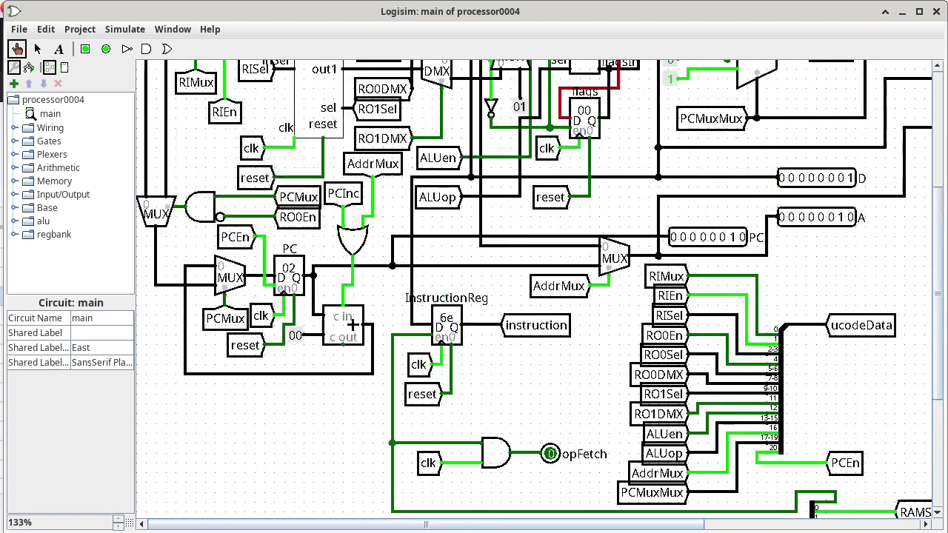
{"action": "scroll", "coordinate": [540, 290], "scroll_direction": "up", "scroll_amount": 1}
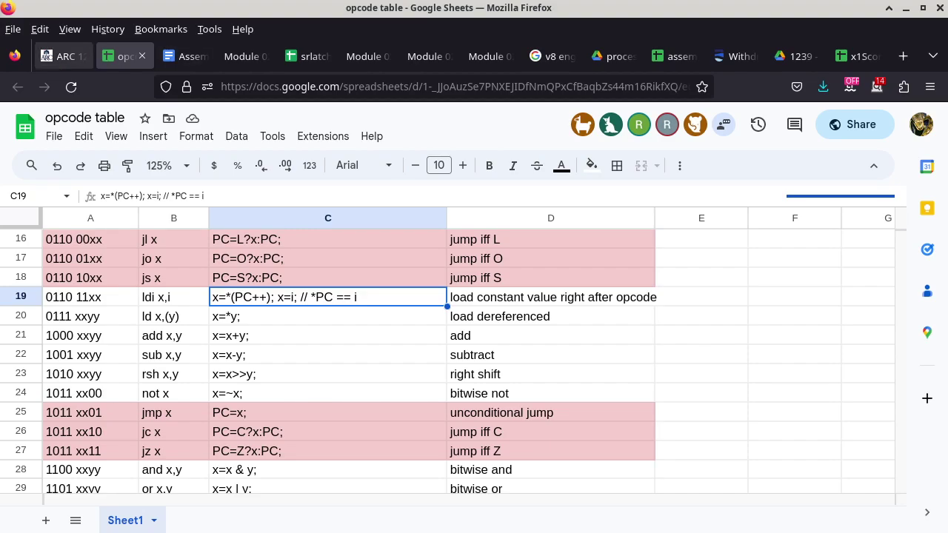
- Publish the 20231024 roll quiz on the Canvas course page, open its details and highlight the access code
{"action": "left_click", "coordinate": [63, 57]}
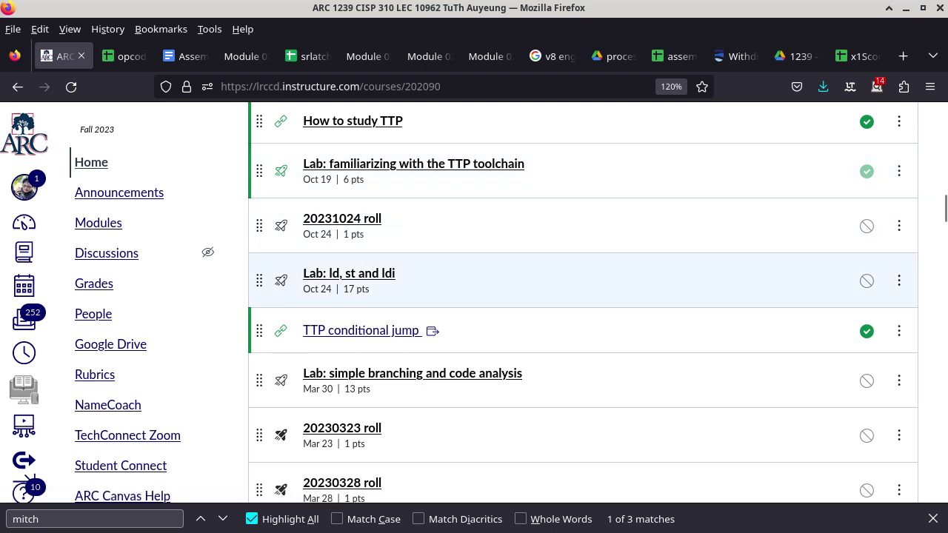
{"action": "left_click", "coordinate": [867, 226]}
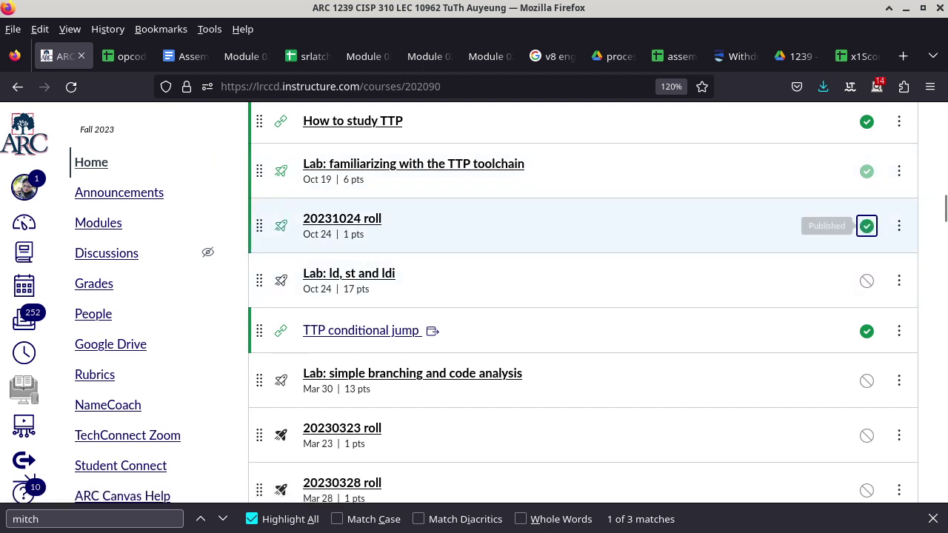
{"action": "left_click", "coordinate": [342, 218]}
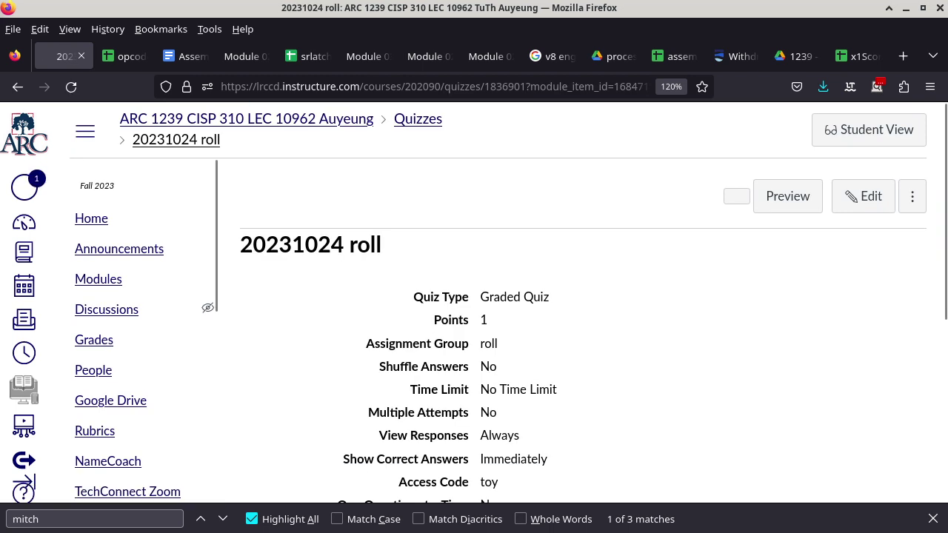
{"action": "scroll", "coordinate": [578, 311], "scroll_direction": "down", "scroll_amount": 3}
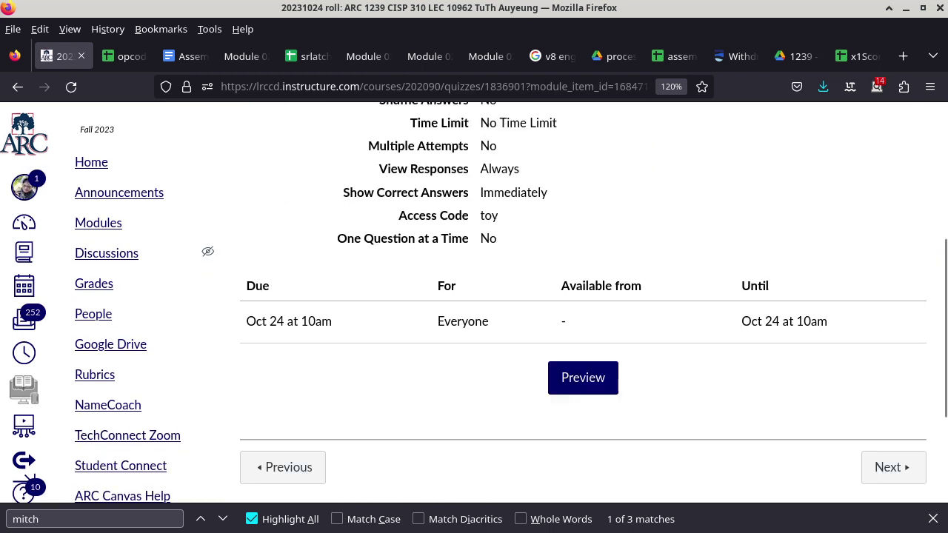
{"action": "double_click", "coordinate": [488, 216]}
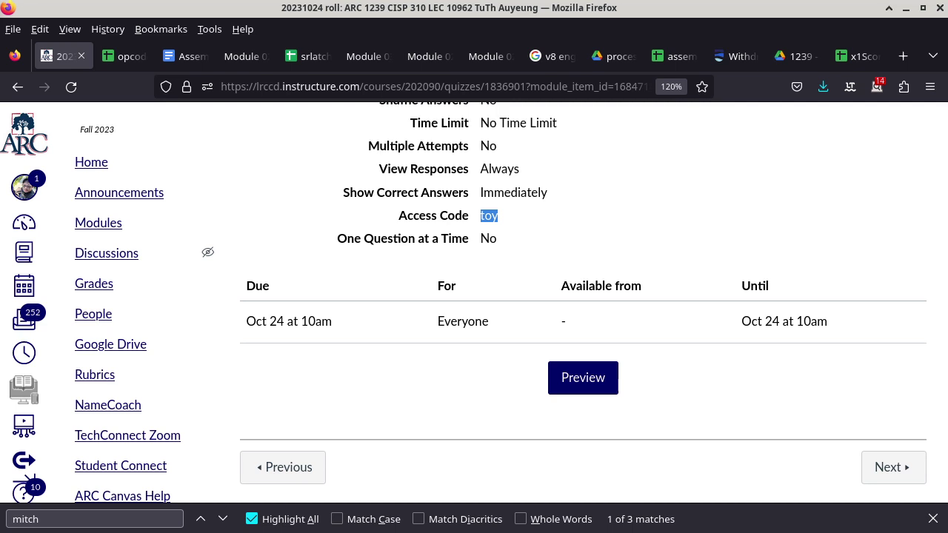
- Show the assembler spreadsheet's source sheet and bring the Untitled 4 document in Mousepad in front of it
{"action": "left_click", "coordinate": [676, 57]}
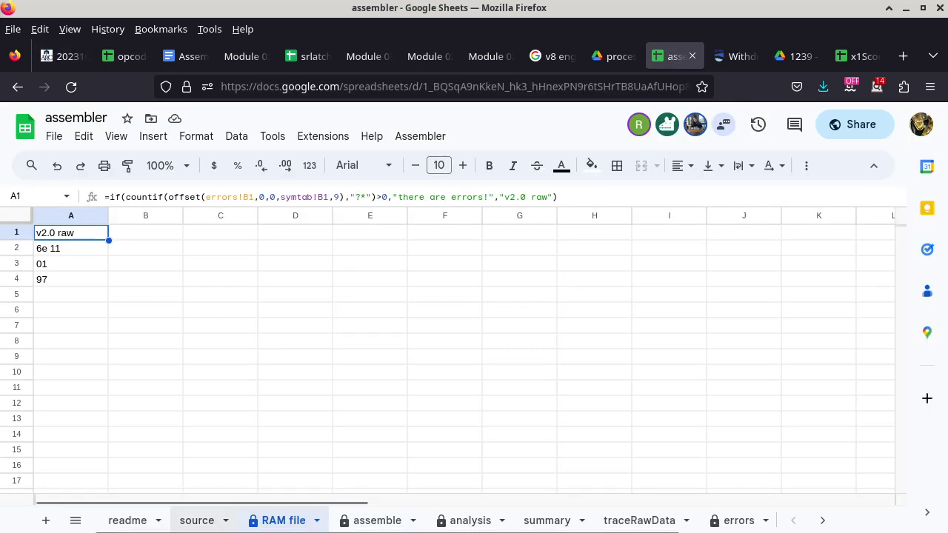
{"action": "left_click", "coordinate": [196, 520]}
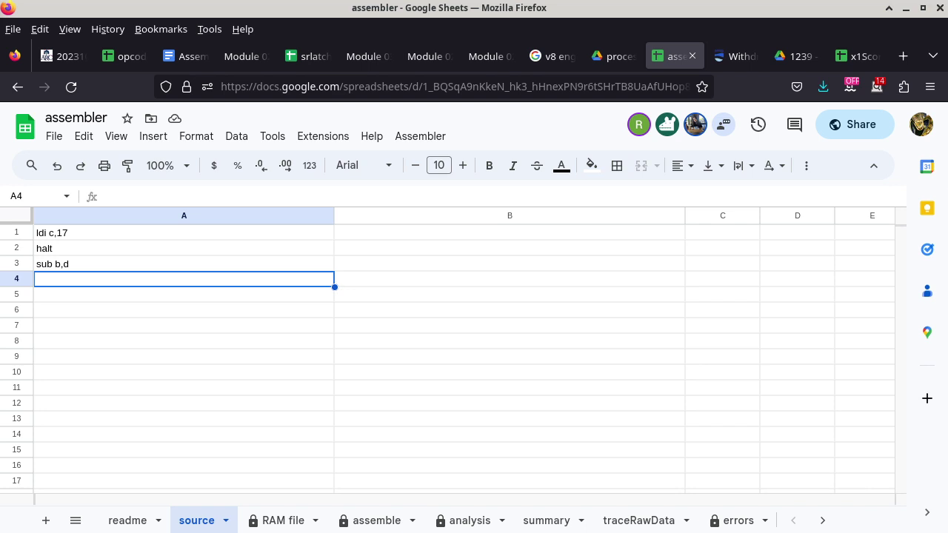
{"action": "key", "text": "Print"}
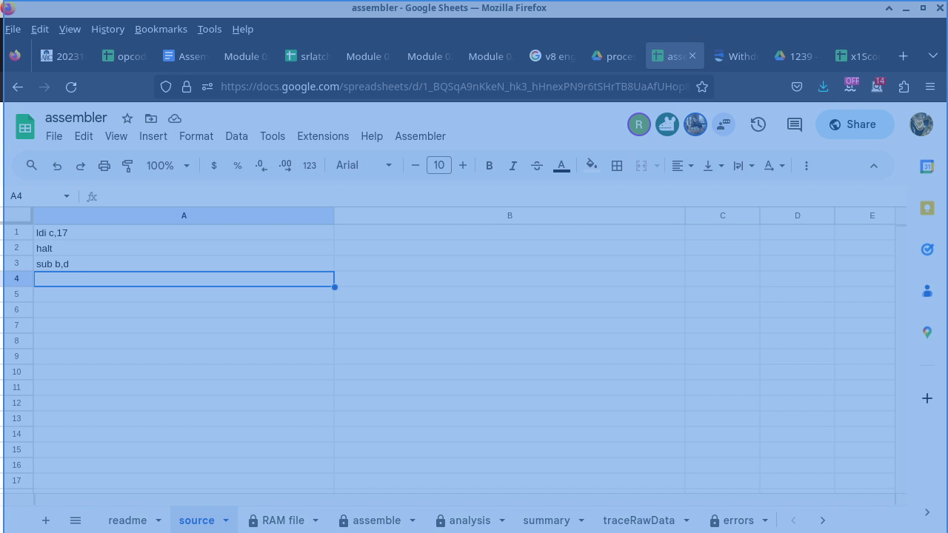
{"action": "key", "text": "Escape"}
{"action": "key", "text": "alt+Tab"}
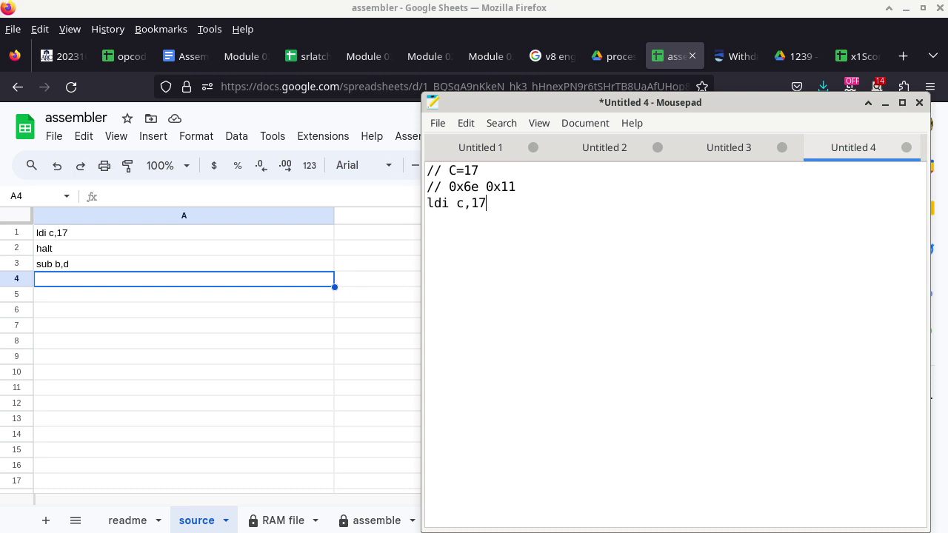
- Remove the operand 17 from the ldi c line and add the lines "L1:" and "byte 45 // 2*16+13 0x2d" below it
{"action": "key", "text": "BackSpace"}
{"action": "key", "text": "BackSpace"}
{"action": "type", "text": "L1:"}
{"action": "key", "text": "Return"}
{"action": "type", "text": "byte 45"}
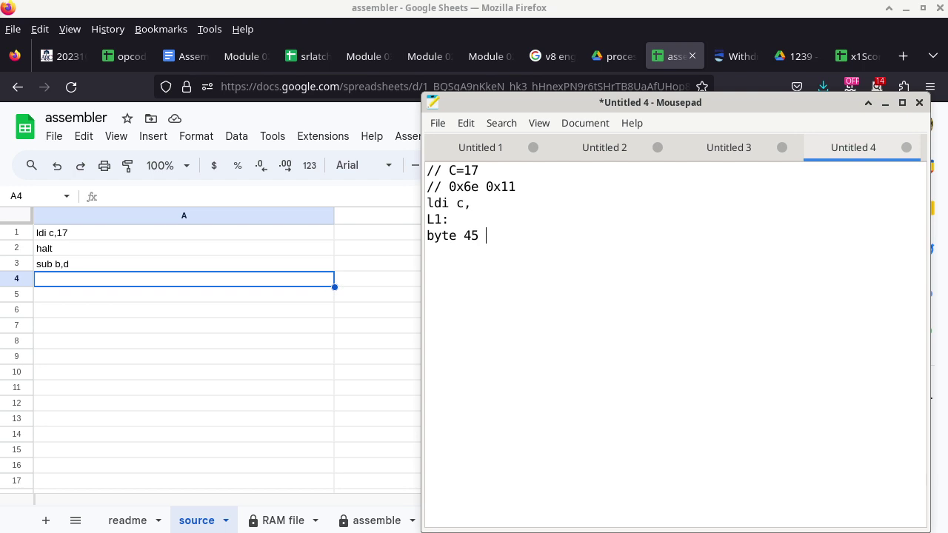
{"action": "type", "text": "// 2*16"}
{"action": "type", "text": "+13 0x2d"}
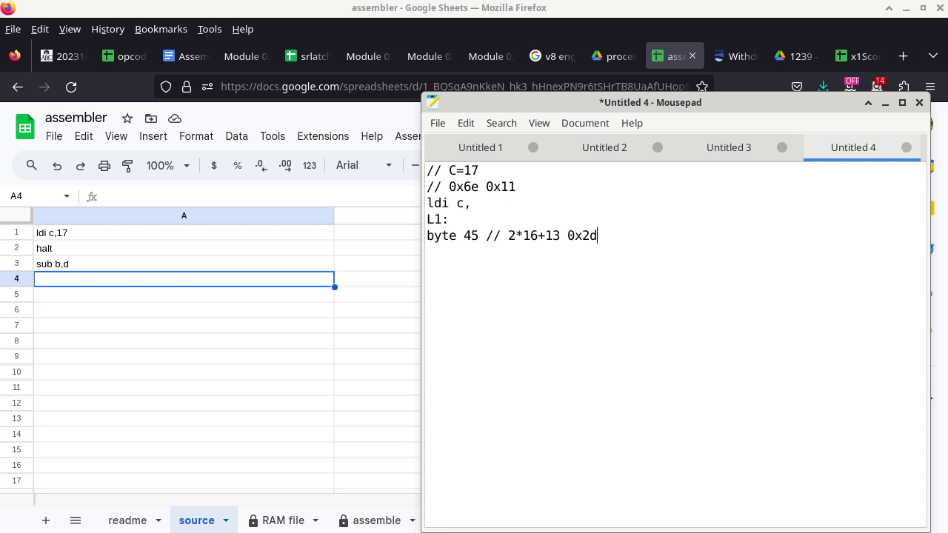
- Enter L1 as the operand of the ldi c instruction and insert a blank line before the L1 label
{"action": "key", "text": "Up"}
{"action": "key", "text": "Up"}
{"action": "type", "text": "L1"}
{"action": "key", "text": "Return"}
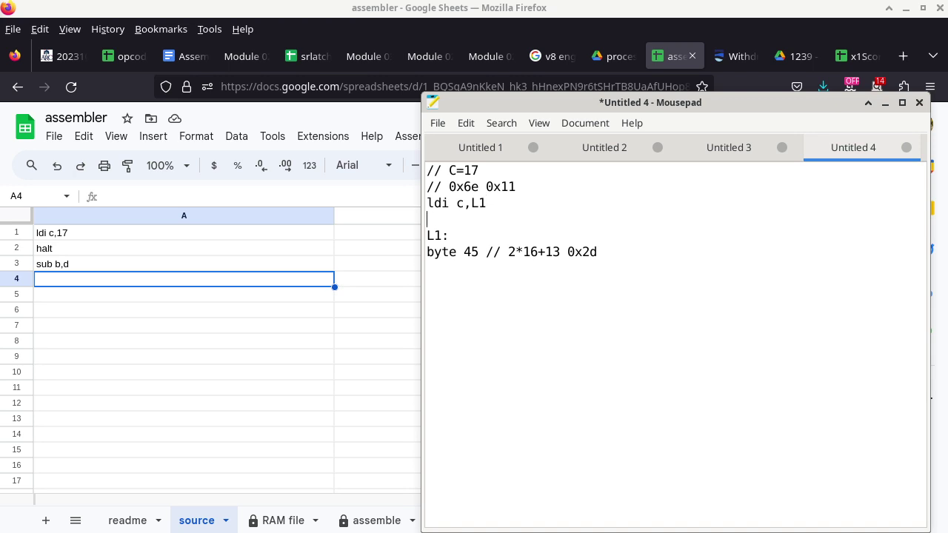
- Add the instructions "ldi b,3", "st (c),b" and "halt" above the L1 label in the Untitled 4 document
{"action": "type", "text": "ldi b,3"}
{"action": "key", "text": "Return"}
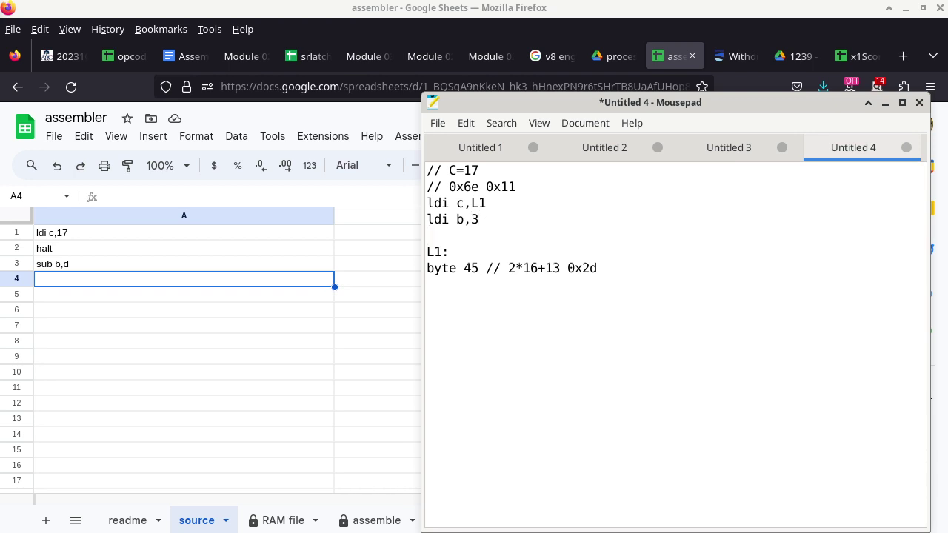
{"action": "type", "text": "st  (c),b"}
{"action": "key", "text": "Return"}
{"action": "type", "text": "halt"}
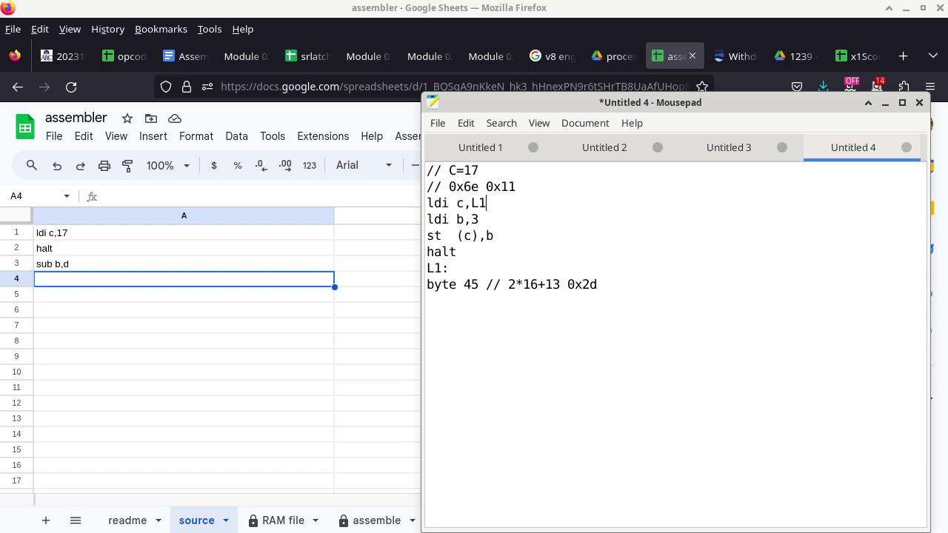
- Annotate the ldi c line with "// 6e L1?" and the ldi b line with "// 6d 3", and highlight the individual bytes
{"action": "type", "text": "// 6e"}
{"action": "type", "text": "L1?"}
{"action": "left_click", "coordinate": [479, 219]}
{"action": "type", "text": "// 6"}
{"action": "type", "text": "d"}
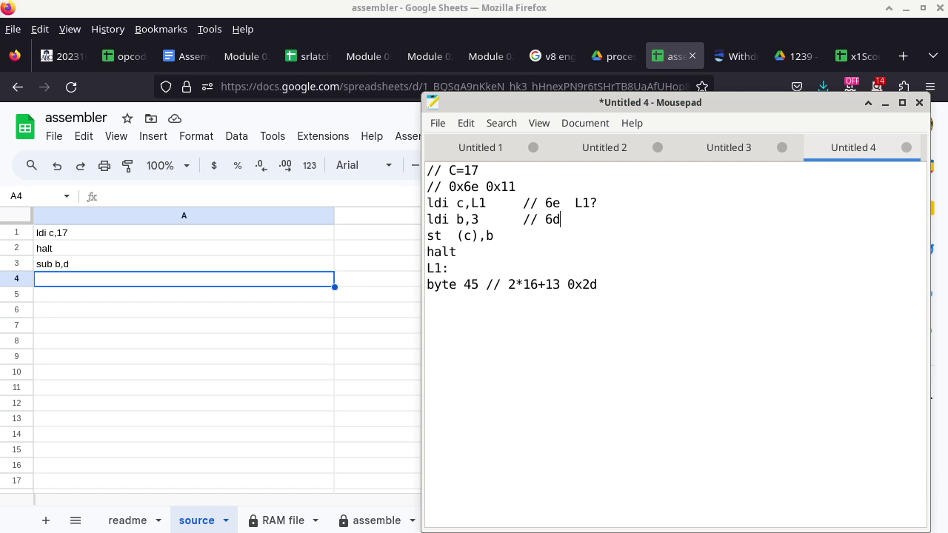
{"action": "type", "text": "  3"}
{"action": "left_click_drag", "start_coordinate": [560, 203], "coordinate": [597, 203]}
{"action": "double_click", "coordinate": [552, 203]}
{"action": "double_click", "coordinate": [552, 219]}
{"action": "double_click", "coordinate": [579, 219]}
- Look up the st (y),x instruction in the opcode table spreadsheet and select its row
{"action": "left_click", "coordinate": [494, 236]}
{"action": "left_click", "coordinate": [122, 56]}
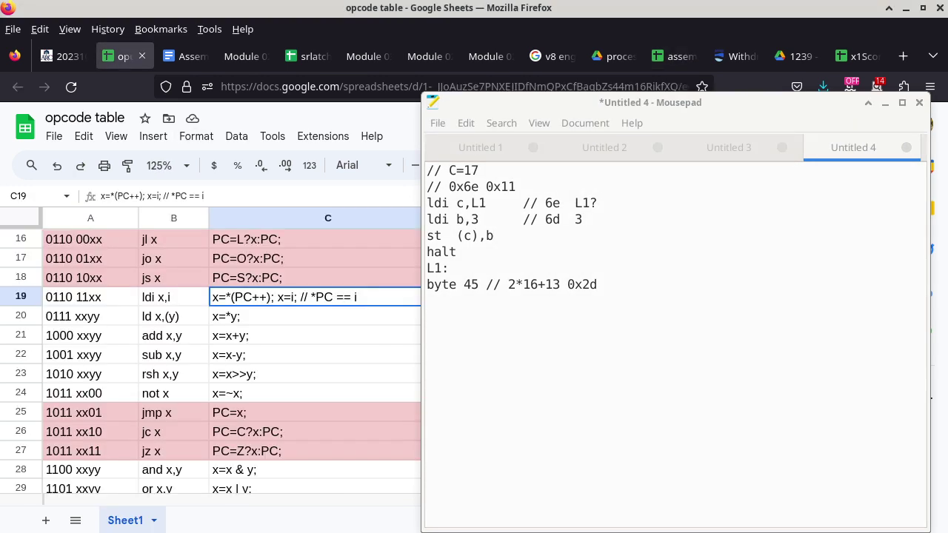
{"action": "scroll", "coordinate": [232, 363], "scroll_direction": "up", "scroll_amount": 5}
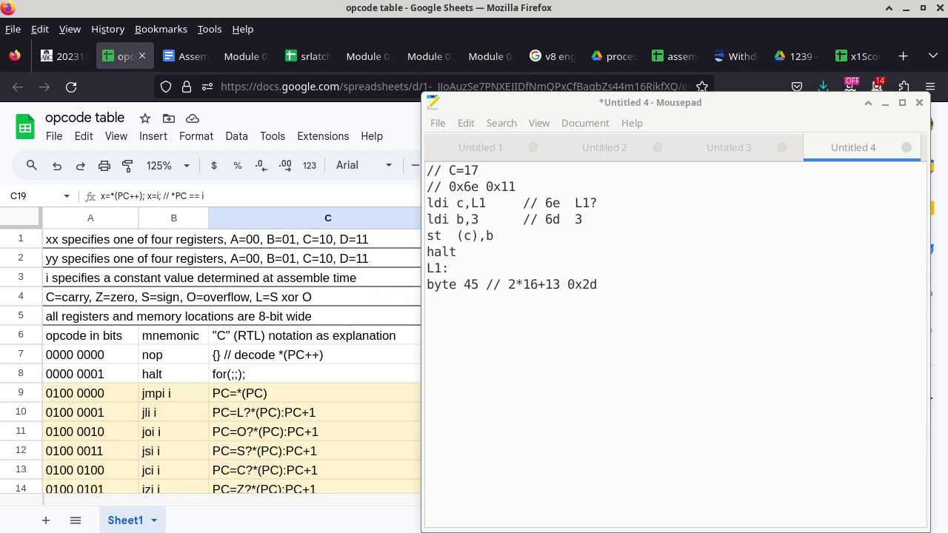
{"action": "scroll", "coordinate": [210, 363], "scroll_direction": "down", "scroll_amount": 7}
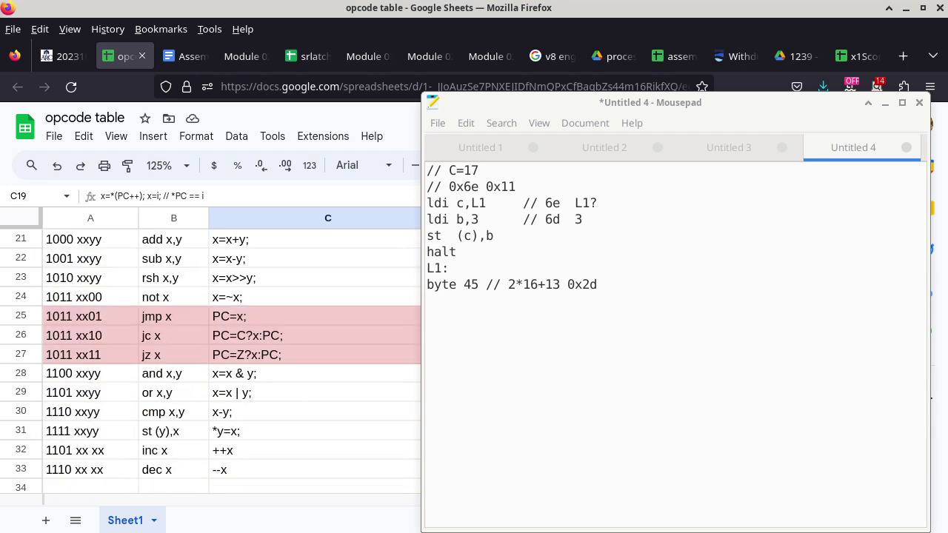
{"action": "left_click", "coordinate": [21, 431]}
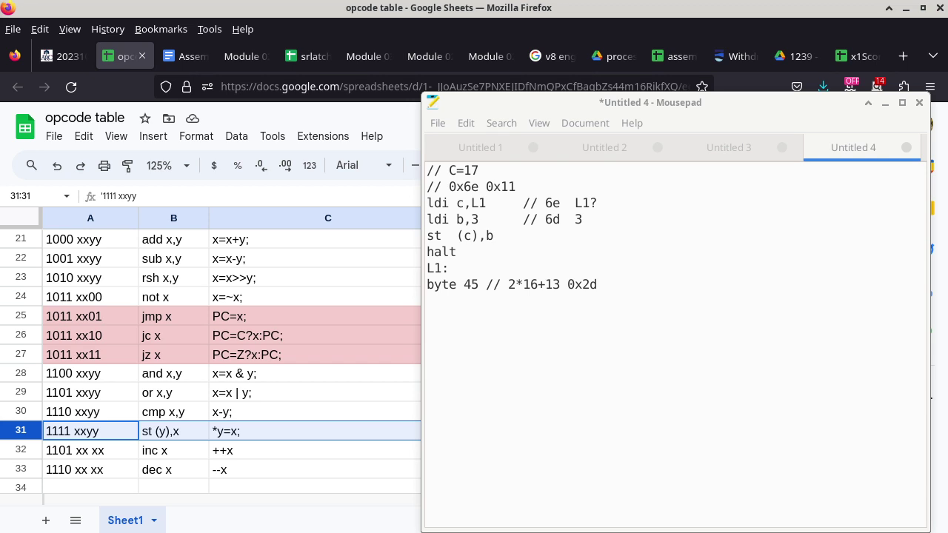
- Annotate the st (c),b line with "// f 01 10" and highlight the two register bit pairs
{"action": "left_click", "coordinate": [495, 235]}
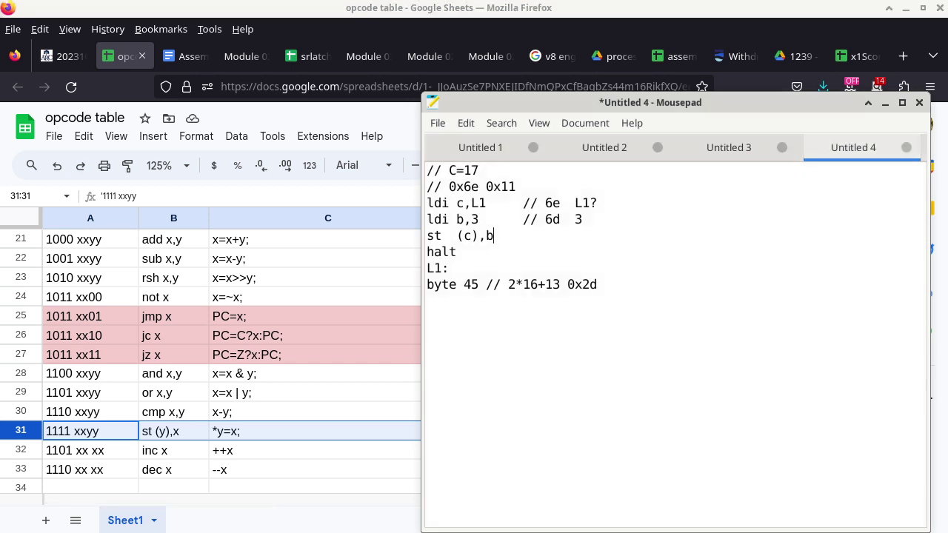
{"action": "type", "text": "// f"}
{"action": "type", "text": "01"}
{"action": "type", "text": "10"}
{"action": "key", "text": "Left"}
{"action": "key", "text": "Left"}
{"action": "key", "text": "Left"}
{"action": "key", "text": "Left"}
{"action": "key", "text": "Left"}
{"action": "key", "text": "shift+Right"}
{"action": "key", "text": "shift+Right"}
{"action": "key", "text": "Right"}
{"action": "key", "text": "Right"}
{"action": "key", "text": "shift+Right"}
{"action": "key", "text": "shift+Right"}
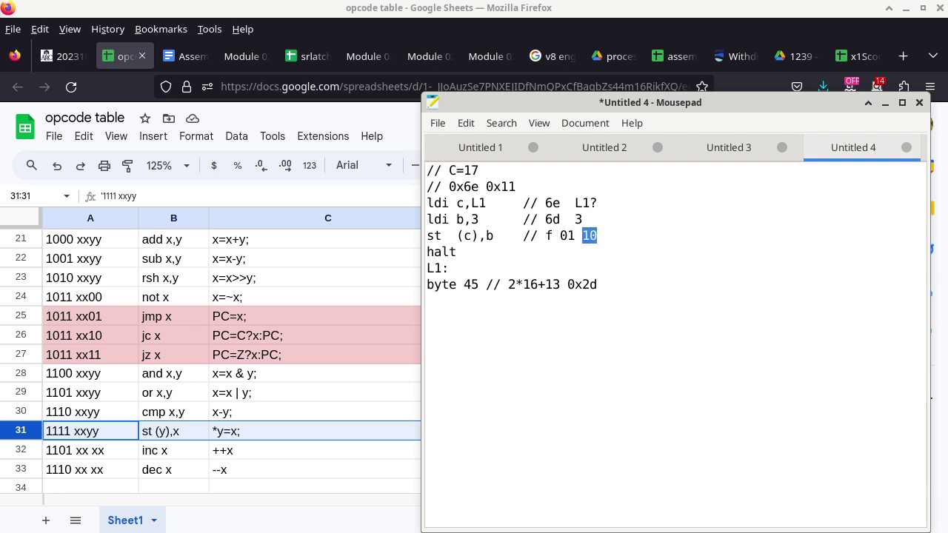
- Replace the bits 01 10 in the st comment with 6 to give "// f6", and annotate the halt line with "// 01"
{"action": "key", "text": "Left"}
{"action": "key", "text": "Left"}
{"action": "key", "text": "Left"}
{"action": "key", "text": "Left"}
{"action": "key", "text": "shift+Right"}
{"action": "key", "text": "shift+Right"}
{"action": "key", "text": "shift+Right"}
{"action": "key", "text": "shift+Right"}
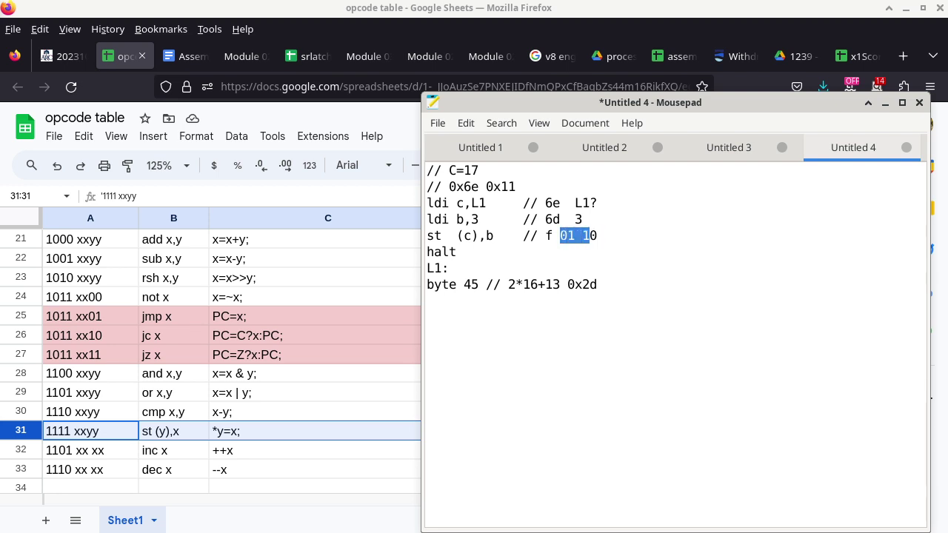
{"action": "key", "text": "shift+Right"}
{"action": "key", "text": "BackSpace"}
{"action": "key", "text": "BackSpace"}
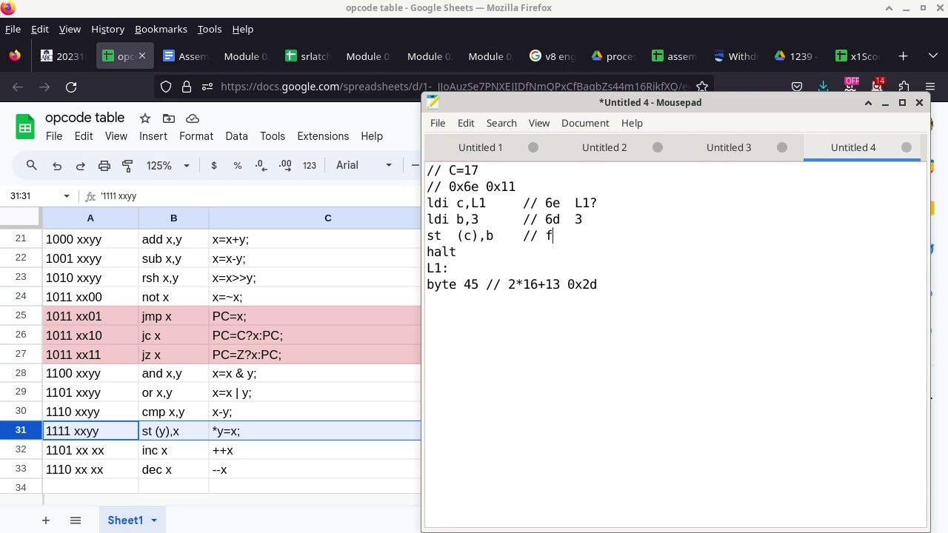
{"action": "type", "text": "6"}
{"action": "left_click", "coordinate": [457, 252]}
{"action": "type", "text": "// 01"}
- Go through the program lines down to the byte 45 line to examine the address of the L1 label
{"action": "left_click", "coordinate": [449, 269]}
{"action": "key", "text": "Up"}
{"action": "key", "text": "Up"}
{"action": "key", "text": "Up"}
{"action": "key", "text": "Down"}
{"action": "key", "text": "Down"}
{"action": "key", "text": "Down"}
{"action": "key", "text": "Down"}
{"action": "key", "text": "Left"}
{"action": "key", "text": "Left"}
{"action": "key", "text": "Left"}
{"action": "key", "text": "Left"}
{"action": "key", "text": "Left"}
{"action": "key", "text": "Left"}
{"action": "key", "text": "Left"}
{"action": "key", "text": "Left"}
{"action": "key", "text": "Left"}
{"action": "key", "text": "Left"}
{"action": "key", "text": "Left"}
{"action": "key", "text": "Left"}
{"action": "key", "text": "shift+Left"}
{"action": "key", "text": "shift+Right"}
{"action": "key", "text": "shift+Right"}
{"action": "key", "text": "Left"}
- Replace the L1 operand of the ldi c instruction with the literal value 6
{"action": "key", "text": "Up"}
{"action": "key", "text": "Up"}
{"action": "key", "text": "Up"}
{"action": "key", "text": "Up"}
{"action": "key", "text": "Up"}
{"action": "key", "text": "shift+Right"}
{"action": "key", "text": "shift+Right"}
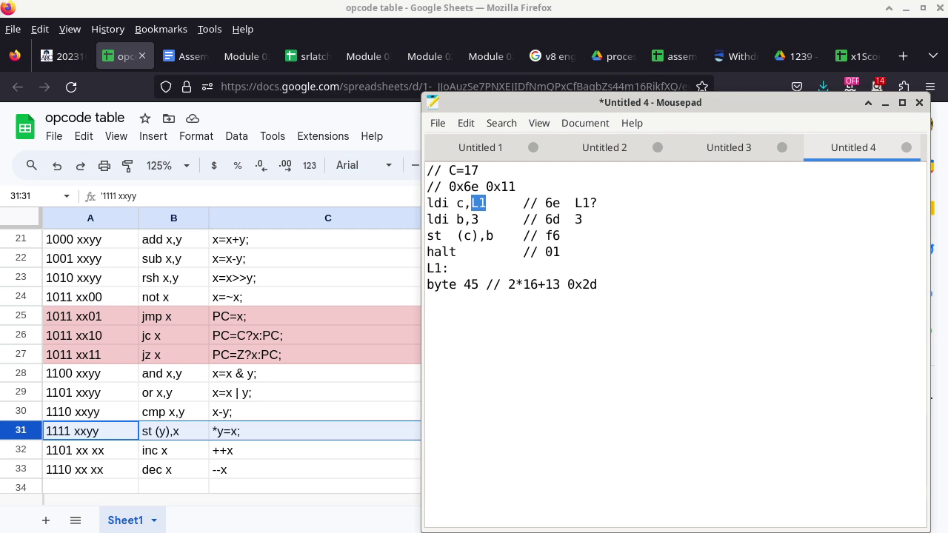
{"action": "type", "text": "6"}
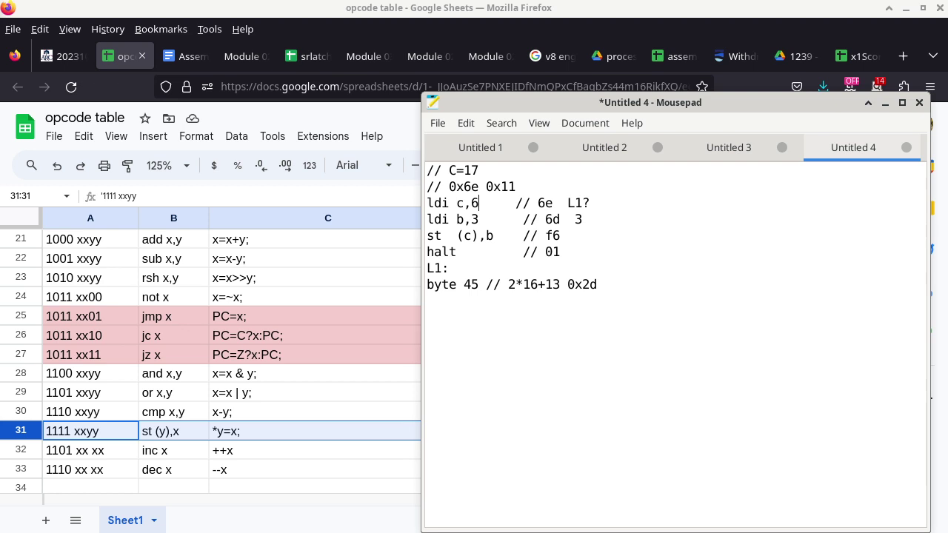
- Highlight text around the L1 label and restore L1 as the operand of the ldi c instruction
{"action": "key", "text": "Down"}
{"action": "key", "text": "Down"}
{"action": "key", "text": "Down"}
{"action": "key", "text": "Down"}
{"action": "key", "text": "shift+Left"}
{"action": "key", "text": "shift+Left"}
{"action": "key", "text": "shift+Left"}
{"action": "left_click", "coordinate": [427, 235]}
{"action": "key", "text": "Right"}
{"action": "key", "text": "Right"}
{"action": "key", "text": "Right"}
{"action": "key", "text": "Right"}
{"action": "key", "text": "Right"}
{"action": "key", "text": "Right"}
{"action": "key", "text": "shift+Right"}
{"action": "type", "text": "L1"}
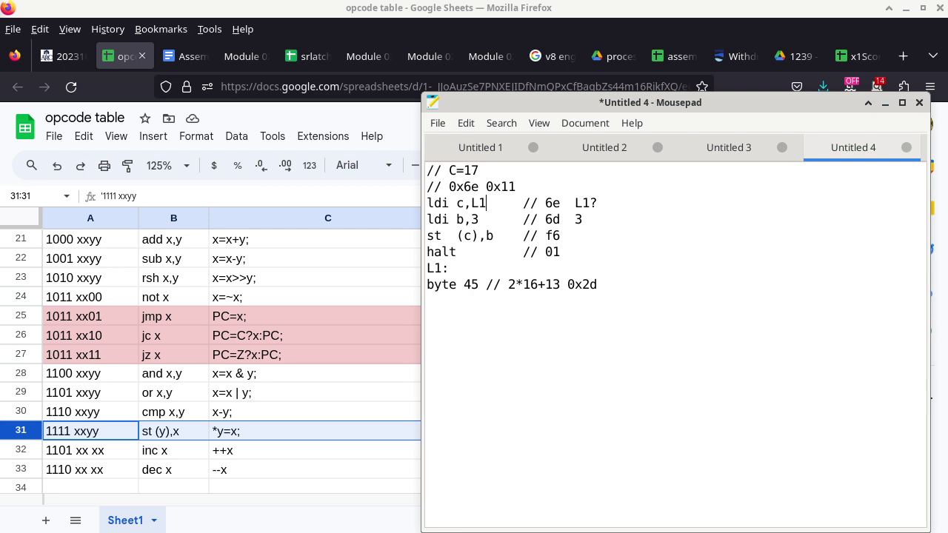
- Copy the whole Untitled 4 program and paste it into the assembler spreadsheet's source sheet starting at cell A1
{"action": "key", "text": "ctrl+a"}
{"action": "key", "text": "ctrl+c"}
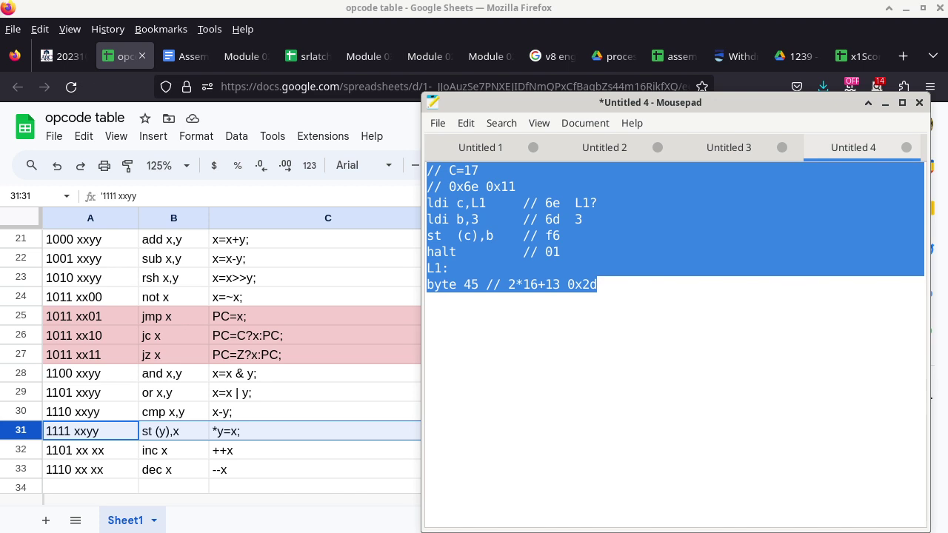
{"action": "key", "text": "alt+Tab"}
{"action": "left_click", "coordinate": [670, 56]}
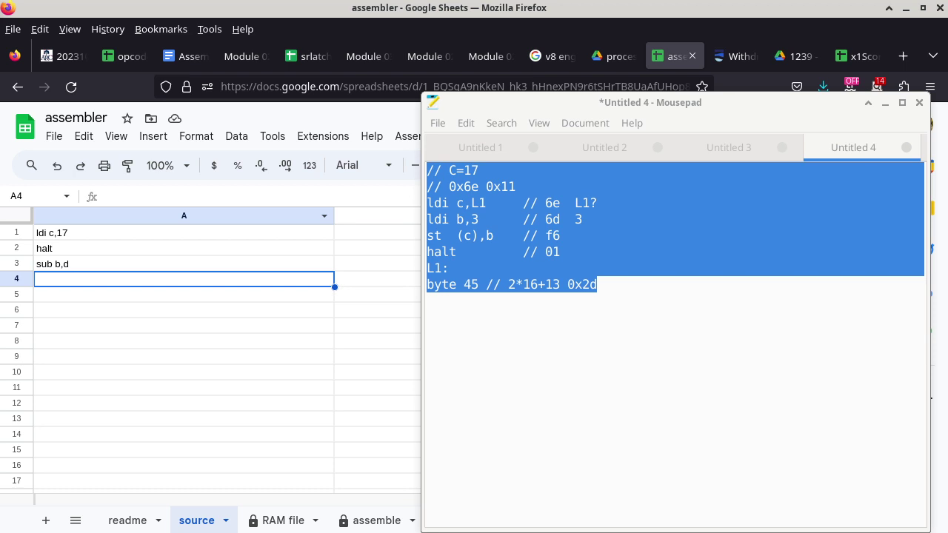
{"action": "left_click", "coordinate": [184, 232]}
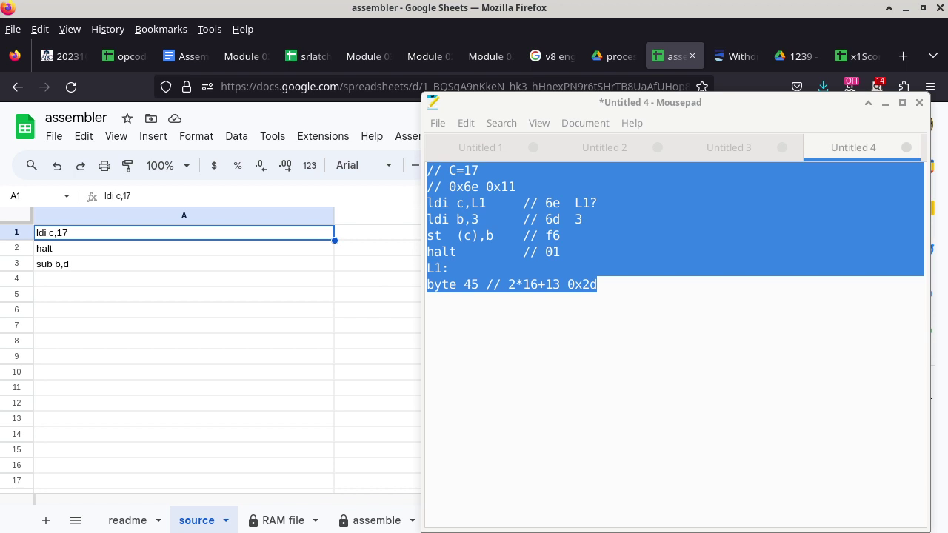
{"action": "key", "text": "ctrl+v"}
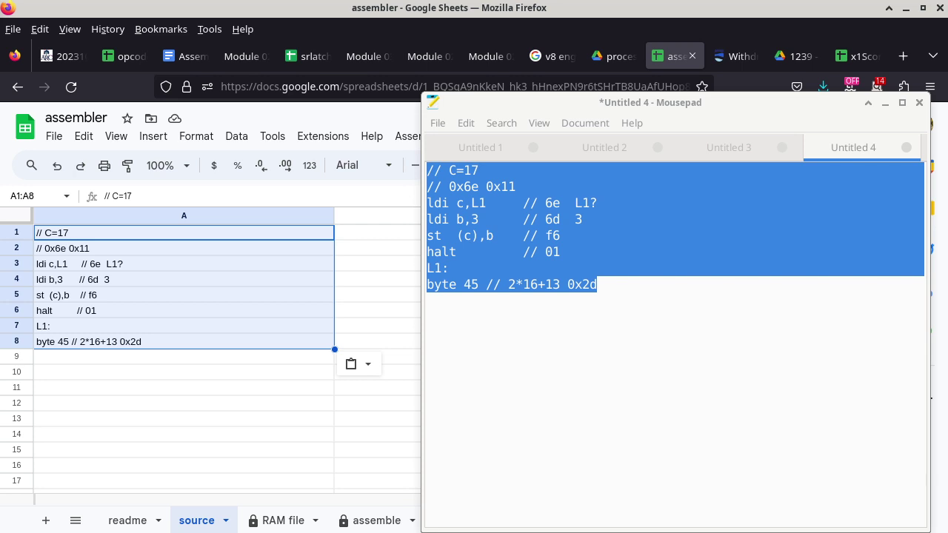
- Change the comment in cell A3 of the source sheet to "// 6e 6"
{"action": "left_click", "coordinate": [183, 264]}
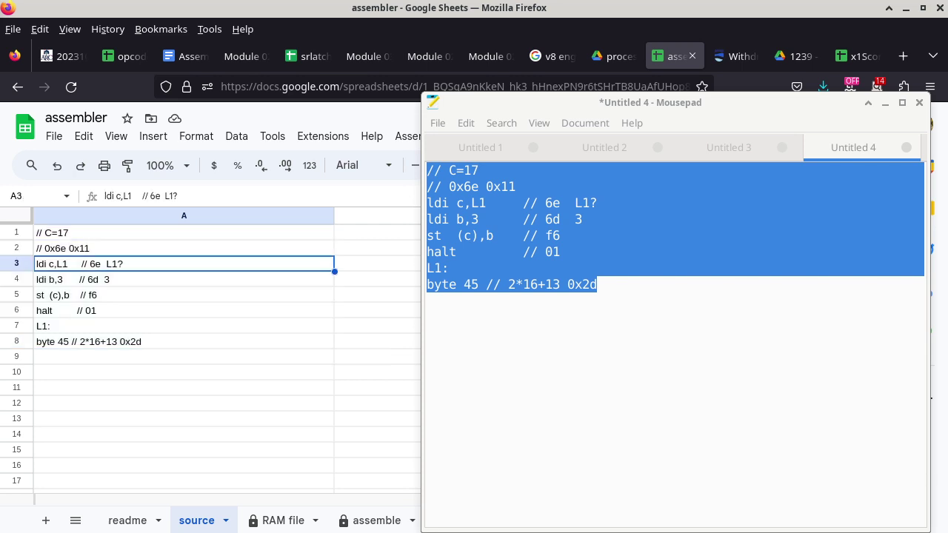
{"action": "double_click", "coordinate": [183, 264]}
{"action": "key", "text": "Escape"}
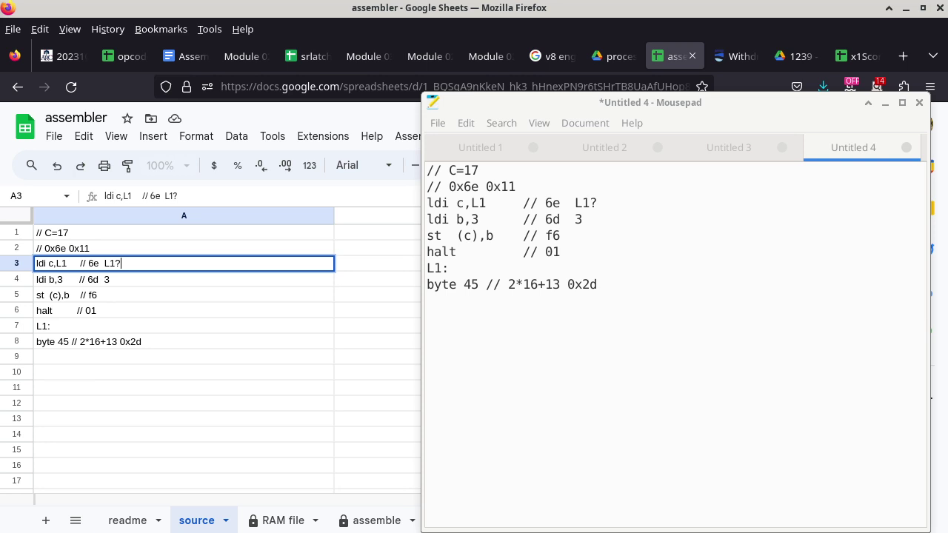
{"action": "key", "text": "BackSpace"}
{"action": "key", "text": "BackSpace"}
{"action": "key", "text": "BackSpace"}
{"action": "type", "text": "6"}
{"action": "key", "text": "Return"}
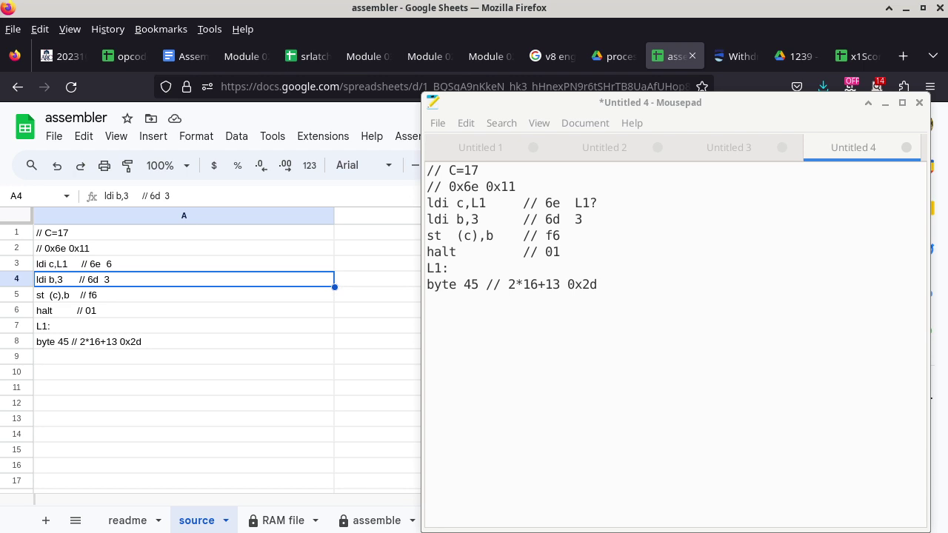
{"action": "key", "text": "BackSpace"}
{"action": "type", "text": "7"}
- Examine the assembled addresses and bytes on the assemble sheet, and open the symtab sheet
{"action": "key", "text": "alt+Tab"}
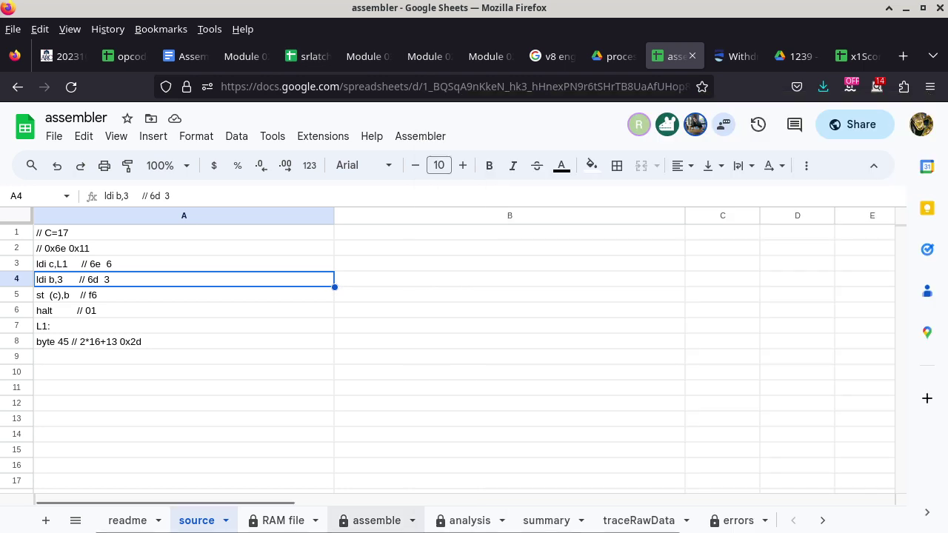
{"action": "left_click", "coordinate": [370, 520]}
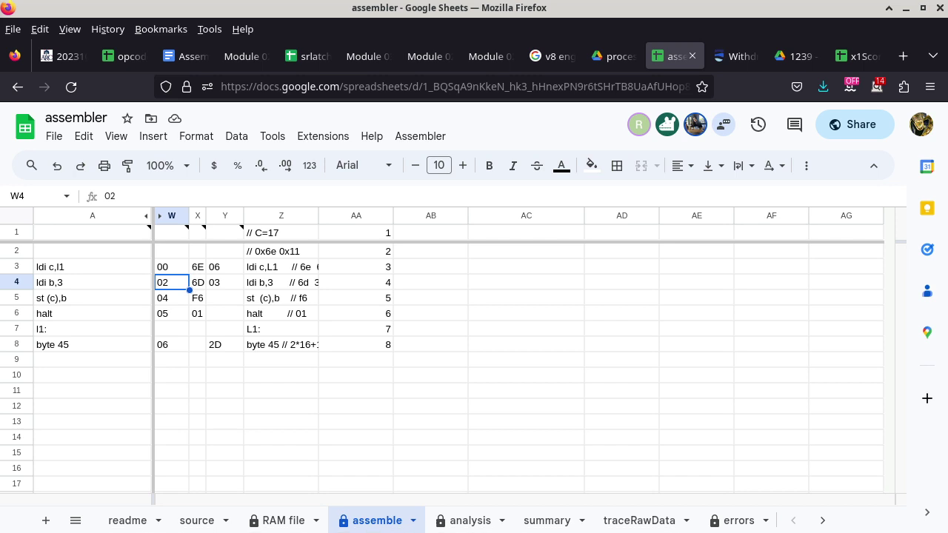
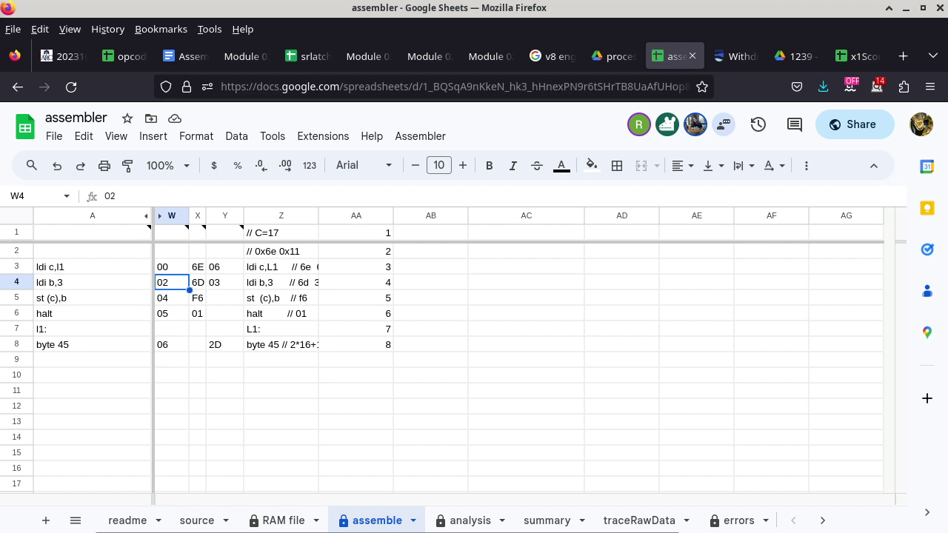
{"action": "left_click", "coordinate": [822, 520]}
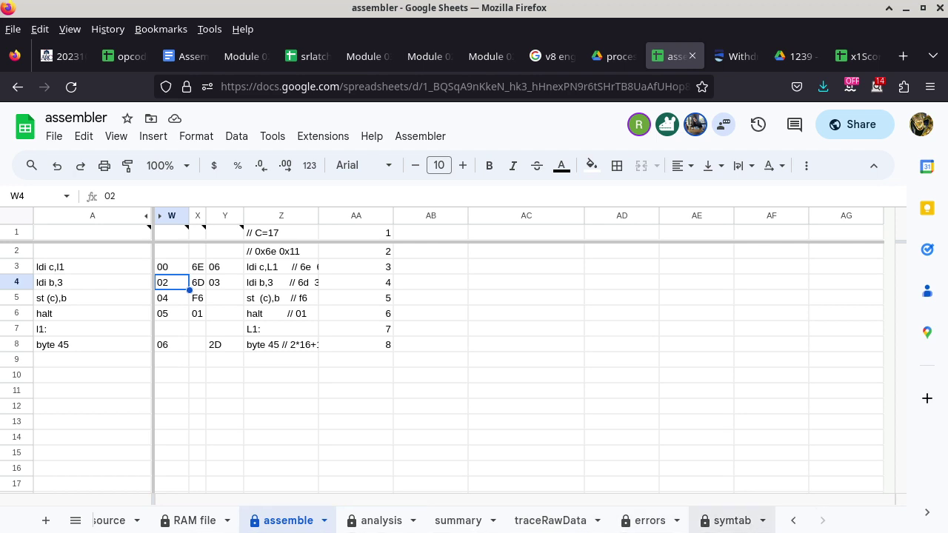
{"action": "left_click", "coordinate": [732, 520]}
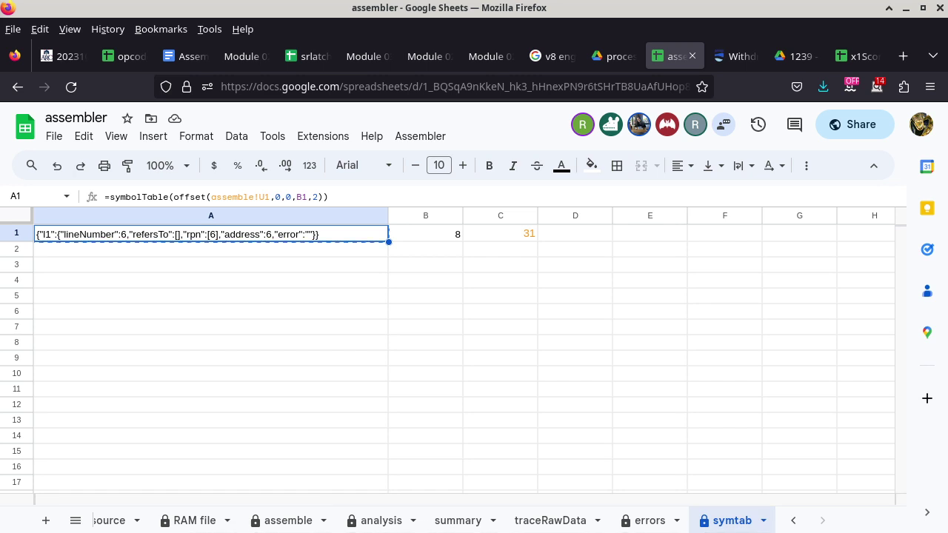
- Search the web for "json pretty print" and format the symtab sheet's symbol table JSON on the JSON Formatter page
{"action": "key", "text": "ctrl+t"}
{"action": "type", "text": "js"}
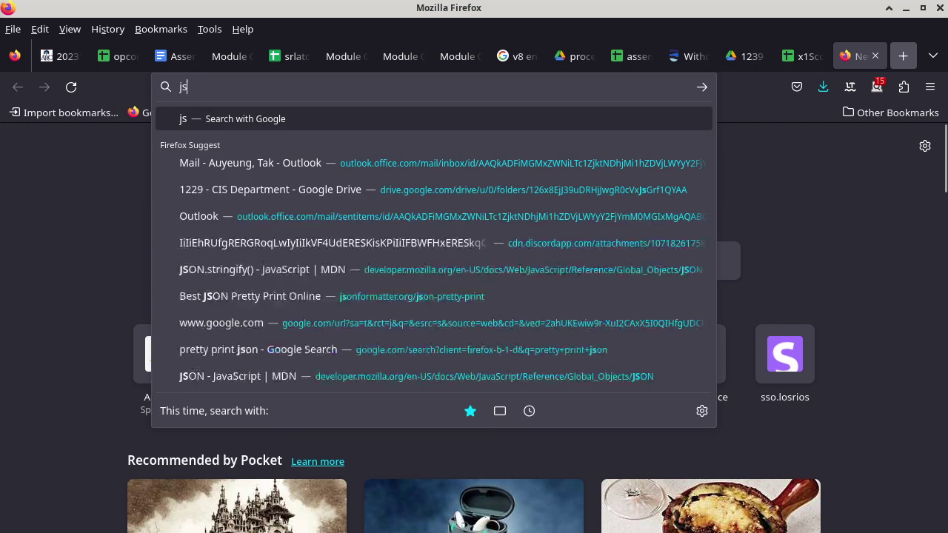
{"action": "type", "text": "on pretty prin"}
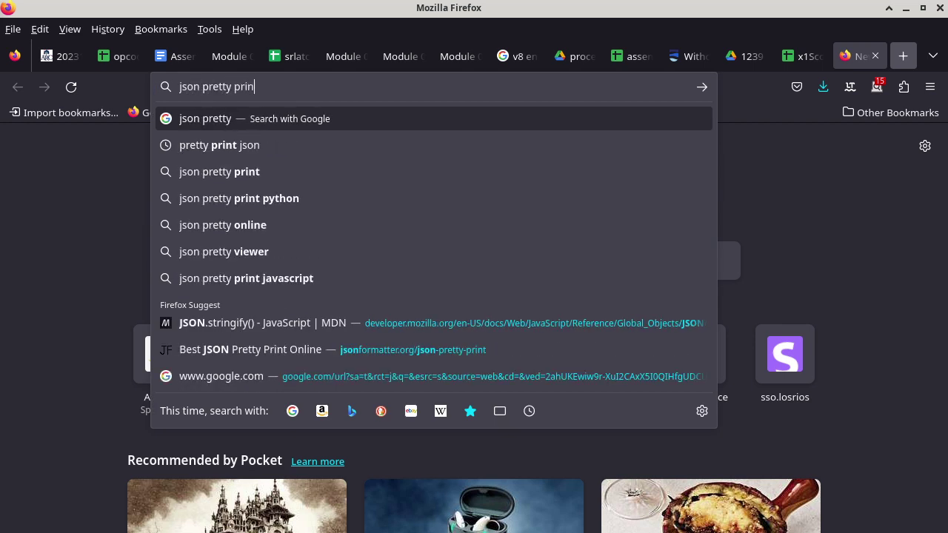
{"action": "type", "text": "t"}
{"action": "key", "text": "Return"}
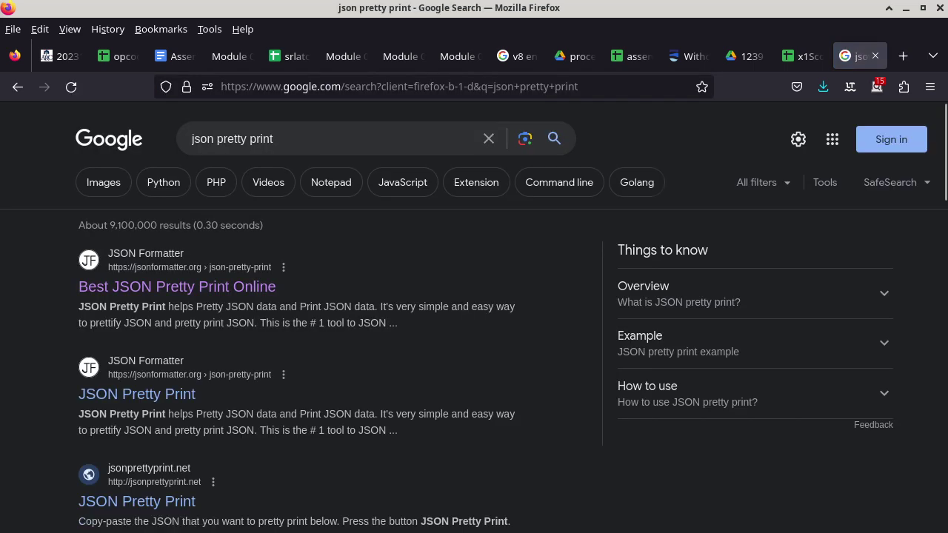
{"action": "left_click", "coordinate": [148, 287]}
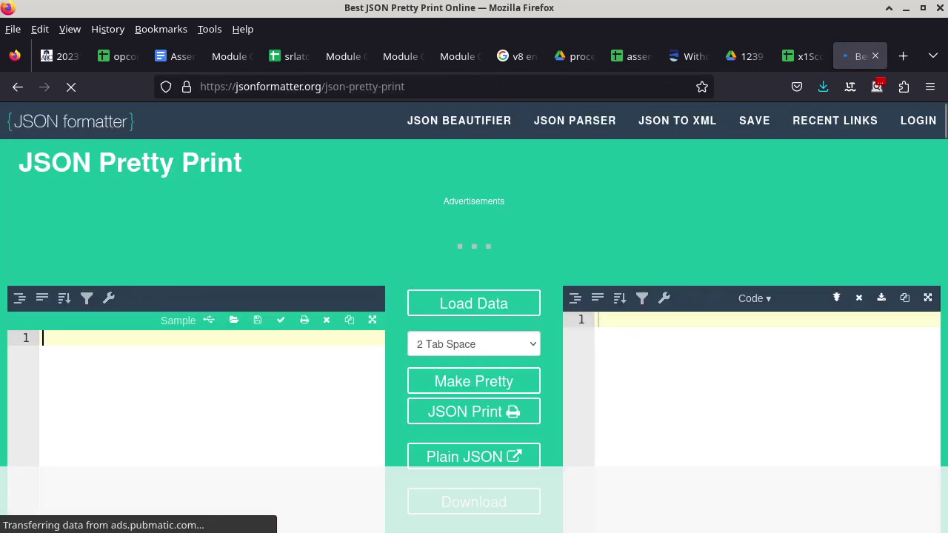
{"action": "type", "text": "{\"l1\":{\"lineNumber\":6,\"refersTo\":[],\"rpn\":[6],\"address\":6,\"error\":\"\"}}"}
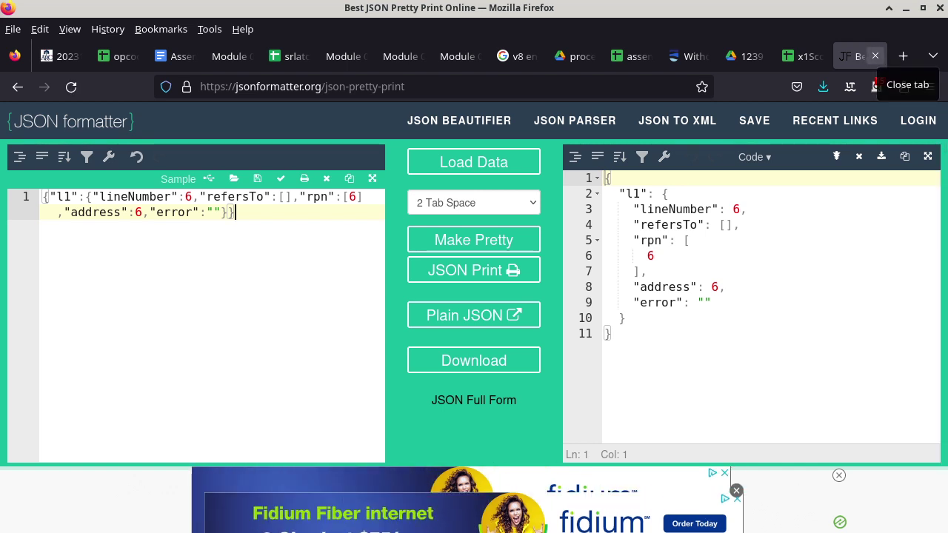
- Close the JSON Formatter page, return to the source sheet and place the Untitled 4 Mousepad window over its middle
{"action": "left_click", "coordinate": [875, 56]}
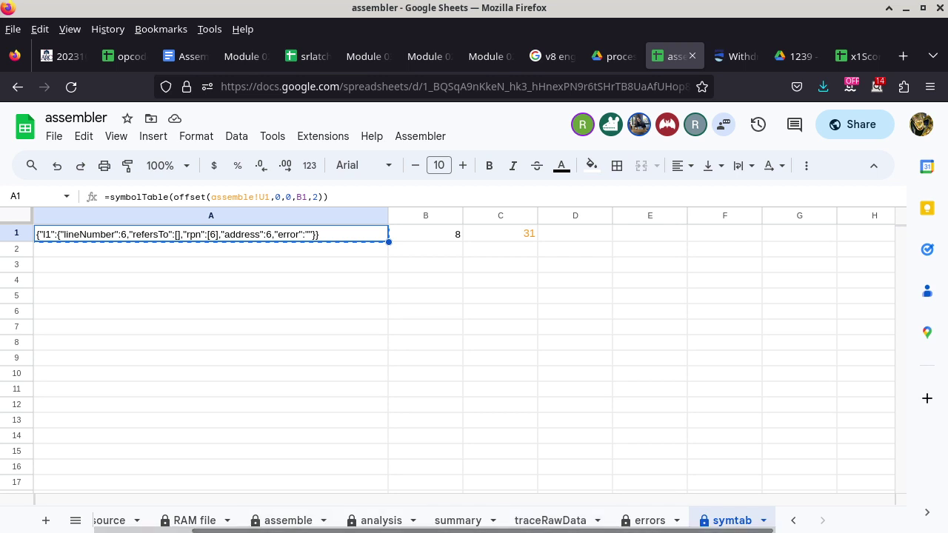
{"action": "left_click", "coordinate": [109, 521]}
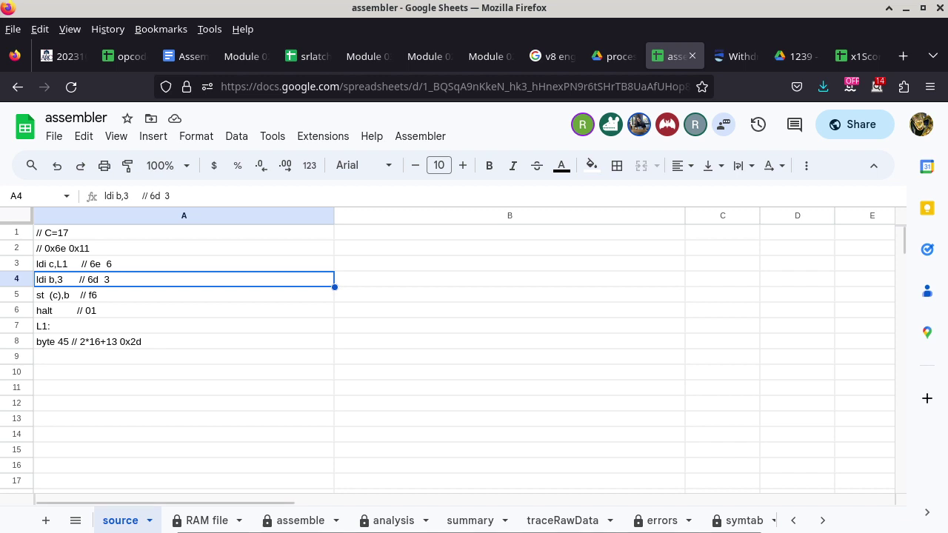
{"action": "key", "text": "alt+Tab"}
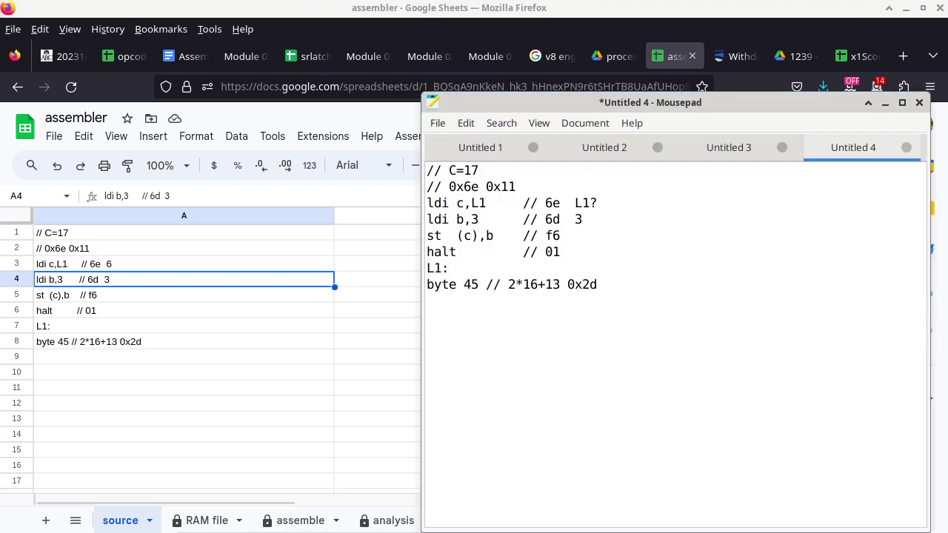
{"action": "left_click_drag", "start_coordinate": [650, 102], "coordinate": [482, 62]}
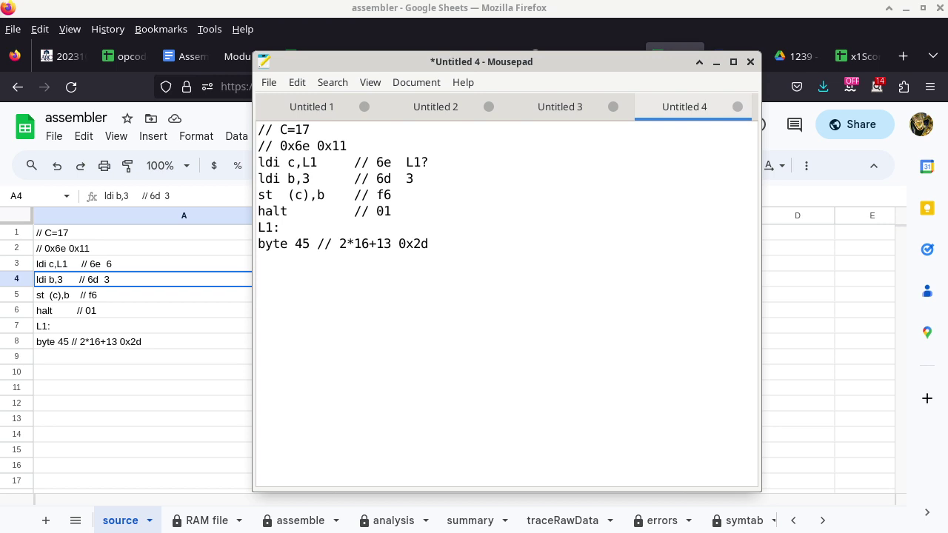
- Add the comment lines "// c=L1" and "// b=3" below the listing, and show the opcode table's st row beside the Mousepad window
{"action": "type", "text": "//"}
{"action": "type", "text": "c=L1 // b=3 //"}
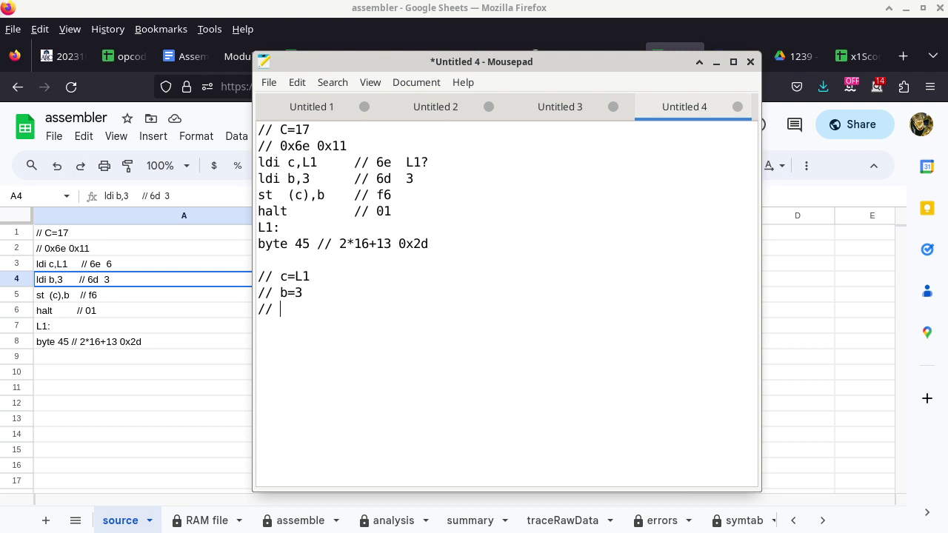
{"action": "left_click", "coordinate": [123, 56]}
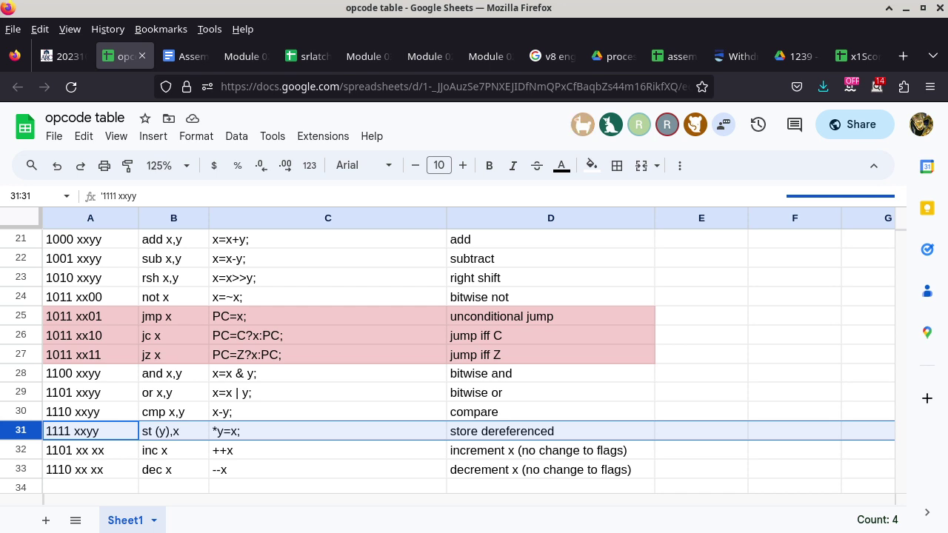
{"action": "key", "text": "alt+Tab"}
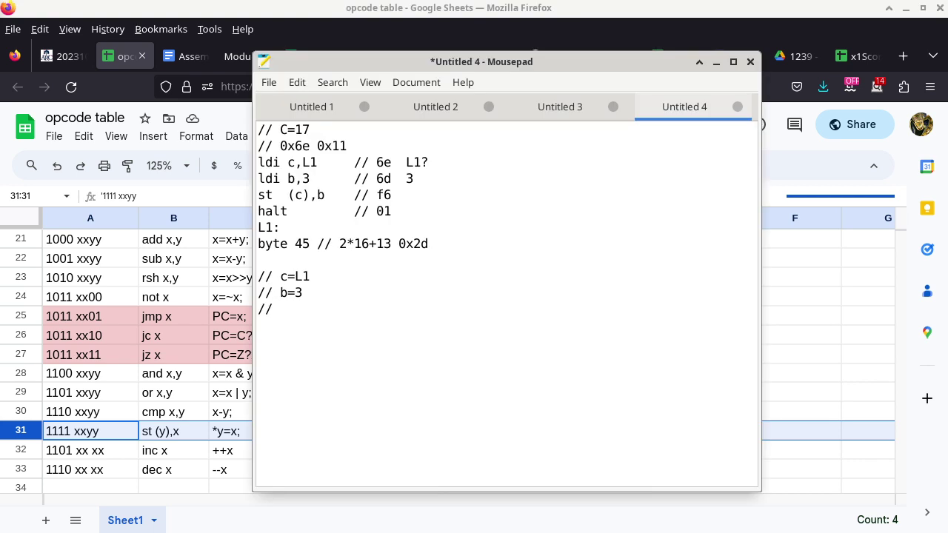
{"action": "left_click_drag", "start_coordinate": [481, 62], "coordinate": [584, 64]}
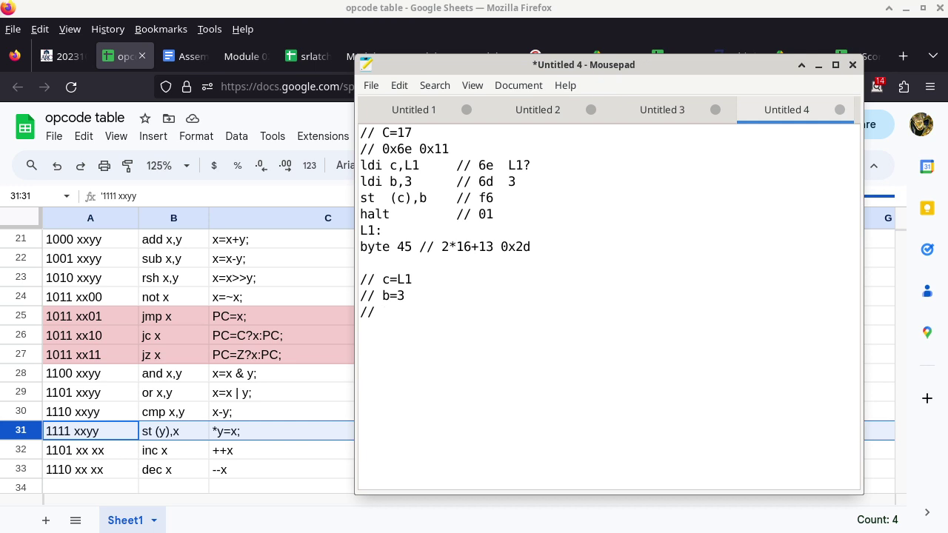
- Complete the third comment line as "// *c=b" and add a fourth one reading "// for(;;)"
{"action": "type", "text": "*"}
{"action": "type", "text": "c=b "}
{"action": "type", "text": "// "}
{"action": "type", "text": "for"}
{"action": "type", "text": "(;;)"}
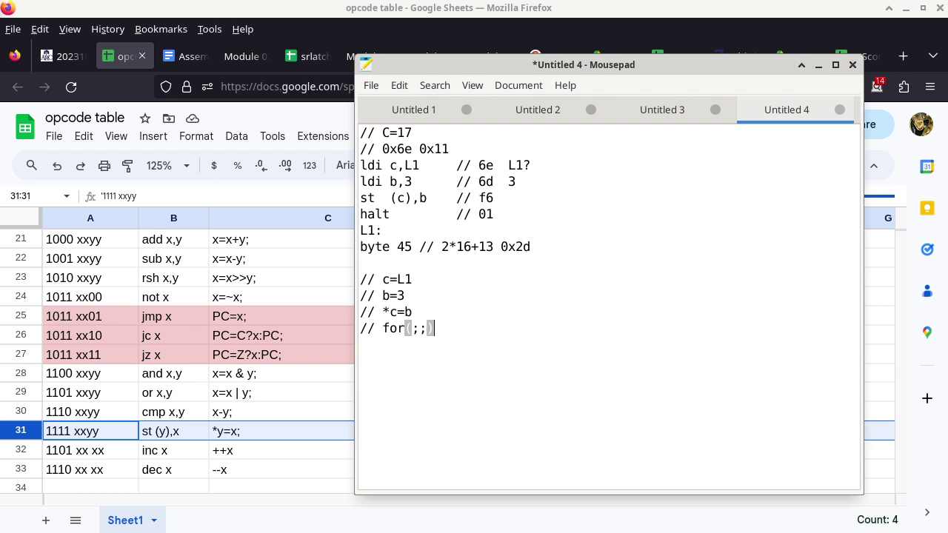
- Annotate the "// *c=b" comment line with "*(L1)=3" and "*(6)=3"
{"action": "left_click", "coordinate": [412, 312]}
{"action": "type", "text": "*(L1)"}
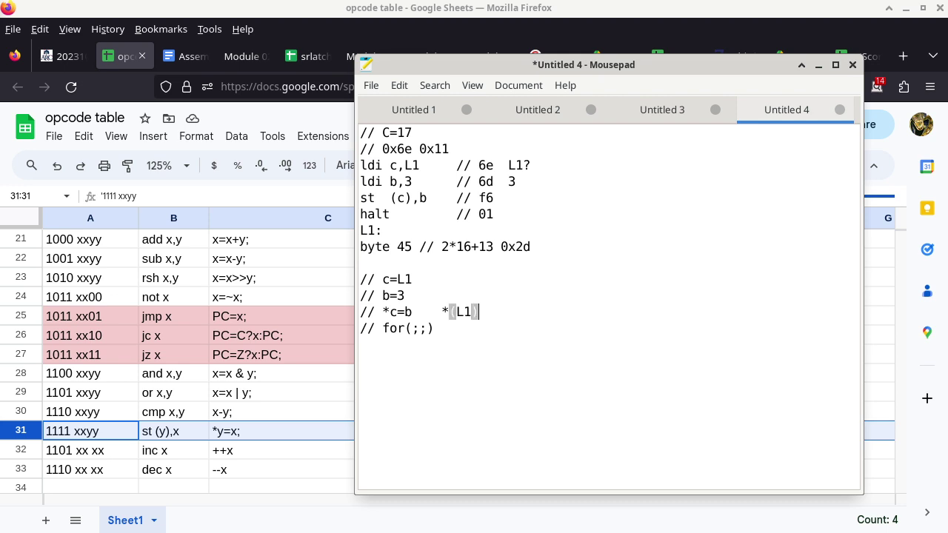
{"action": "type", "text": "=3"}
{"action": "type", "text": "*(6)=3"}
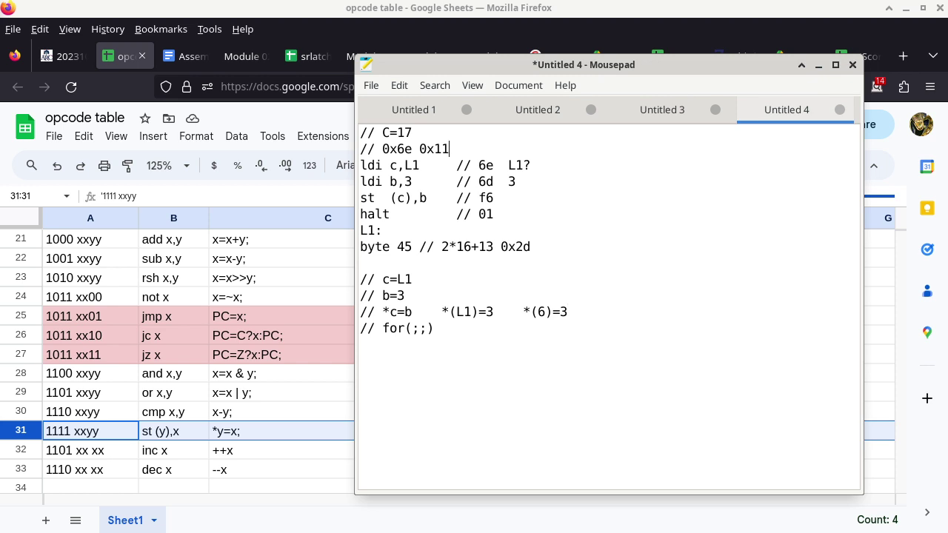
- Copy the whole Untitled 4 listing into the assembler spreadsheet's source sheet, starting at cell A1
{"action": "key", "text": "ctrl+a"}
{"action": "key", "text": "ctrl+c"}
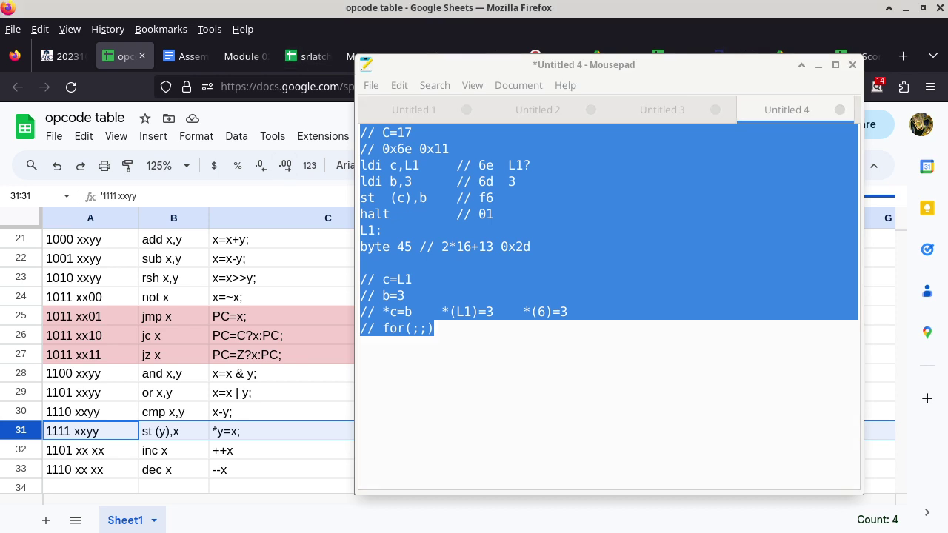
{"action": "key", "text": "alt+Tab"}
{"action": "left_click", "coordinate": [674, 56]}
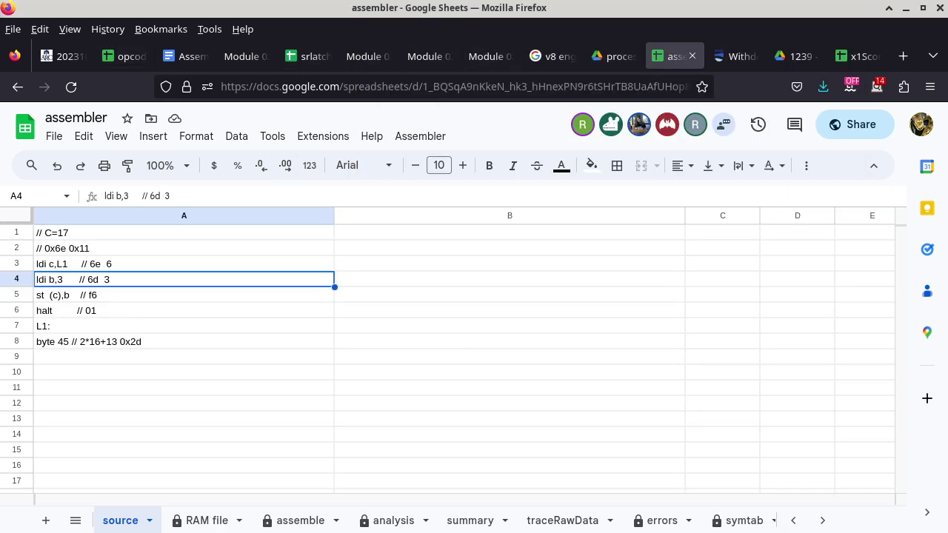
{"action": "key", "text": "ctrl+Home"}
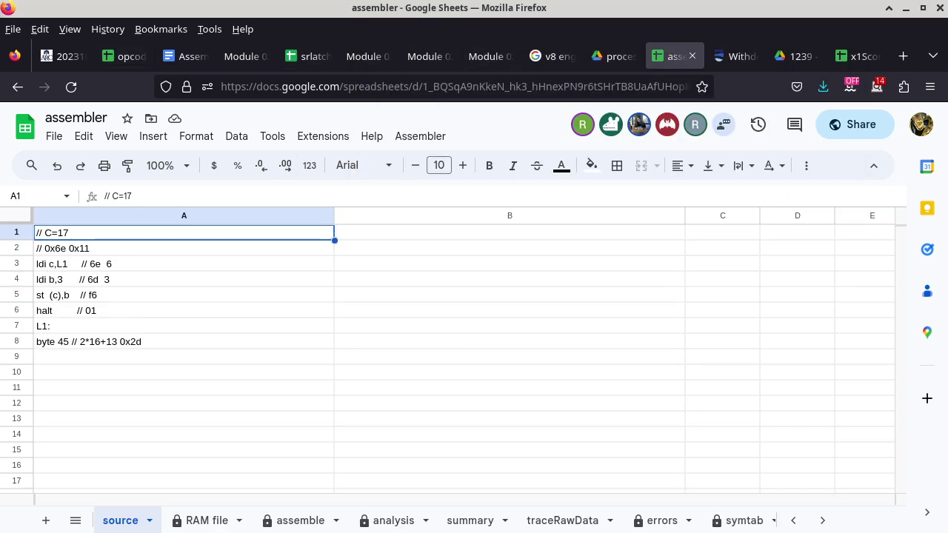
{"action": "key", "text": "ctrl+v"}
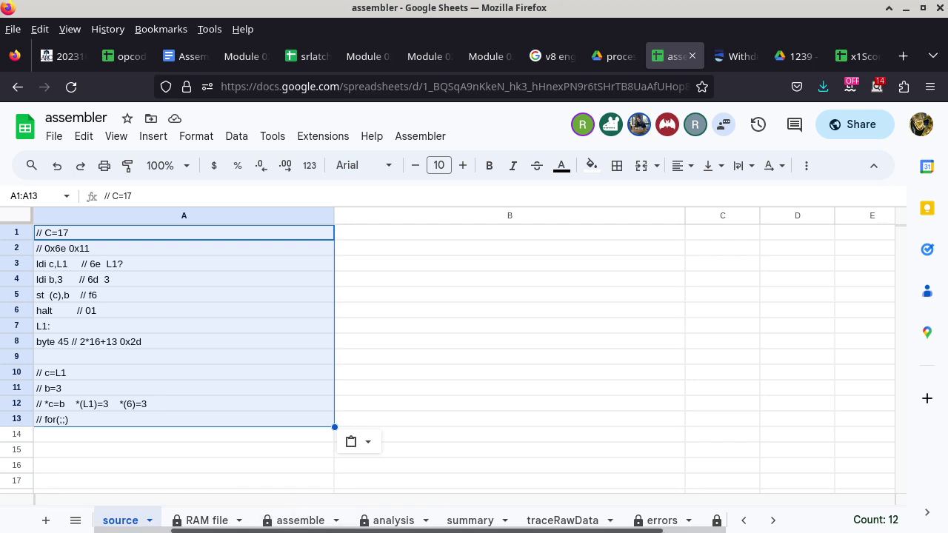
- Download the RAM file sheet as comma separated values, saving it as st.csv in the tmp folder
{"action": "left_click", "coordinate": [207, 520]}
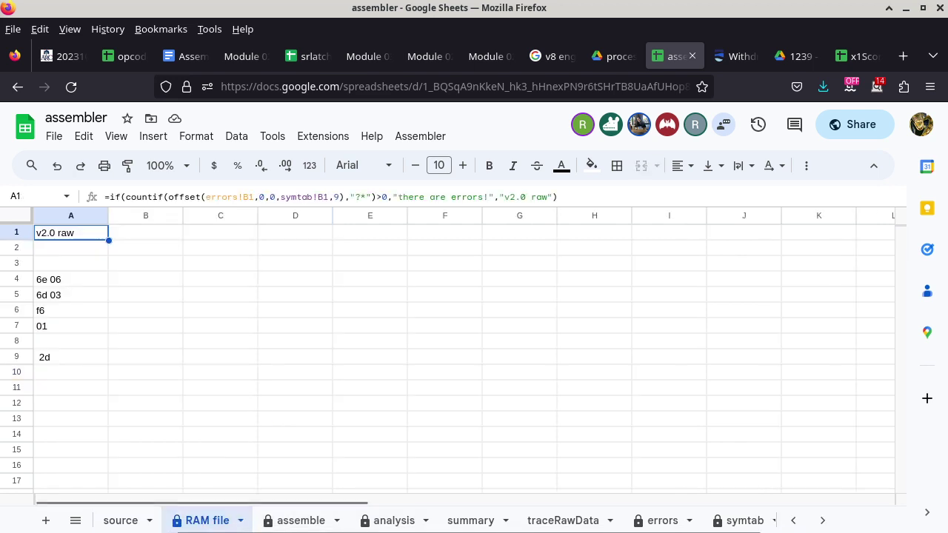
{"action": "left_click", "coordinate": [54, 136]}
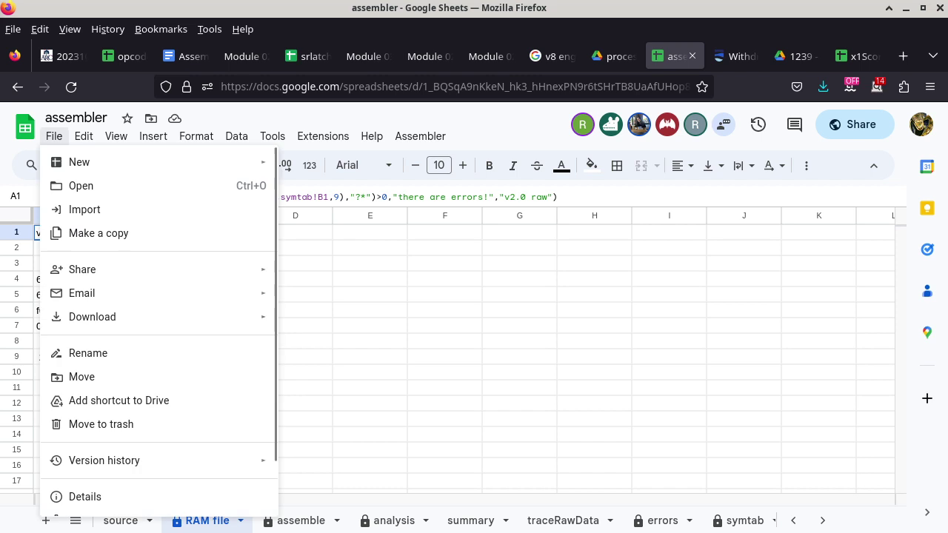
{"action": "mouse_move", "coordinate": [148, 317]}
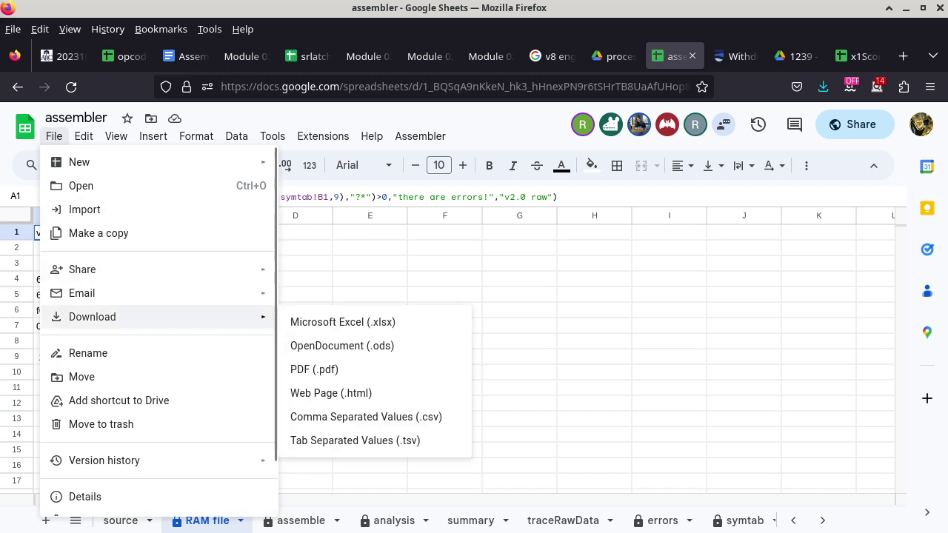
{"action": "left_click", "coordinate": [366, 417]}
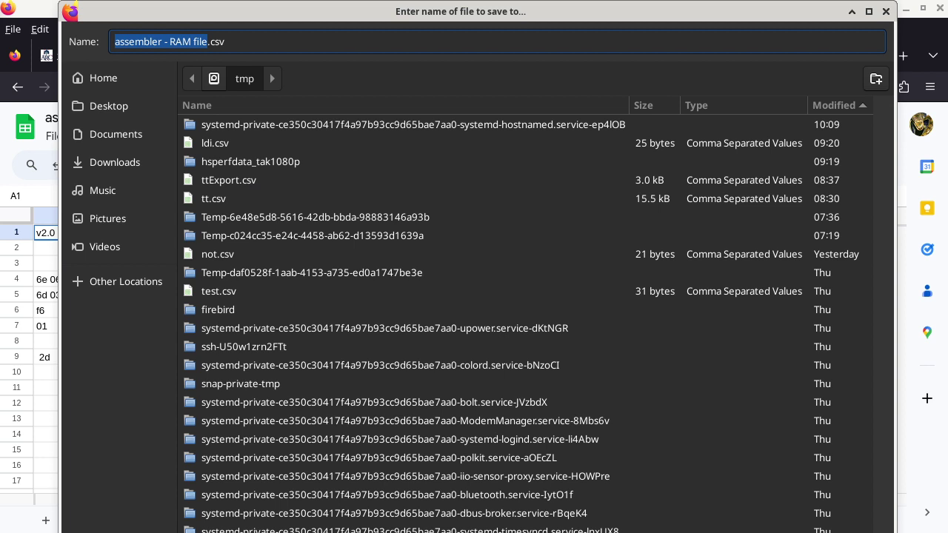
{"action": "type", "text": "st"}
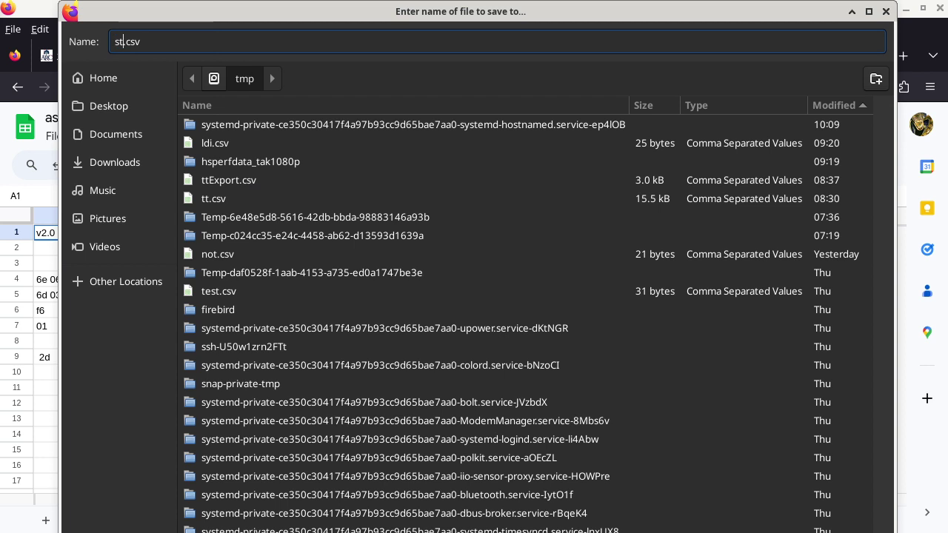
{"action": "key", "text": "Return"}
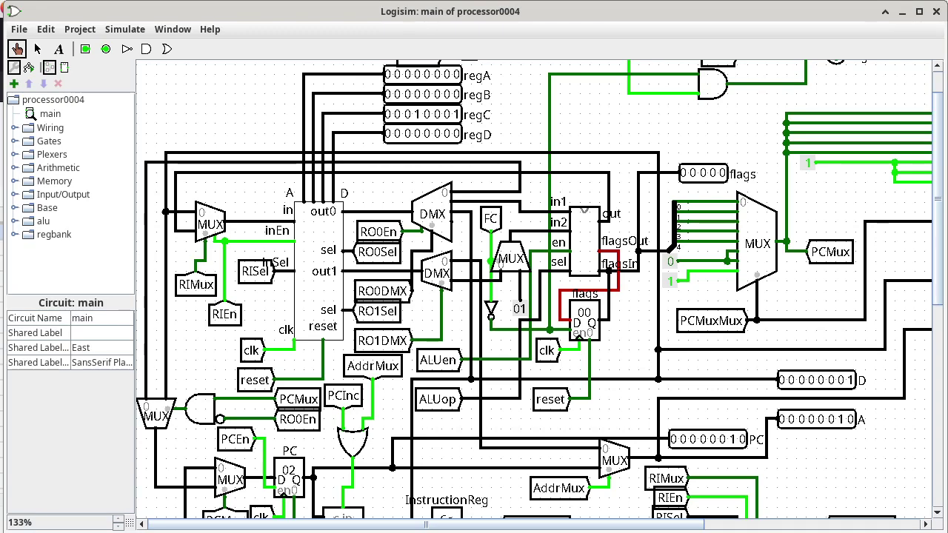
- Reset the simulation of the processor0004 main circuit in Logisim
{"action": "scroll", "coordinate": [533, 297], "scroll_direction": "right", "scroll_amount": 5}
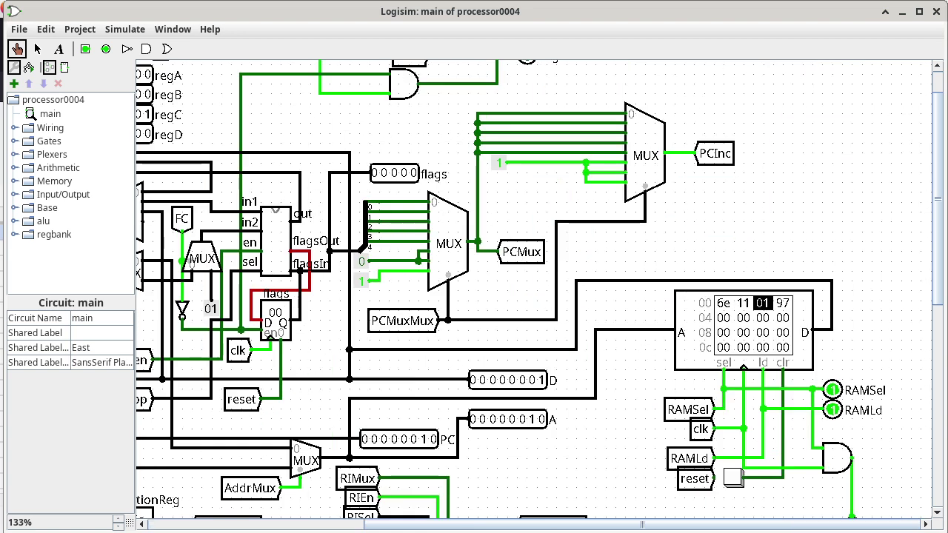
{"action": "key", "text": "alt+s"}
{"action": "key", "text": "Down"}
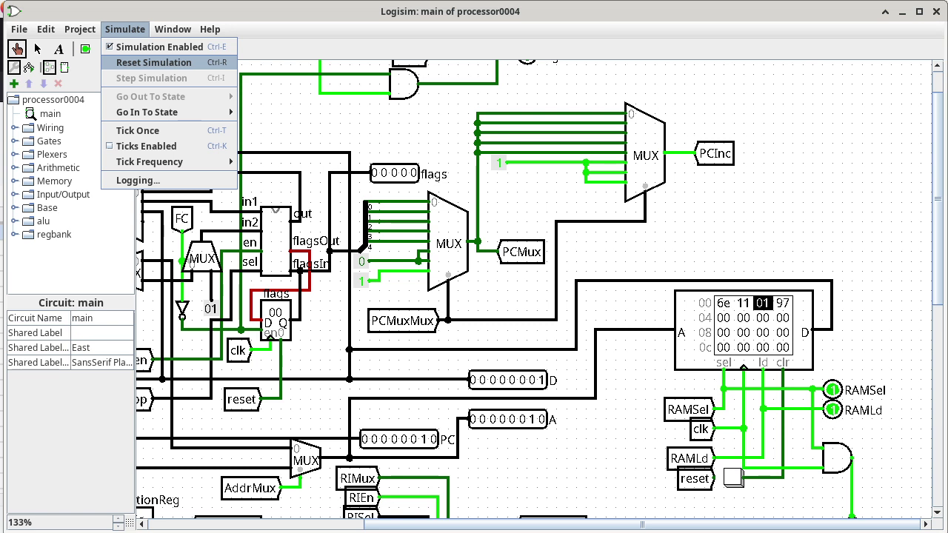
{"action": "key", "text": "Return"}
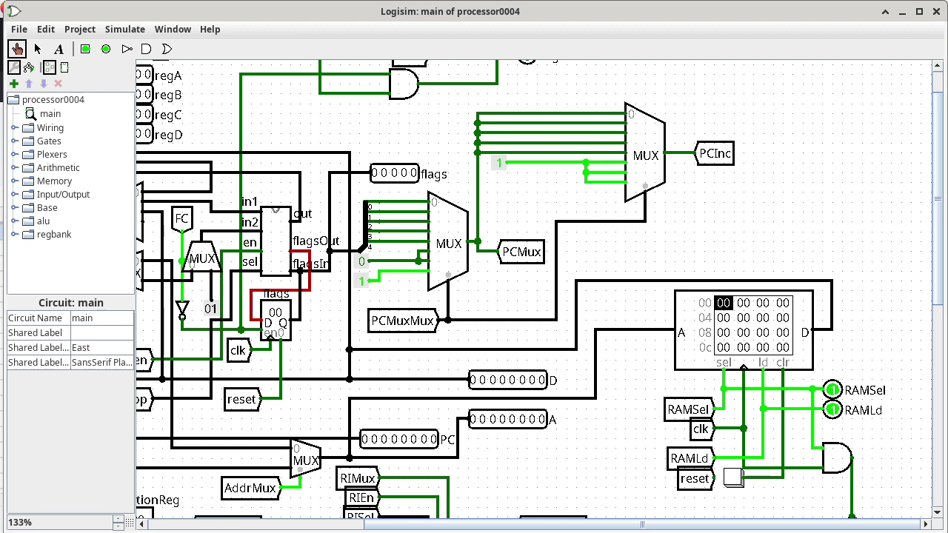
- Load the image st.csv into the circuit's RAM
{"action": "right_click", "coordinate": [770, 333]}
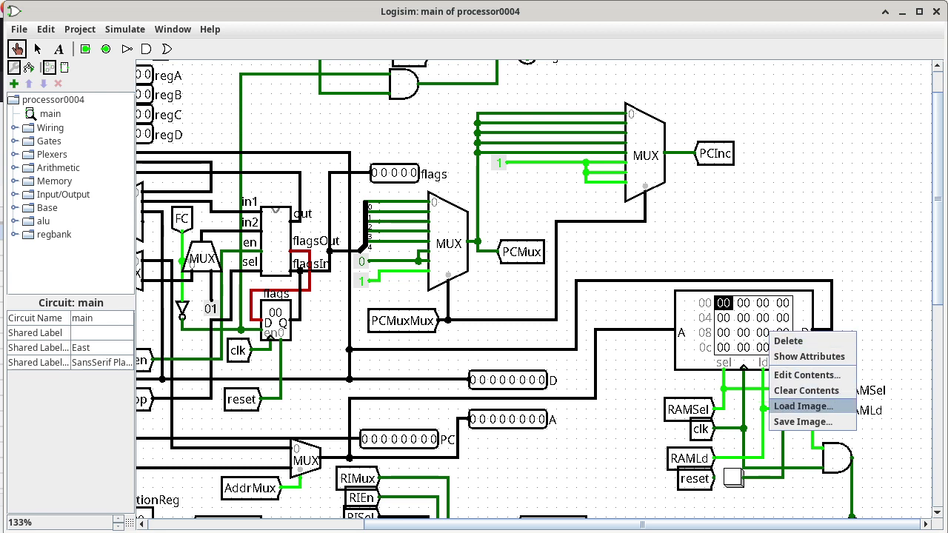
{"action": "left_click", "coordinate": [804, 406]}
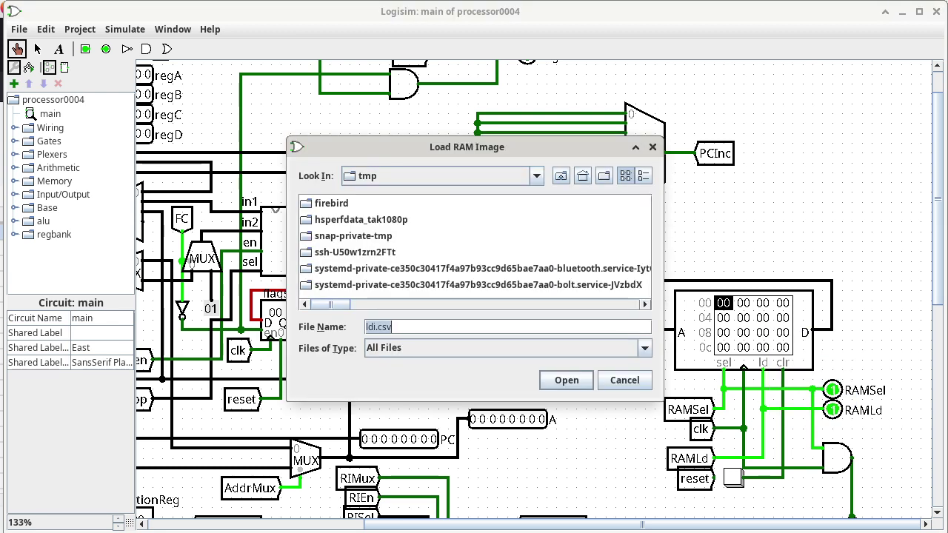
{"action": "type", "text": "st.csv"}
{"action": "key", "text": "Return"}
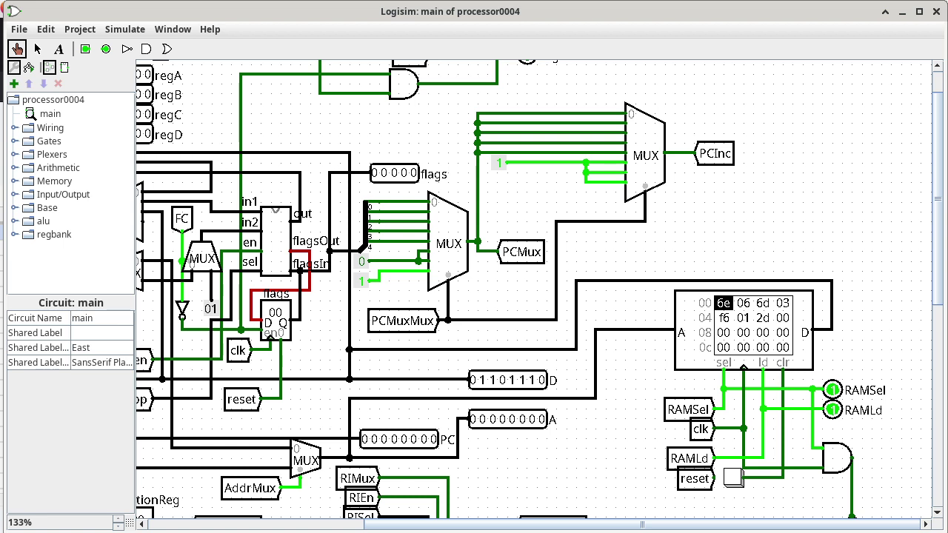
- Run the loaded program by enabling the clock ticks, and check the halt output and the RAM byte at address 06
{"action": "left_click", "coordinate": [125, 29]}
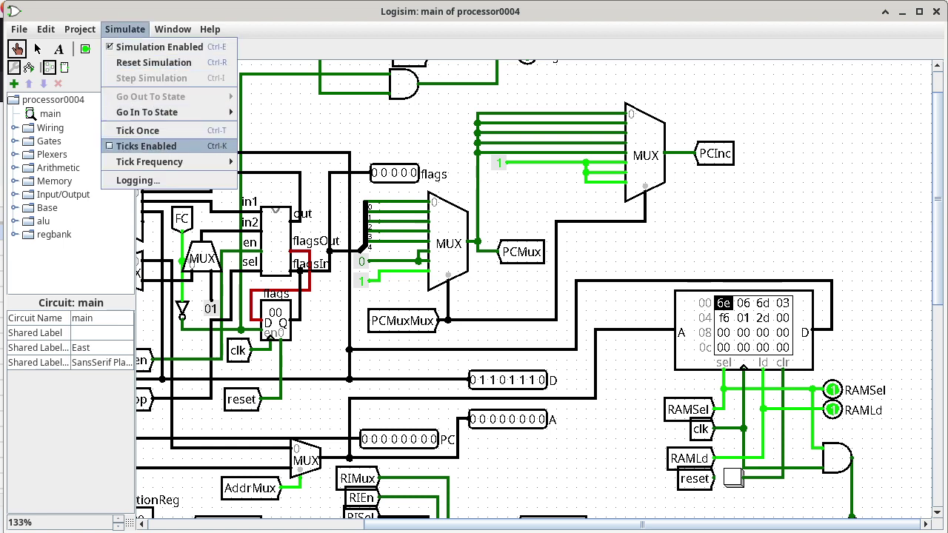
{"action": "mouse_move", "coordinate": [149, 161]}
{"action": "left_click", "coordinate": [146, 146]}
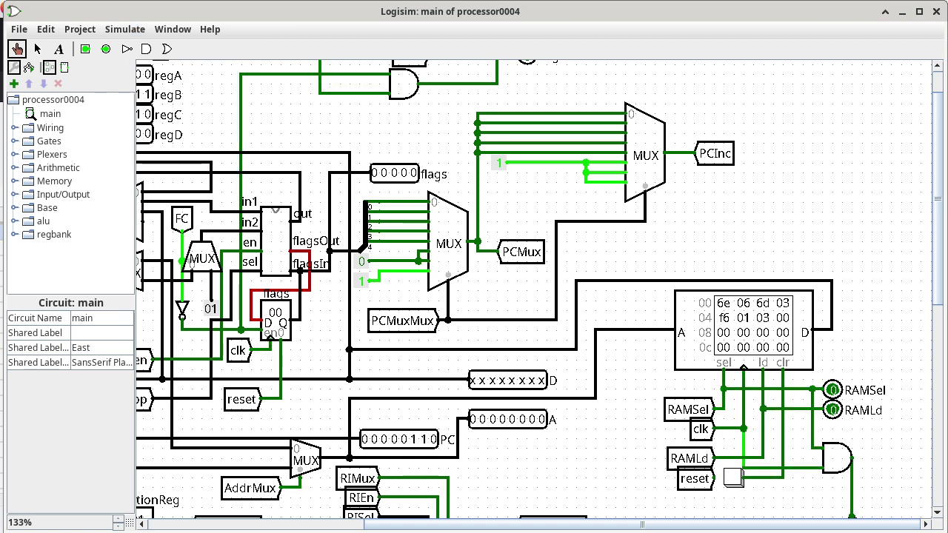
{"action": "scroll", "coordinate": [533, 289], "scroll_direction": "down", "scroll_amount": 10}
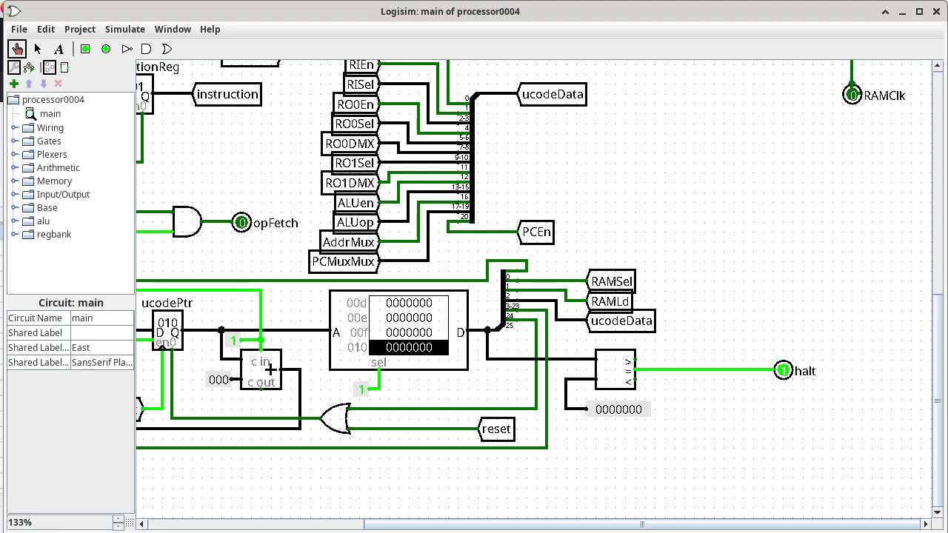
{"action": "scroll", "coordinate": [534, 289], "scroll_direction": "up", "scroll_amount": 10}
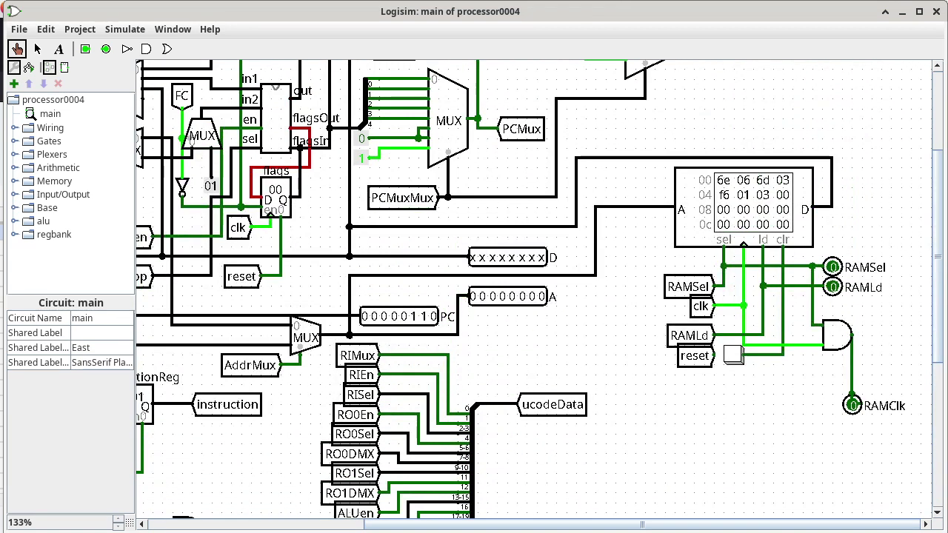
{"action": "left_click", "coordinate": [762, 195]}
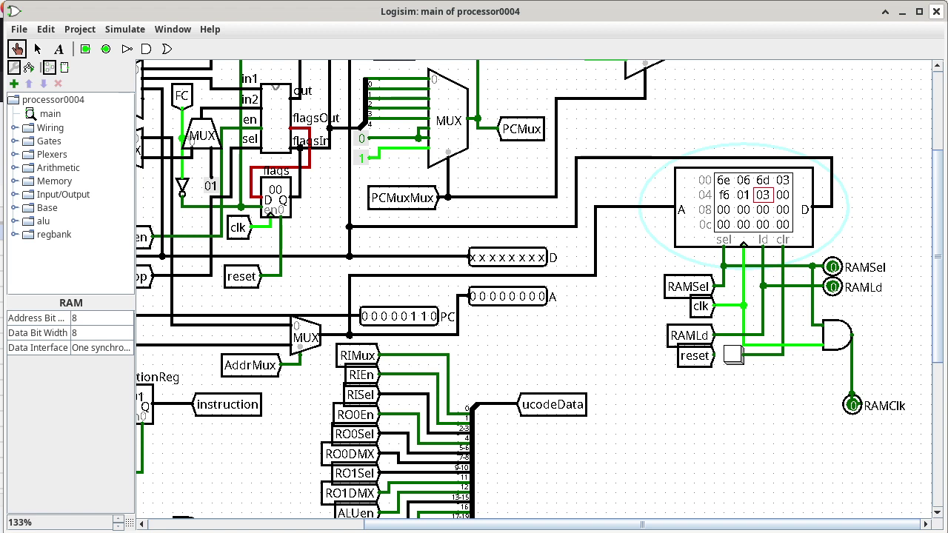
- Close Logisim and enter java -jar ~/Documents/cisp310/processor/logisim310.jar at the terminal prompt in the tmp folder
{"action": "left_click", "coordinate": [936, 11]}
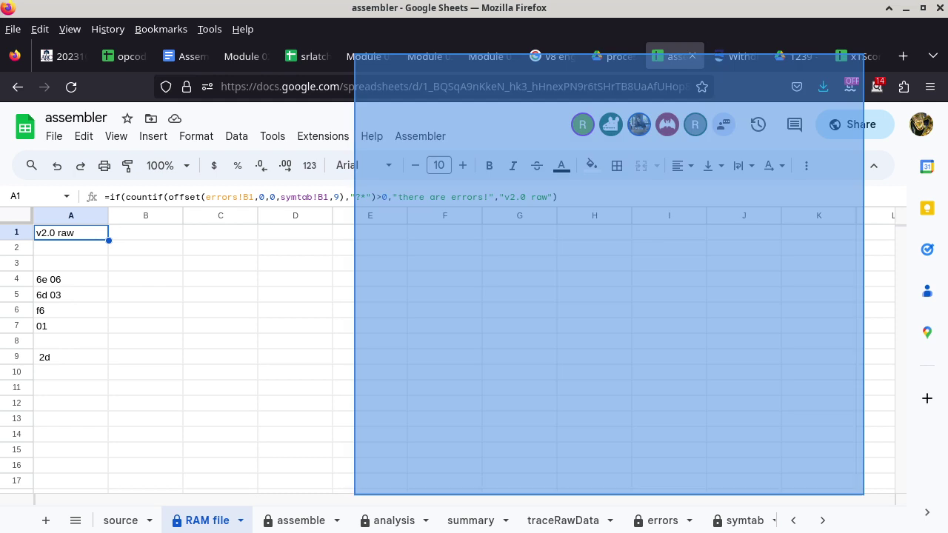
{"action": "key", "text": "alt+Tab"}
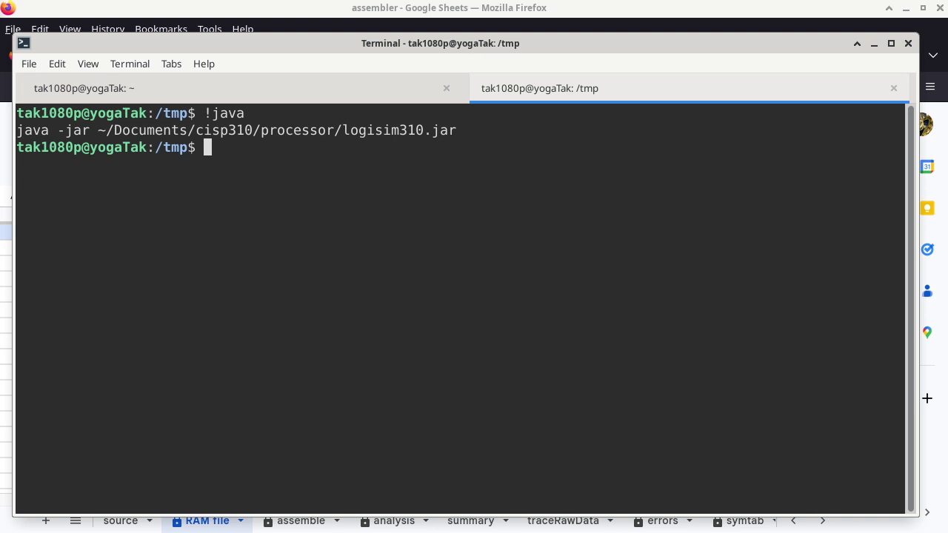
{"action": "type", "text": "java -jar ~/"}
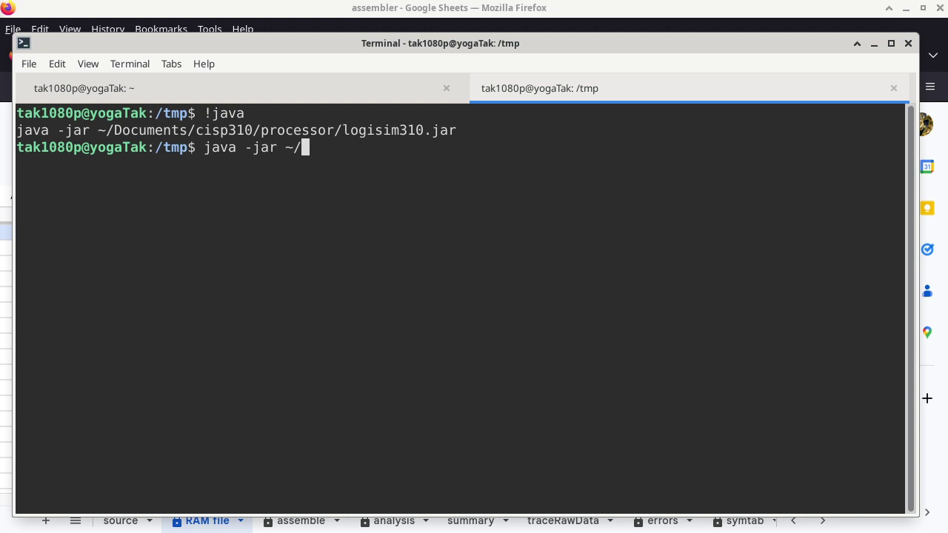
{"action": "type", "text": "Do"}
{"action": "key", "text": "Tab"}
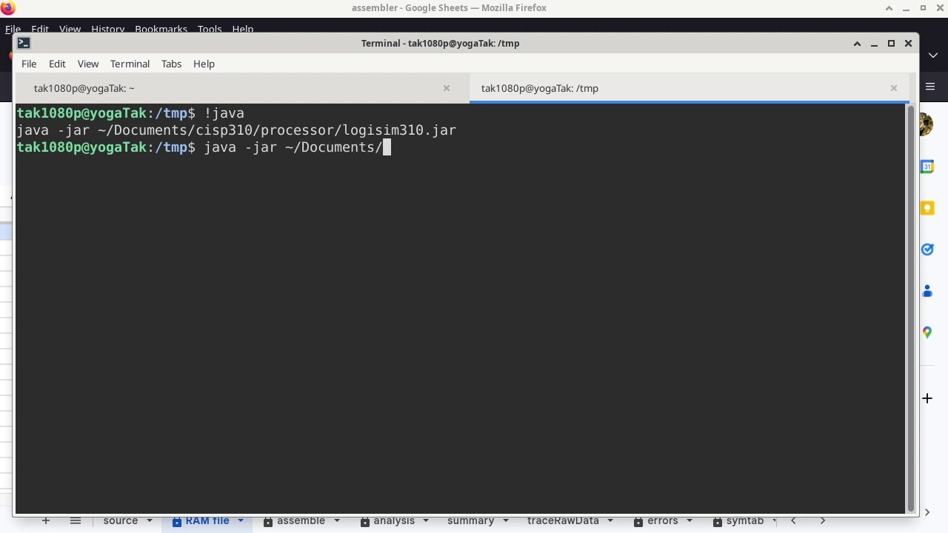
{"action": "type", "text": "cisp310/"}
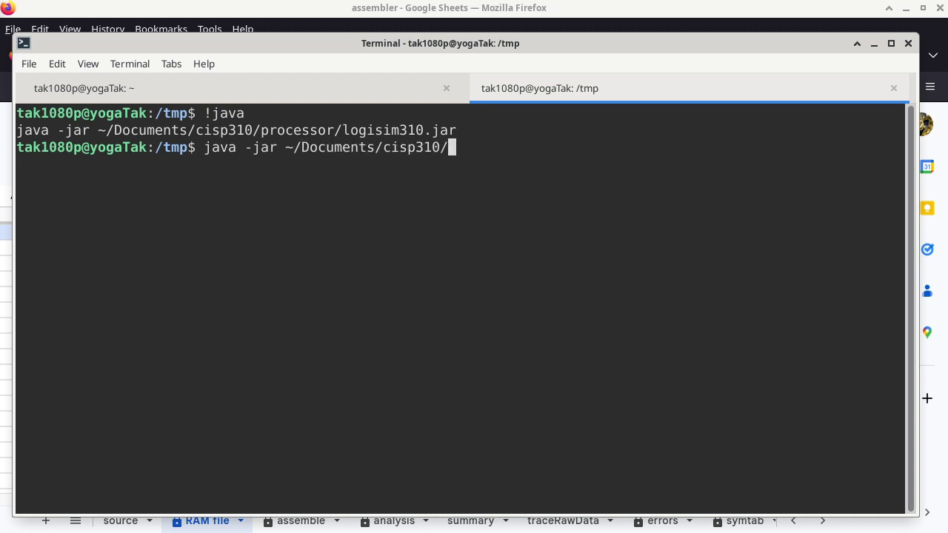
{"action": "type", "text": "pr"}
{"action": "key", "text": "Tab"}
{"action": "type", "text": "lo"}
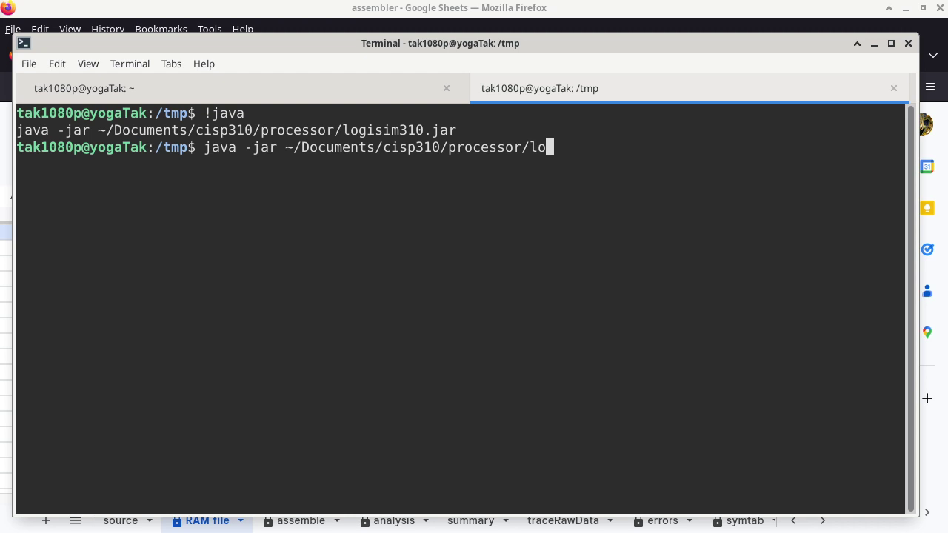
{"action": "key", "text": "Tab"}
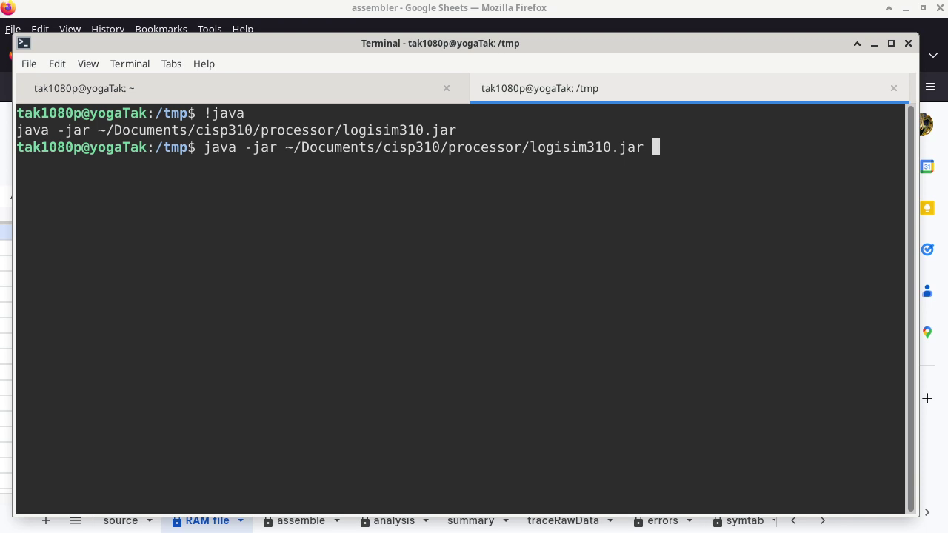
- Add the circuit ~/Documents/cisp310/processor/processor0004.circ and the option -load /tmp/st.csv to the command and run it
{"action": "type", "text": "~/Doc"}
{"action": "key", "text": "Tab"}
{"action": "type", "text": "cisp"}
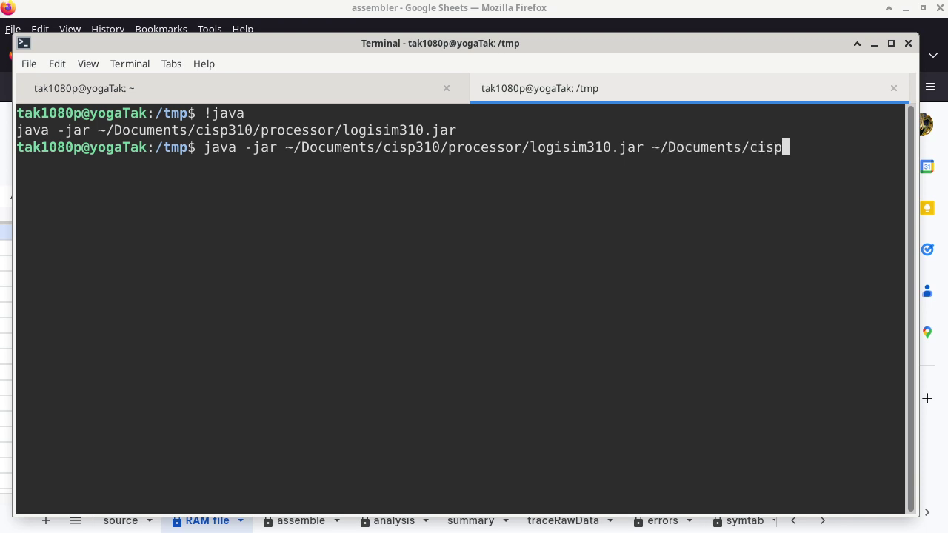
{"action": "type", "text": "3"}
{"action": "key", "text": "Tab"}
{"action": "type", "text": "pro"}
{"action": "key", "text": "Tab"}
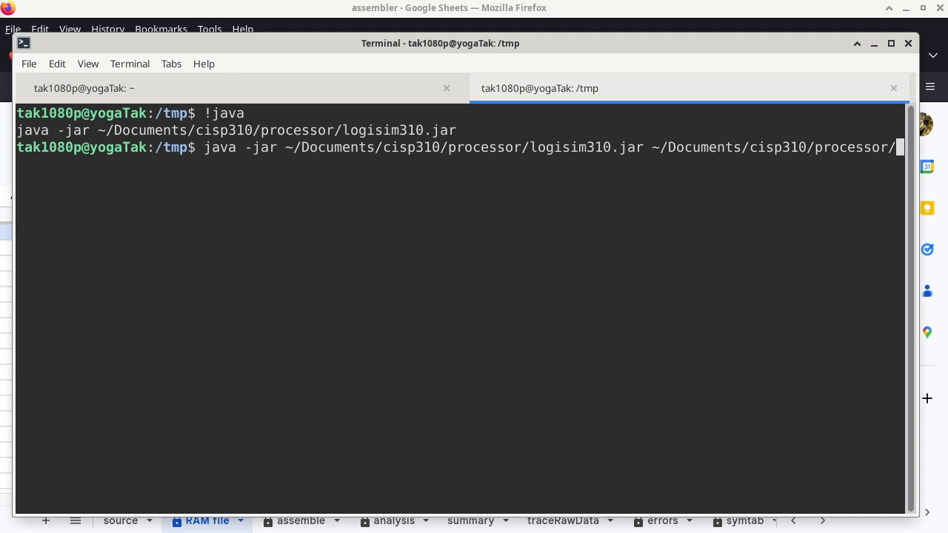
{"action": "type", "text": "pro"}
{"action": "key", "text": "Tab"}
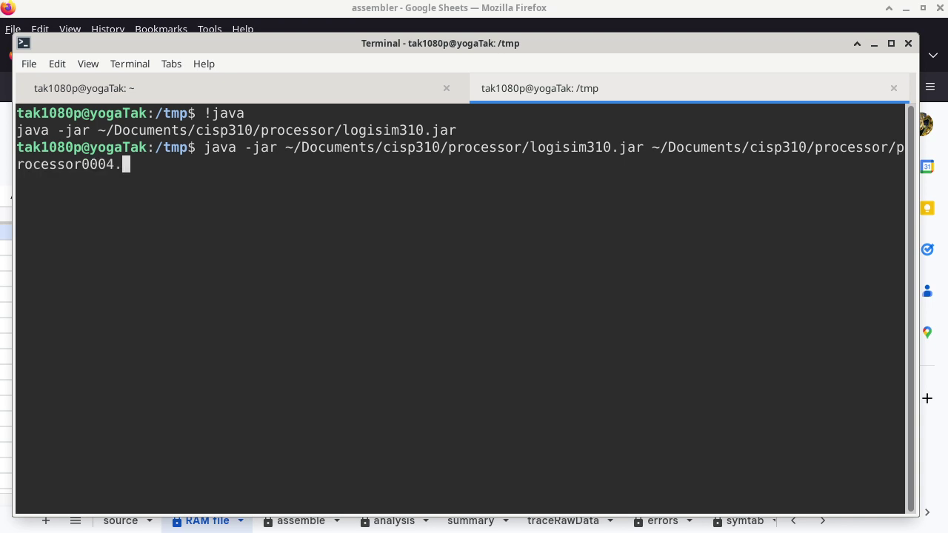
{"action": "type", "text": "circ"}
{"action": "type", "text": "-load"}
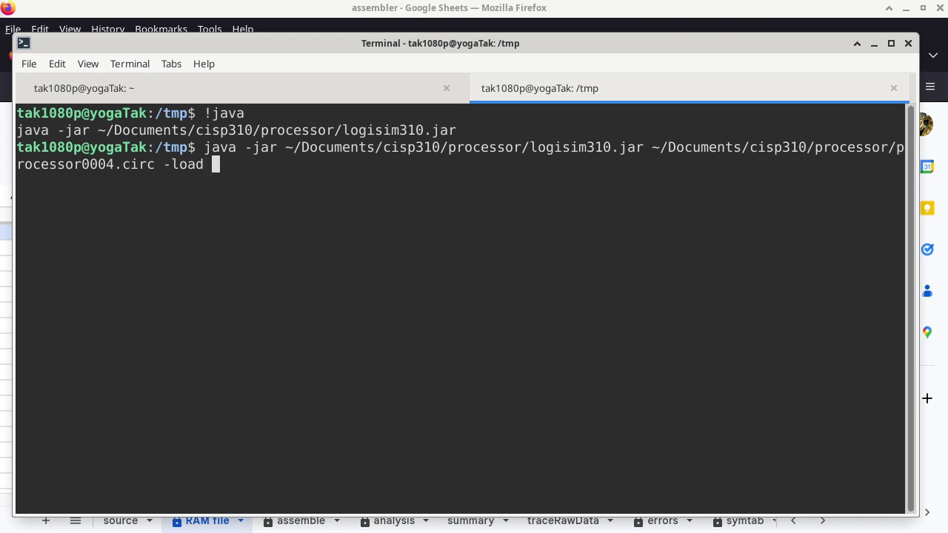
{"action": "type", "text": " /tmp/"}
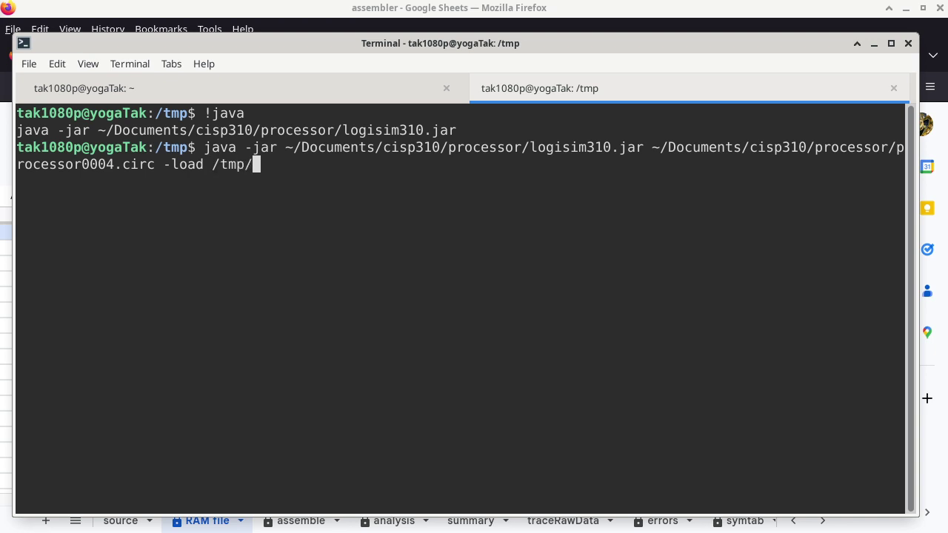
{"action": "type", "text": "st.csv"}
{"action": "key", "text": "Return"}
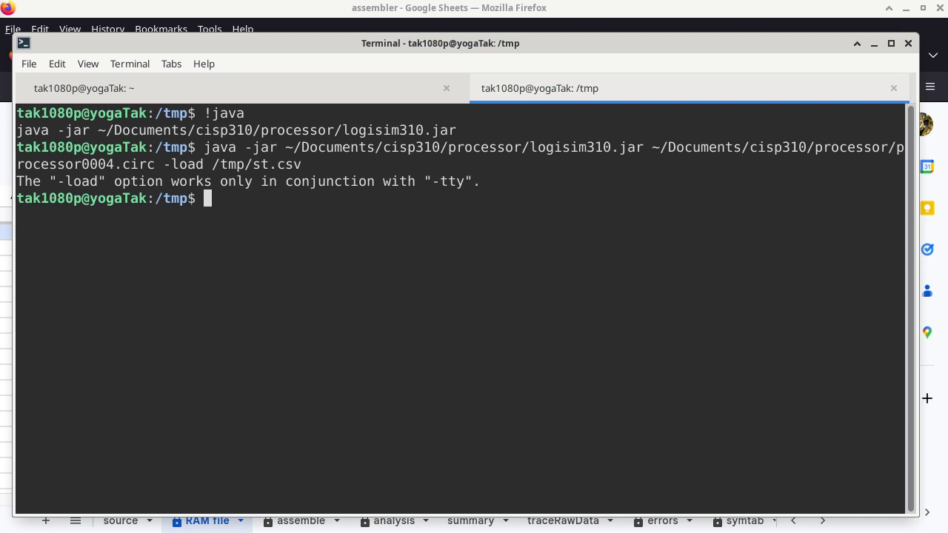
- Run the same Logisim command again with the option -tty table added
{"action": "key", "text": "Up"}
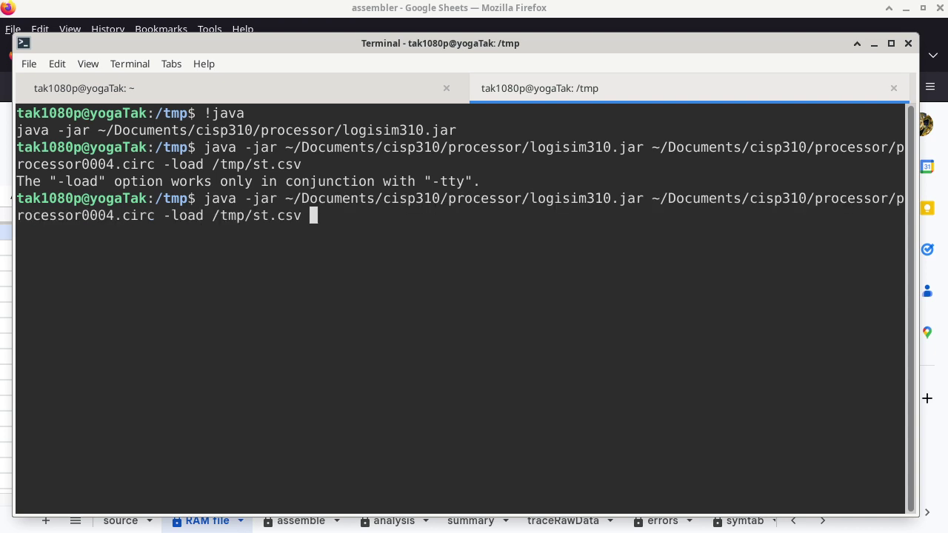
{"action": "type", "text": "-tty table"}
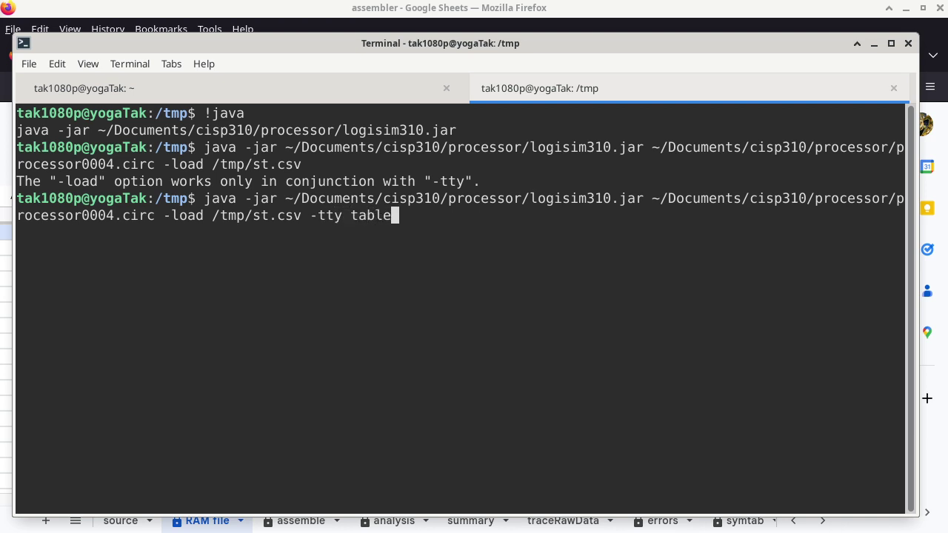
{"action": "key", "text": "Return"}
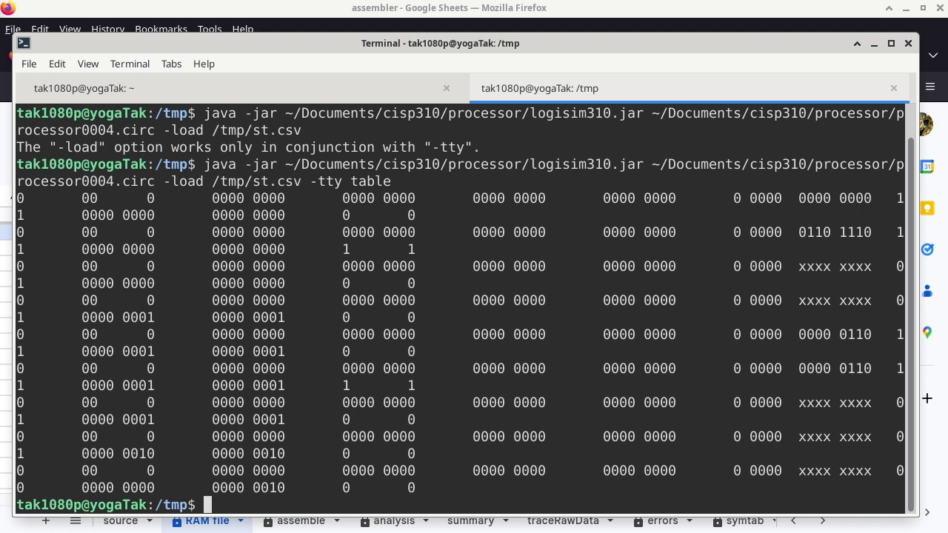
- Repeat the table-mode simulation with its output redirected to /tmp/st.tsv
{"action": "key", "text": "Up"}
{"action": "type", "text": ">"}
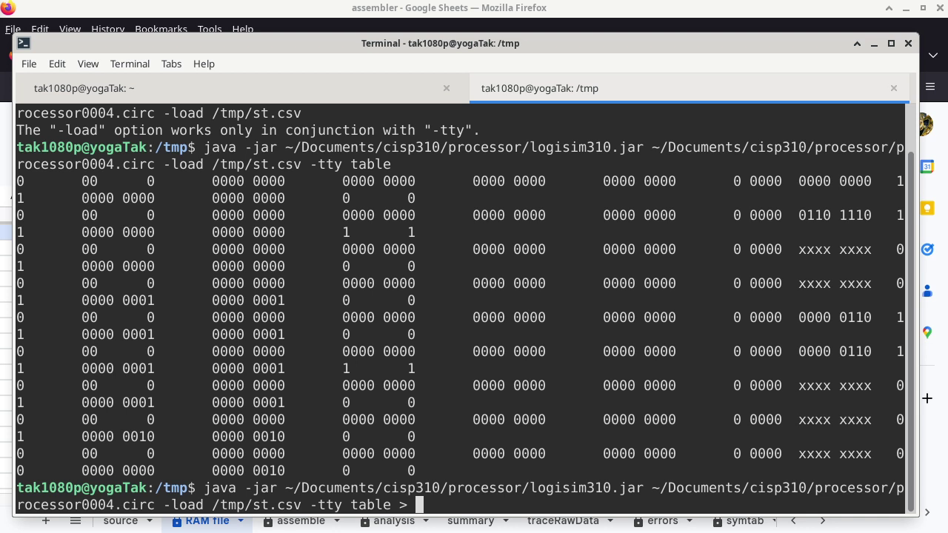
{"action": "type", "text": "/tmp/st"}
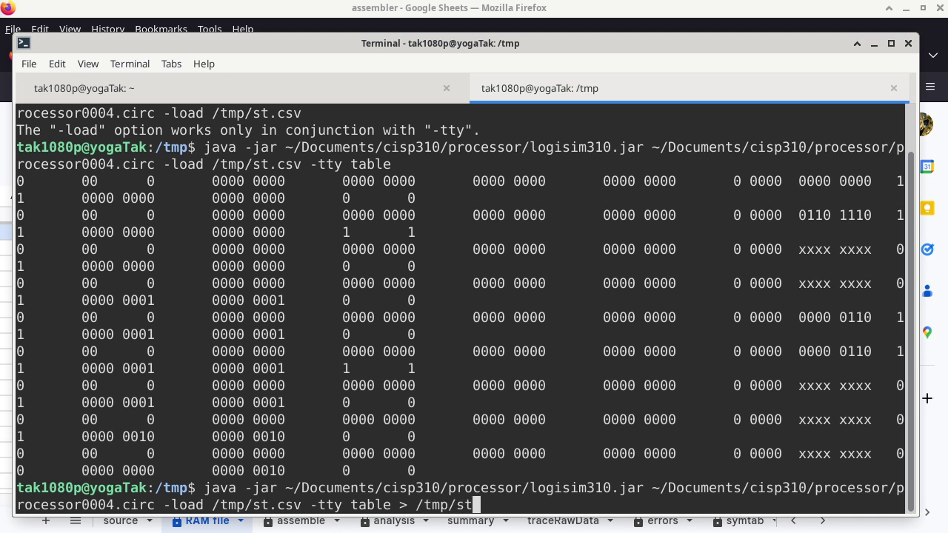
{"action": "type", "text": ".tsv"}
{"action": "key", "text": "Return"}
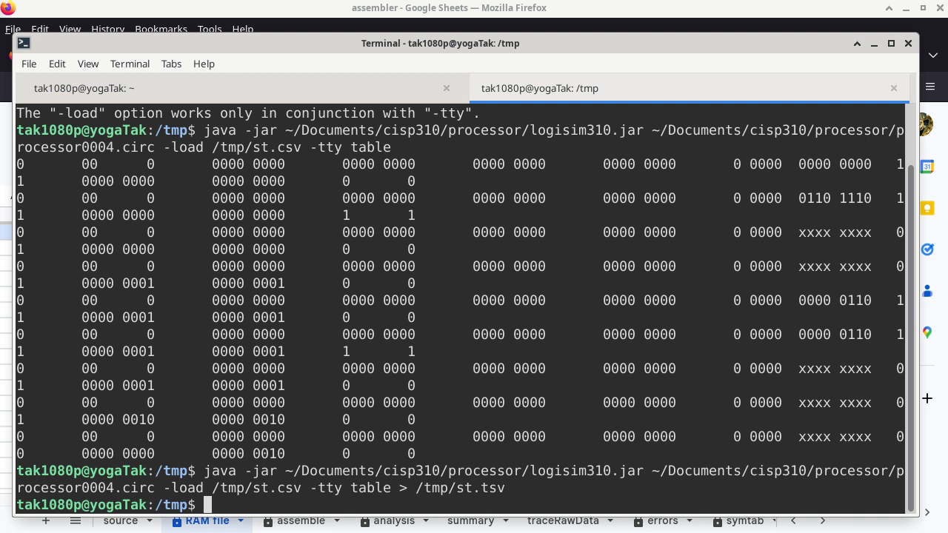
- Open /tmp/st.tsv in nvim to examine the recorded simulation table, and quit the editor
{"action": "type", "text": "nvim /et"}
{"action": "key", "text": "BackSpace"}
{"action": "key", "text": "BackSpace"}
{"action": "type", "text": "tmce"}
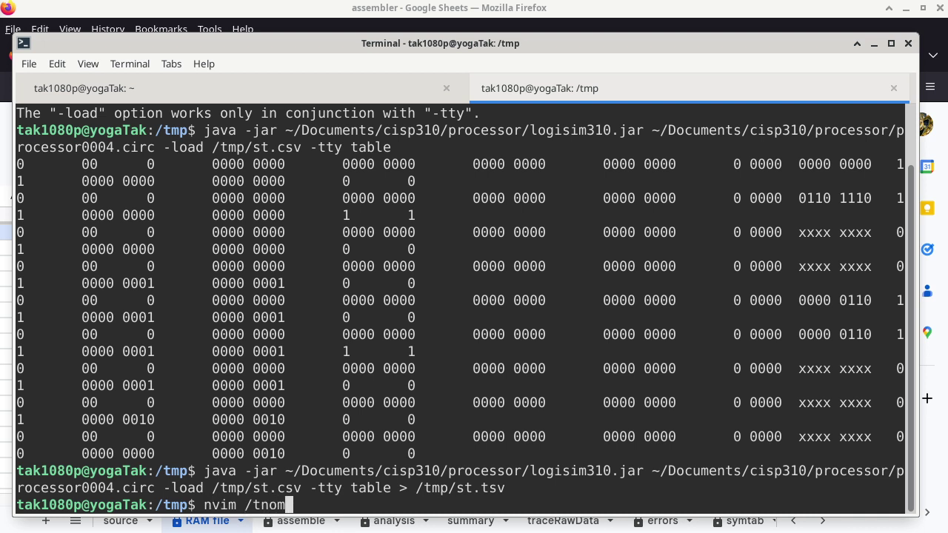
{"action": "key", "text": "BackSpace"}
{"action": "key", "text": "BackSpace"}
{"action": "type", "text": "p/st.tsv"}
{"action": "key", "text": "Return"}
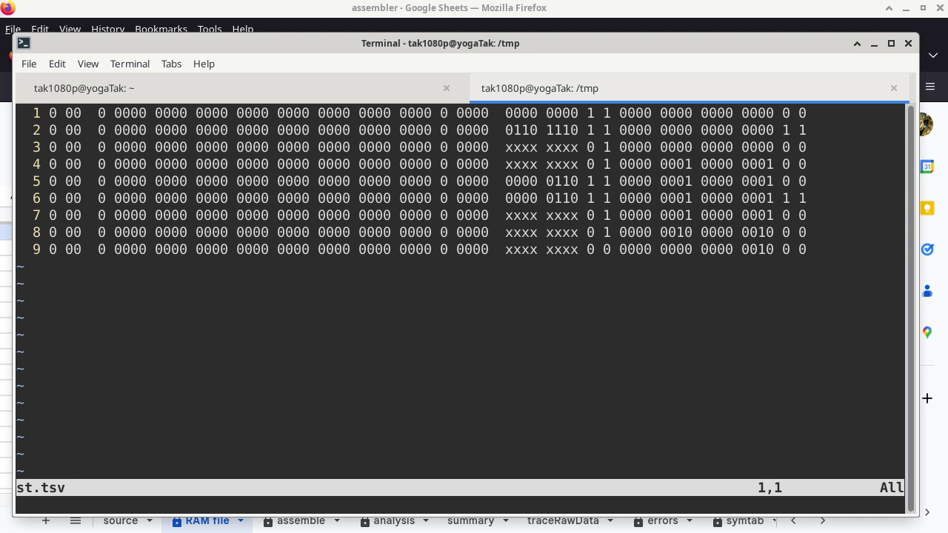
{"action": "type", "text": ":q"}
{"action": "key", "text": "Return"}
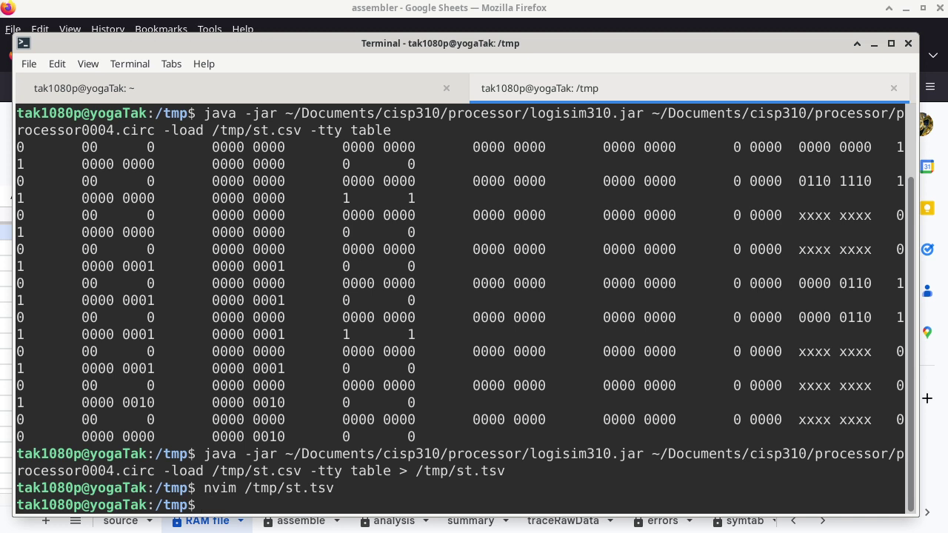
- Switch to the assembler spreadsheet in Firefox and replace the comment in cell A2 of the source sheet with nop
{"action": "key", "text": "alt+Tab"}
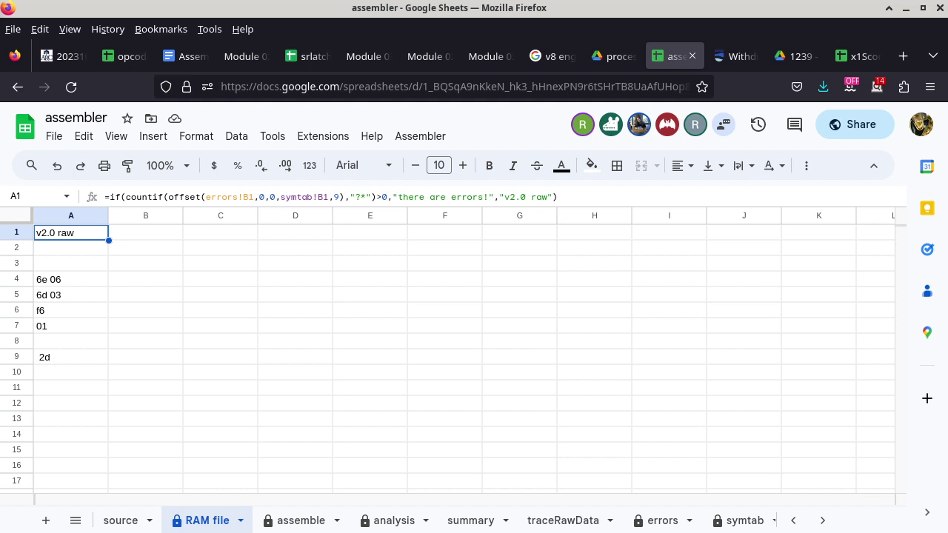
{"action": "left_click", "coordinate": [120, 521]}
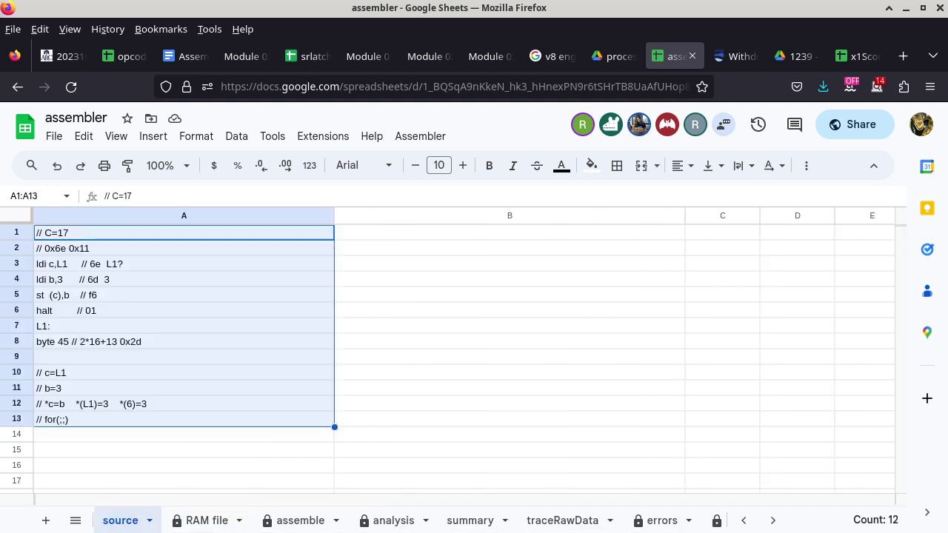
{"action": "key", "text": "Down"}
{"action": "type", "text": "nop"}
{"action": "key", "text": "Return"}
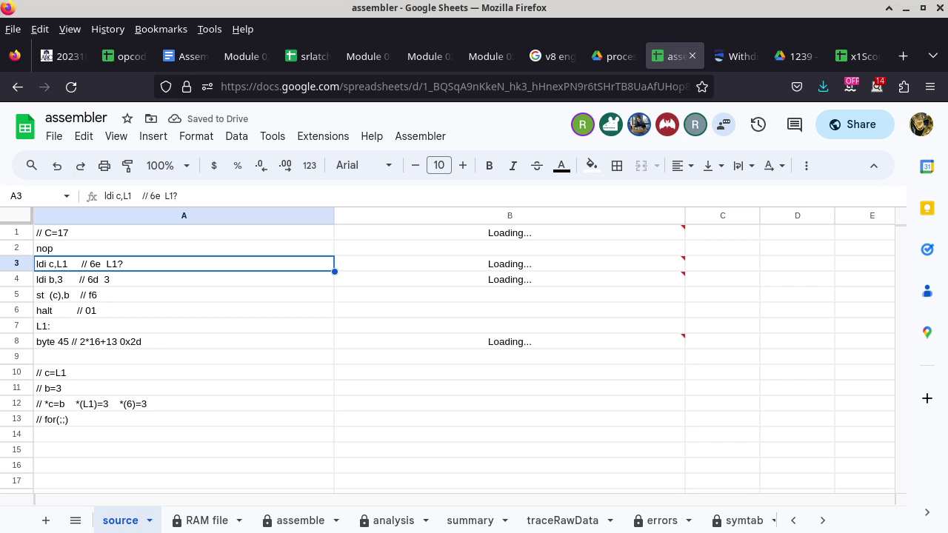
- Download the RAM file sheet as comma separated values, replacing the existing st.csv in the tmp folder
{"action": "key", "text": "ctrl+shift+Page_Down"}
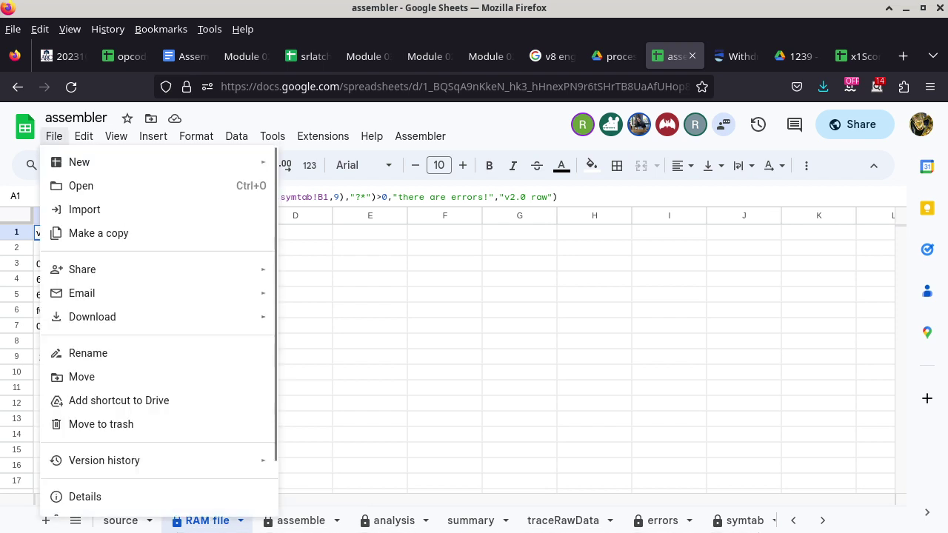
{"action": "left_click", "coordinate": [54, 136]}
{"action": "mouse_move", "coordinate": [92, 317]}
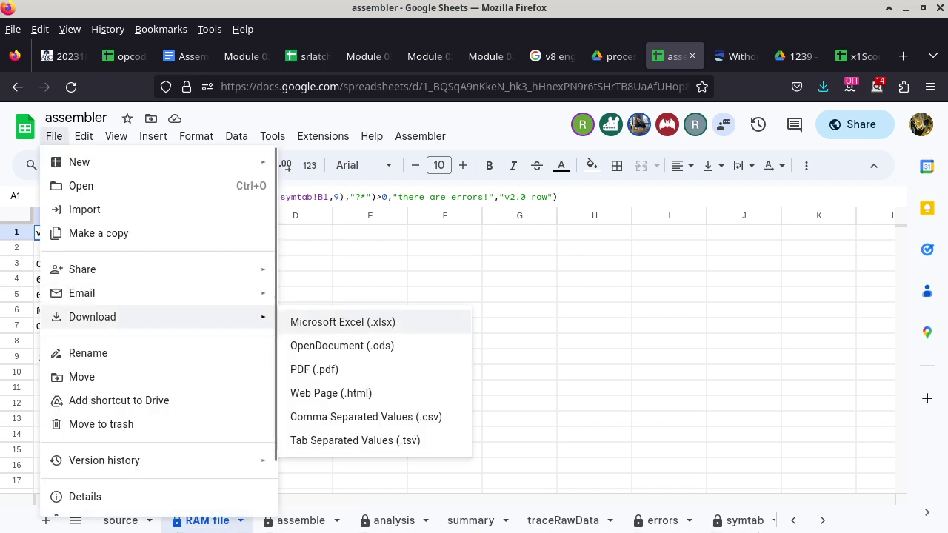
{"action": "key", "text": "Down"}
{"action": "key", "text": "Down"}
{"action": "key", "text": "Down"}
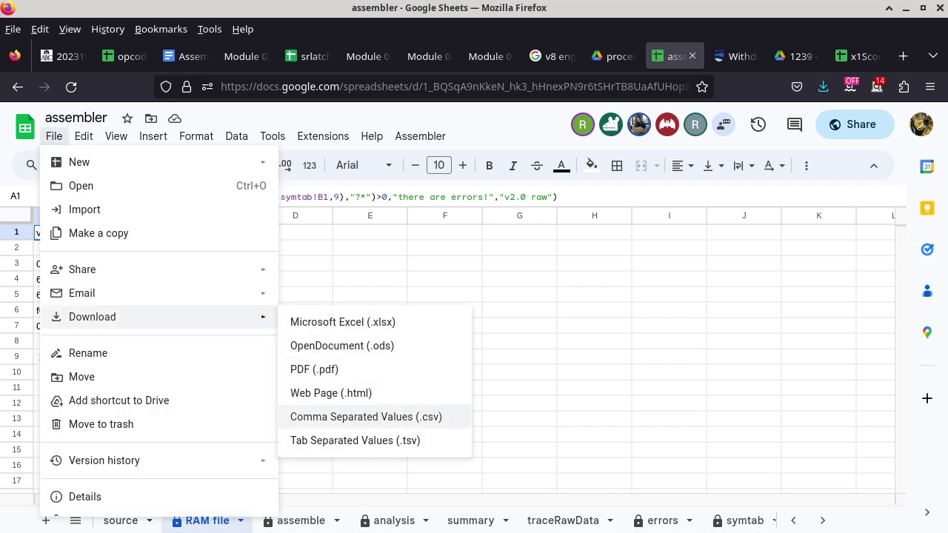
{"action": "key", "text": "Return"}
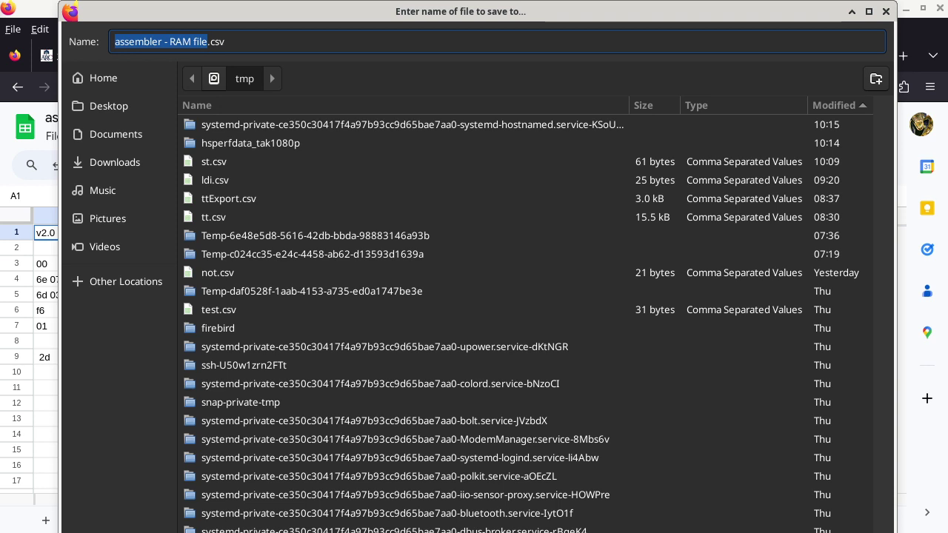
{"action": "type", "text": "st"}
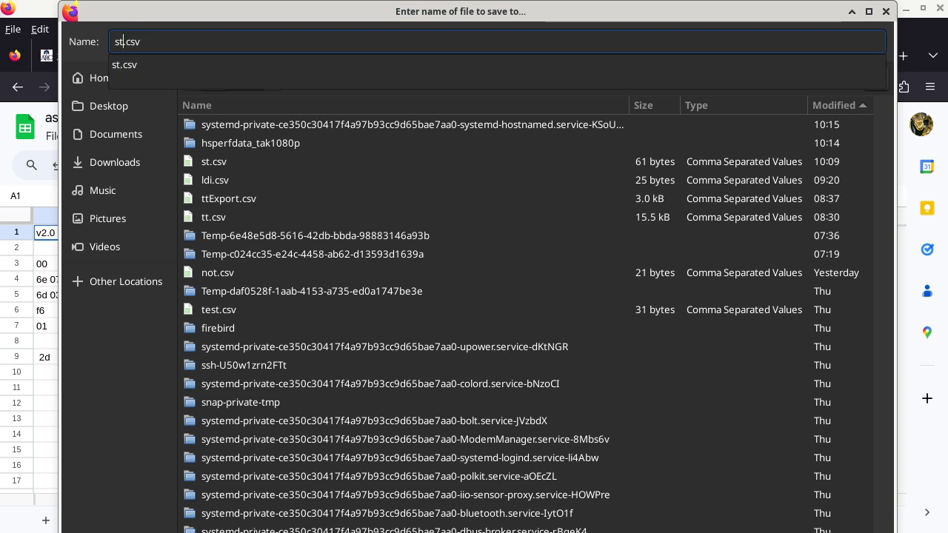
{"action": "key", "text": "Return"}
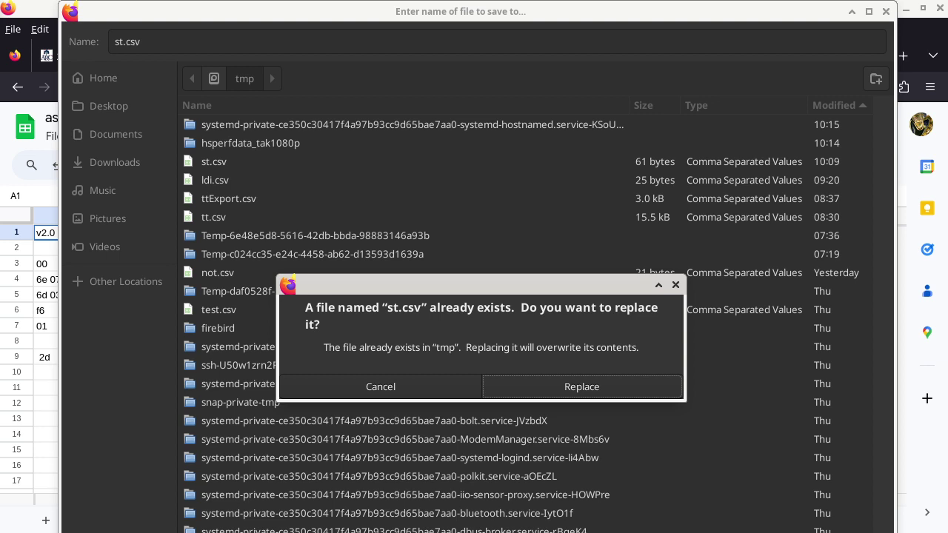
{"action": "key", "text": "Return"}
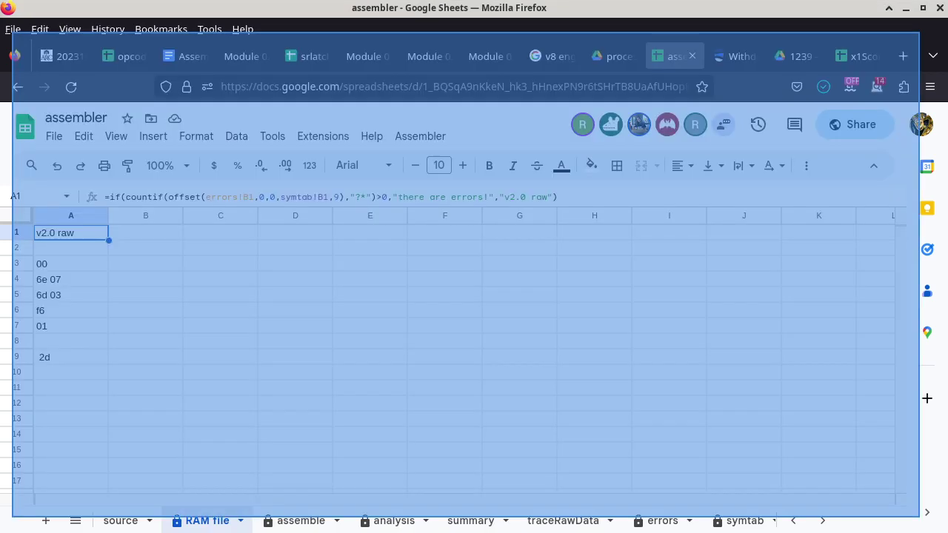
- Switch to the terminal and rerun the table-mode simulation that writes its output to /tmp/st.tsv
{"action": "key", "text": "alt+Tab"}
{"action": "key", "text": "Up"}
{"action": "key", "text": "Up"}
{"action": "key", "text": "Return"}
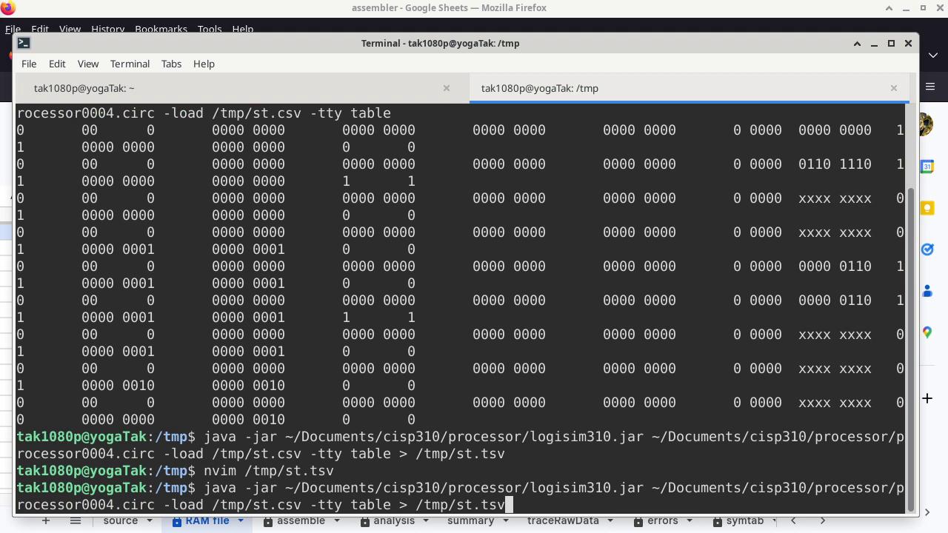
- Reopen /tmp/st.tsv in nvim and examine the program's trace through to line 27
{"action": "key", "text": "Up"}
{"action": "key", "text": "Up"}
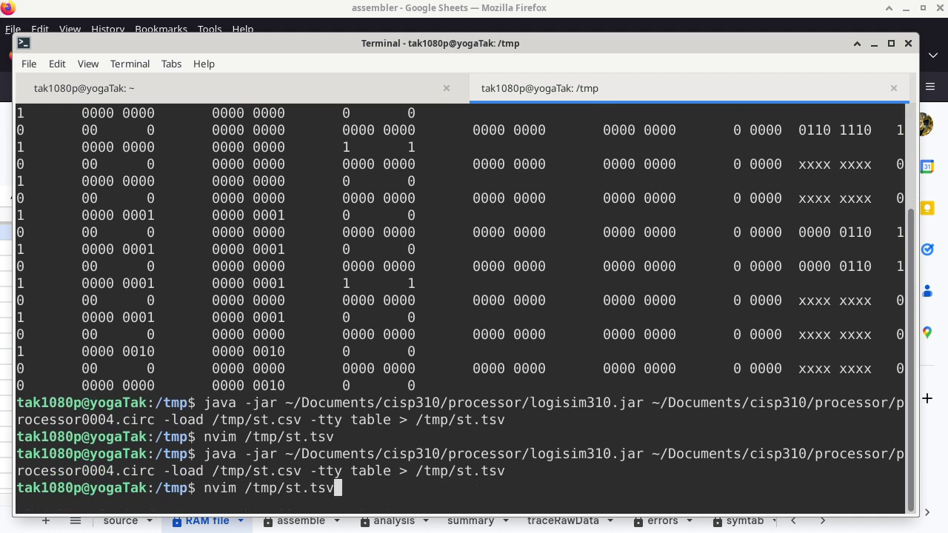
{"action": "key", "text": "Return"}
{"action": "key", "text": "j"}
{"action": "key", "text": "j"}
{"action": "key", "text": "j"}
{"action": "key", "text": "j"}
{"action": "key", "text": "j"}
{"action": "key", "text": "j"}
{"action": "key", "text": "j"}
{"action": "key", "text": "j"}
{"action": "key", "text": "j"}
{"action": "key", "text": "j"}
{"action": "key", "text": "j"}
{"action": "key", "text": "j"}
{"action": "key", "text": "j"}
{"action": "key", "text": "j"}
{"action": "key", "text": "j"}
{"action": "key", "text": "j"}
{"action": "key", "text": "j"}
{"action": "key", "text": "j"}
{"action": "key", "text": "j"}
{"action": "key", "text": "j"}
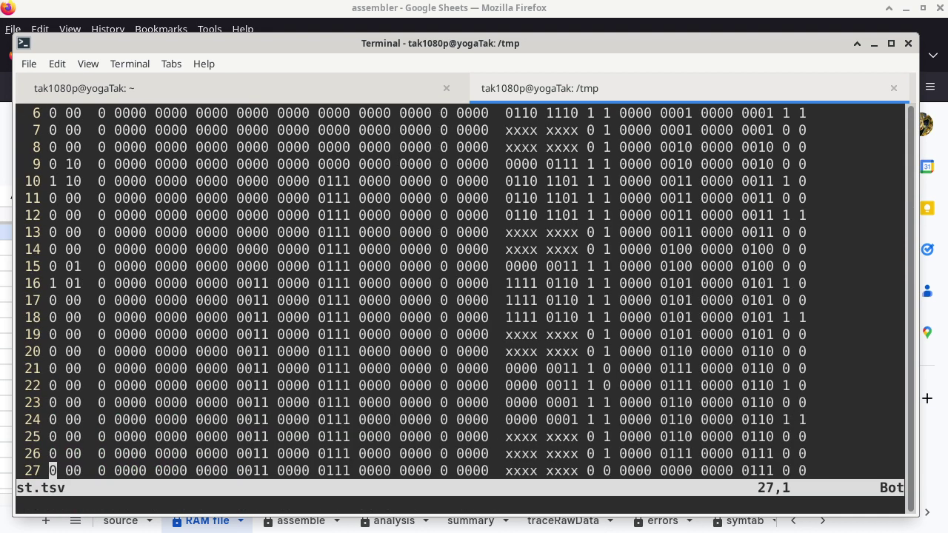
- Leave nvim for the assembler spreadsheet in Firefox and upload st.tsv from the tmp folder as an import on the traceRawData sheet
{"action": "type", "text": ":q"}
{"action": "key", "text": "Return"}
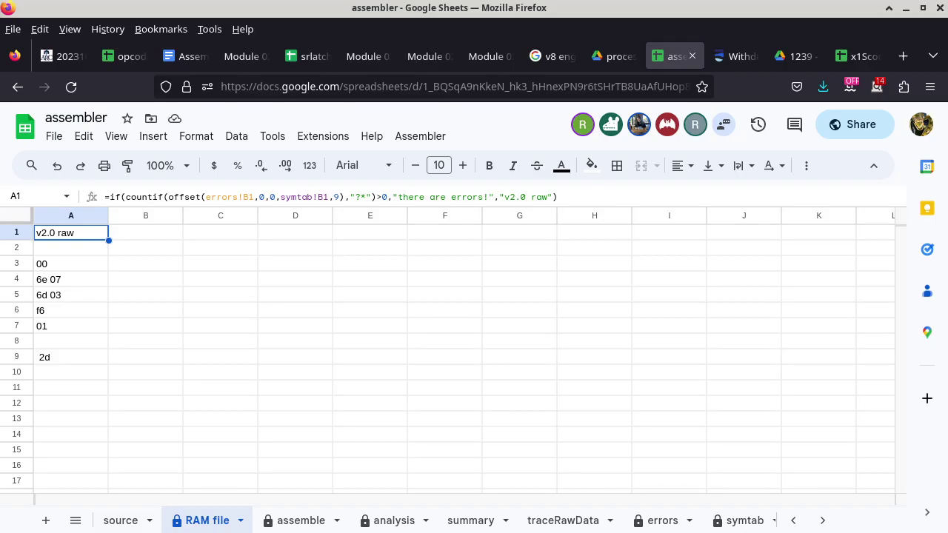
{"action": "left_click", "coordinate": [563, 521]}
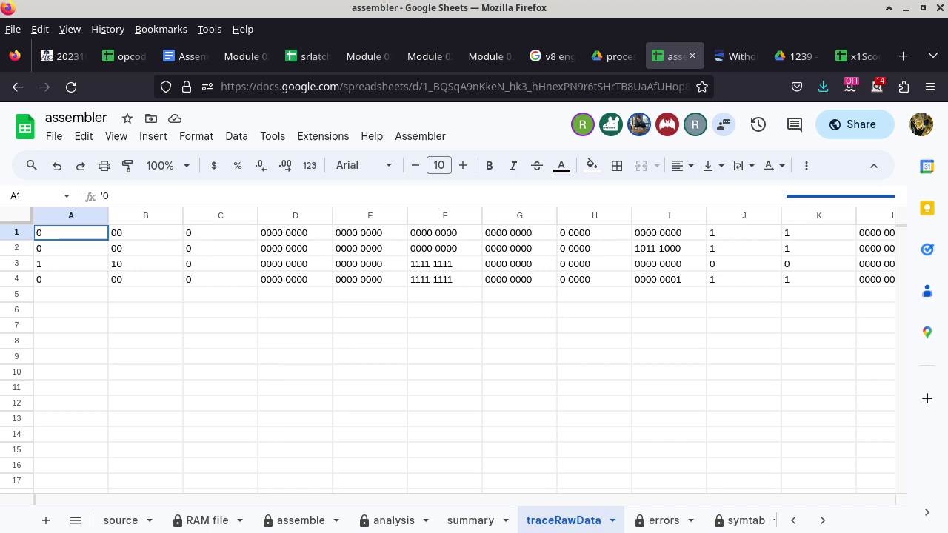
{"action": "left_click", "coordinate": [54, 136]}
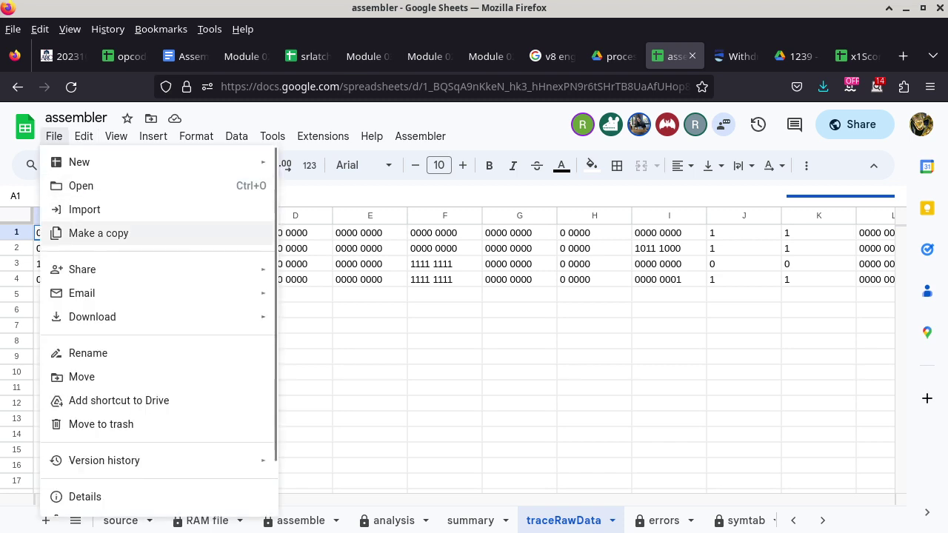
{"action": "left_click", "coordinate": [84, 210]}
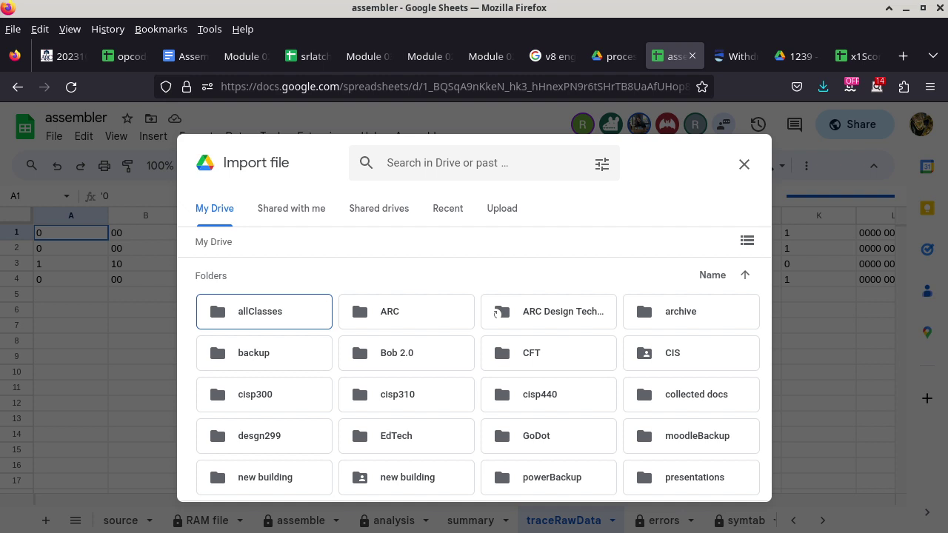
{"action": "left_click", "coordinate": [503, 208]}
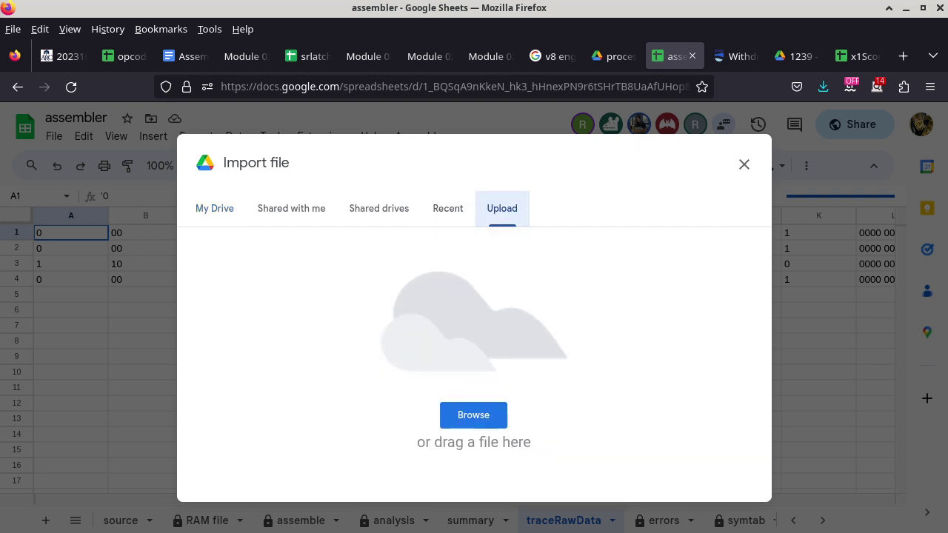
{"action": "left_click", "coordinate": [474, 415]}
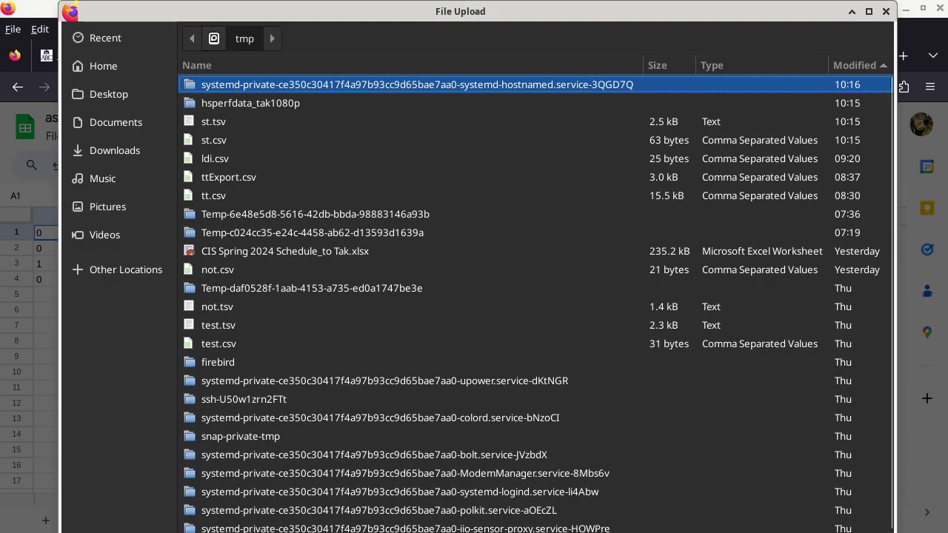
{"action": "left_click", "coordinate": [213, 121]}
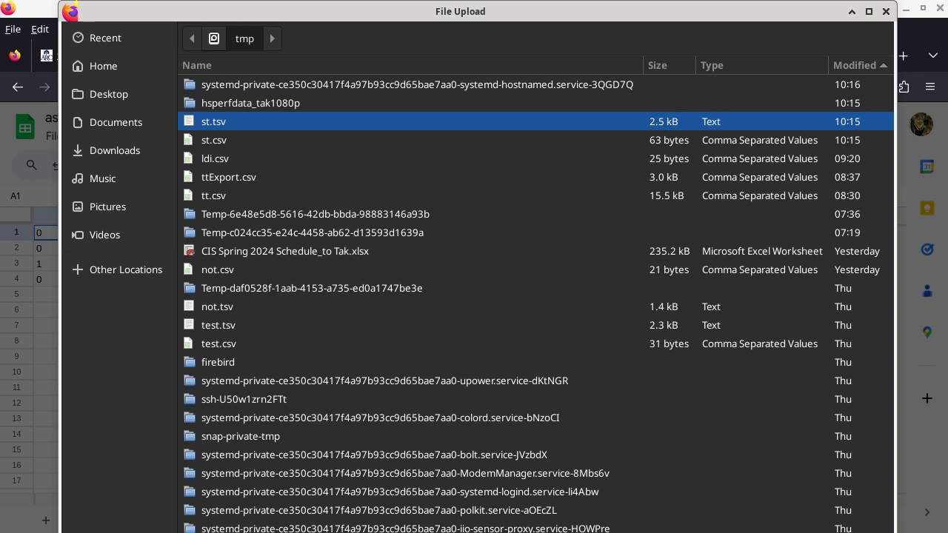
{"action": "key", "text": "Return"}
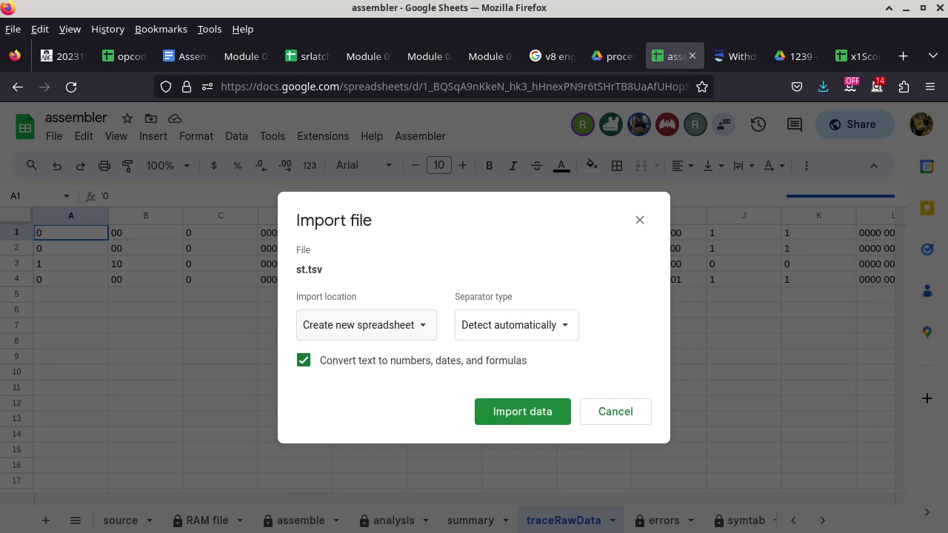
- Import st.tsv by replacing the current sheet, with Tab as the separator and text conversion to numbers, dates and formulas turned off
{"action": "left_click", "coordinate": [366, 324]}
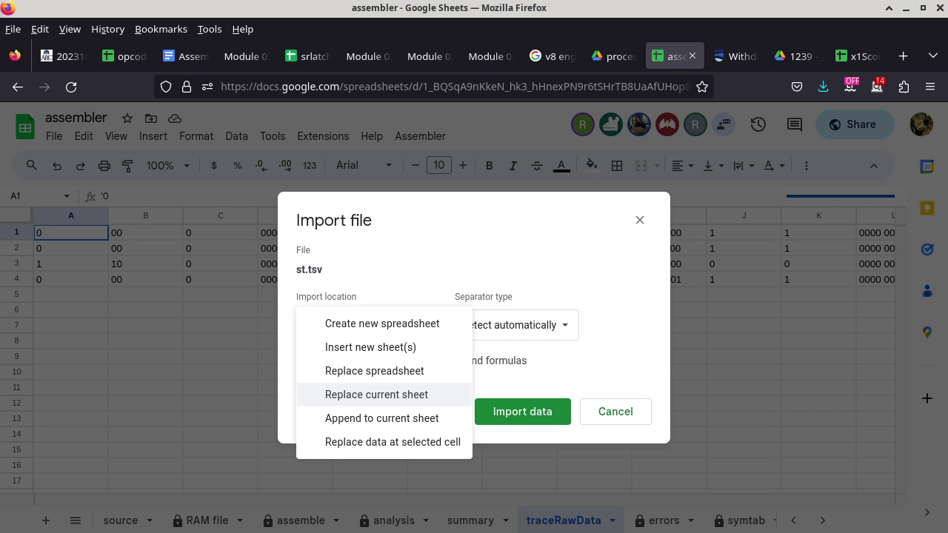
{"action": "key", "text": "Return"}
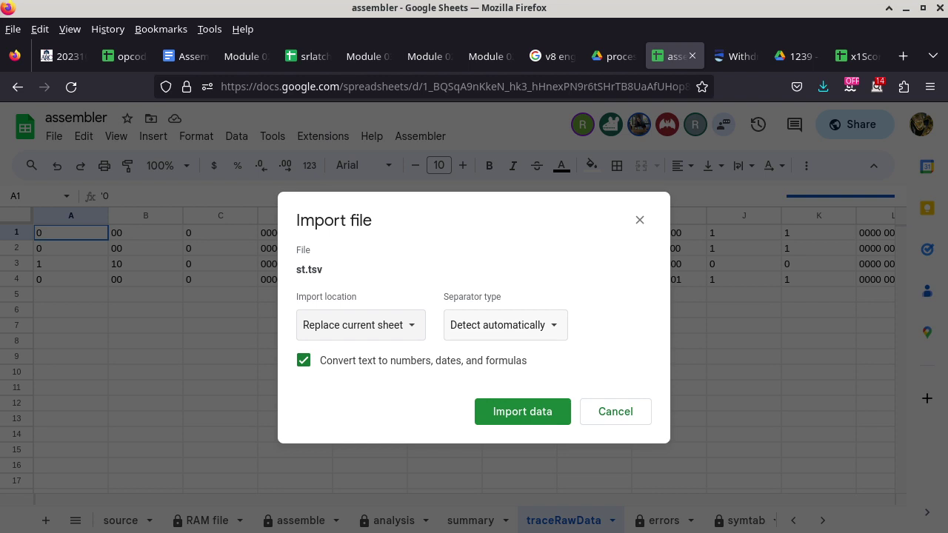
{"action": "key", "text": "Return"}
{"action": "key", "text": "Down"}
{"action": "key", "text": "Return"}
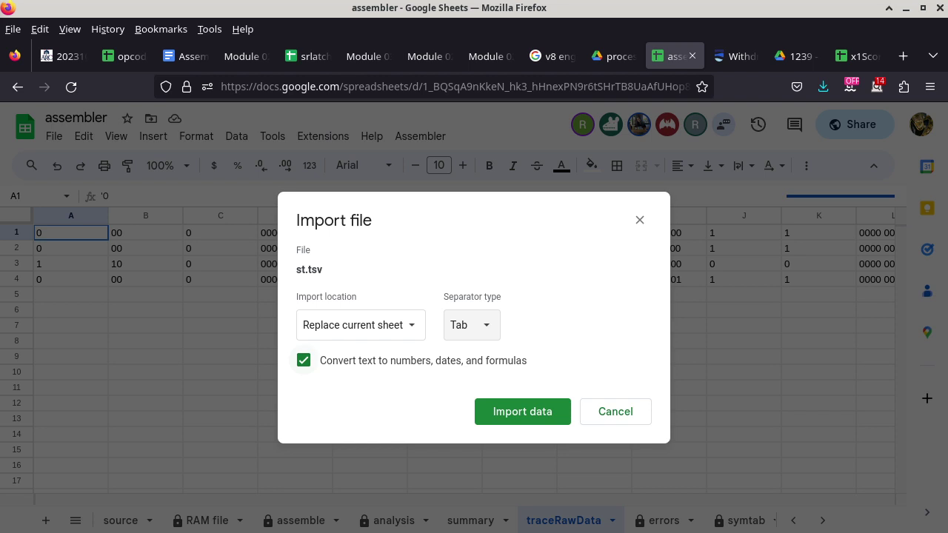
{"action": "key", "text": "Tab"}
{"action": "key", "text": "space"}
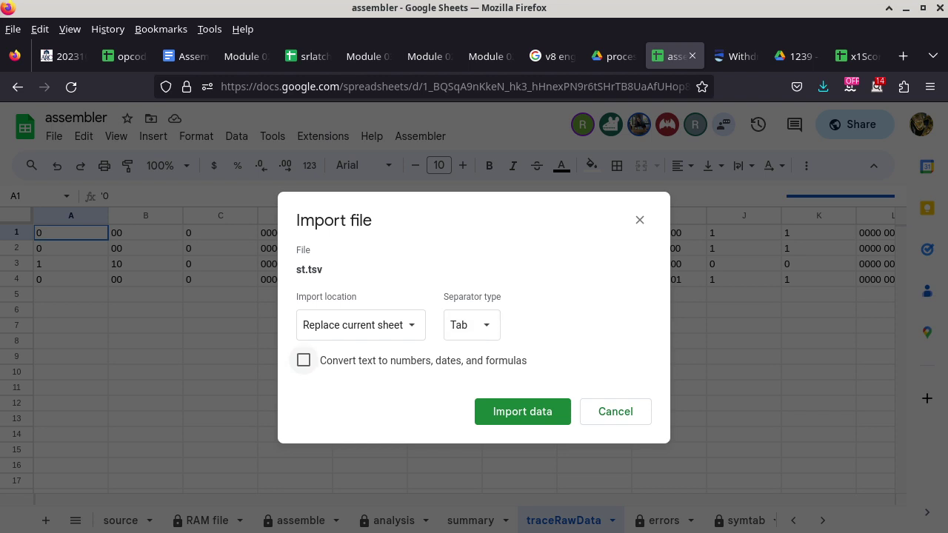
{"action": "key", "text": "Tab"}
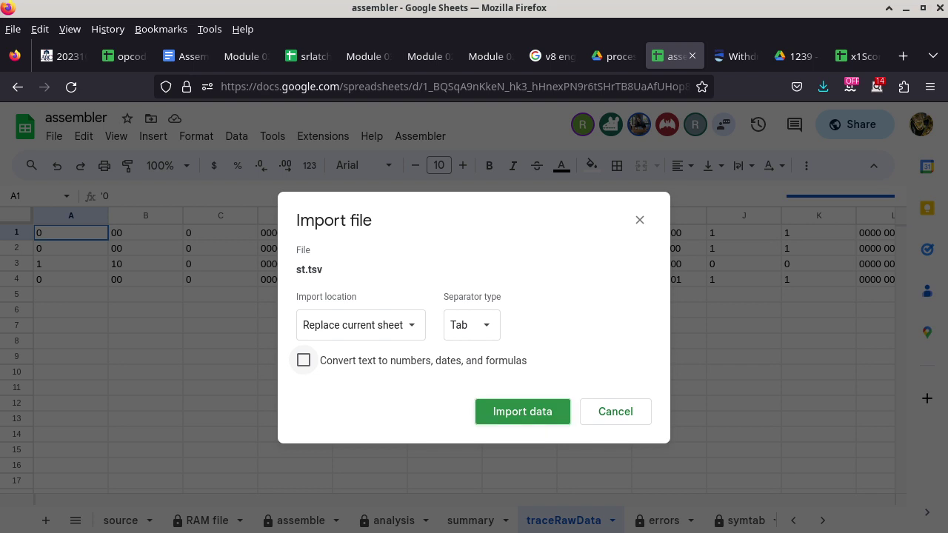
{"action": "key", "text": "Return"}
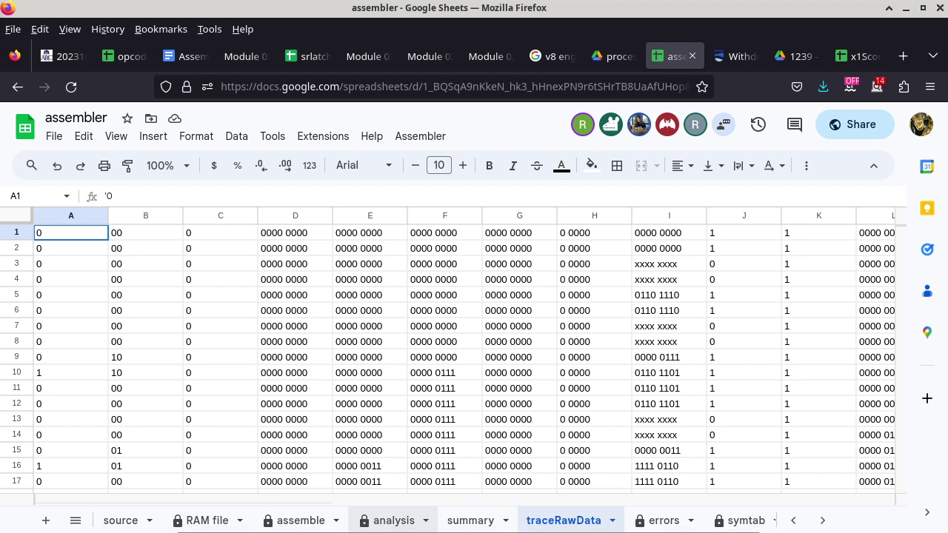
- Open the analysis sheet and examine its execution addresses and matching source code, starting with the nop in row 3
{"action": "left_click", "coordinate": [393, 520]}
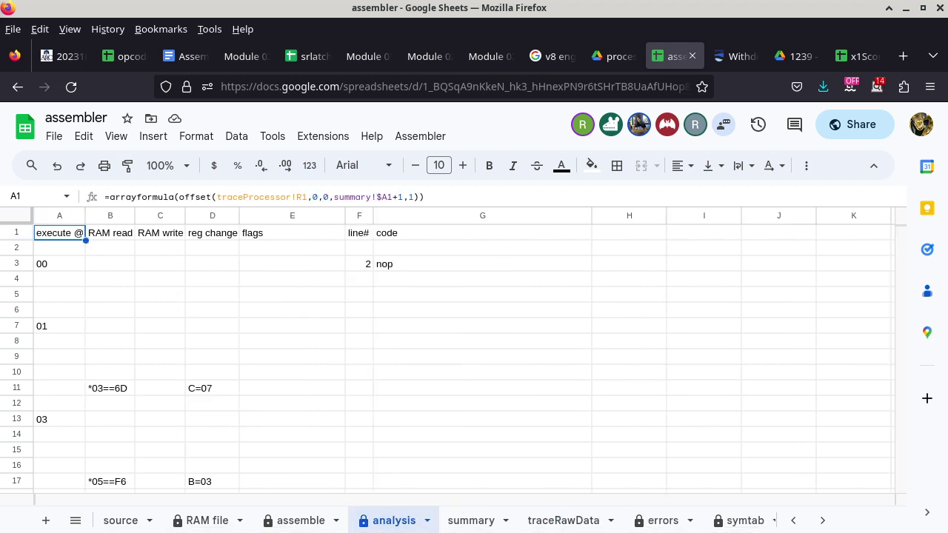
{"action": "left_click", "coordinate": [59, 263]}
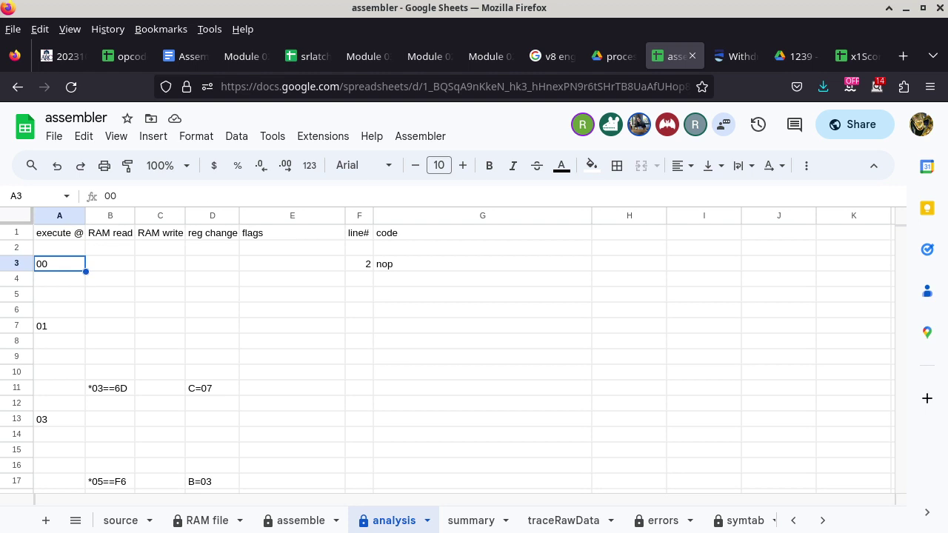
{"action": "left_click", "coordinate": [482, 264]}
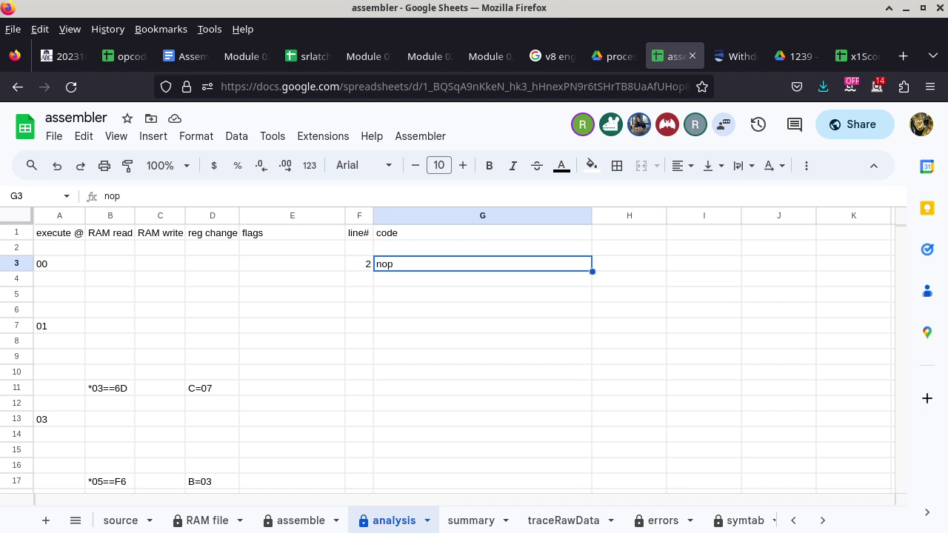
{"action": "left_click", "coordinate": [60, 326]}
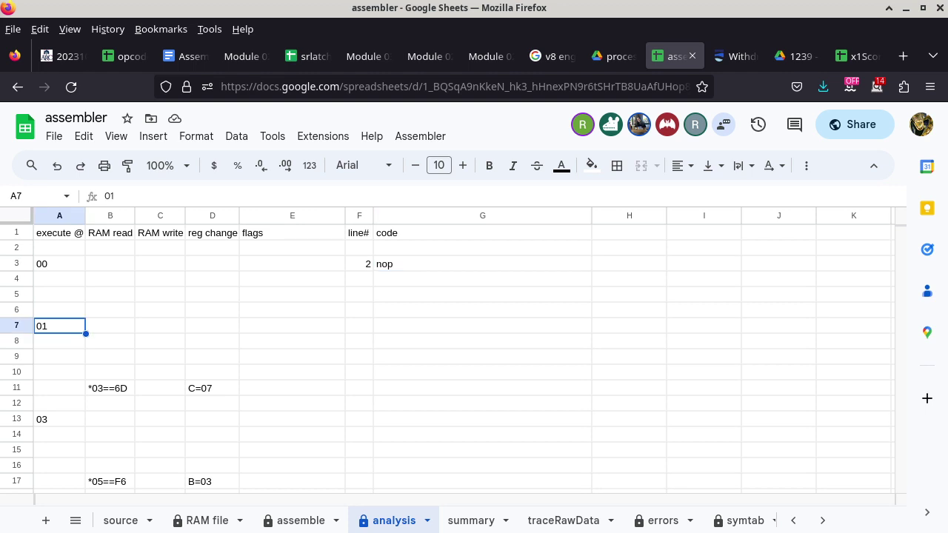
{"action": "scroll", "coordinate": [460, 356], "scroll_direction": "down", "scroll_amount": 4}
{"action": "scroll", "coordinate": [459, 355], "scroll_direction": "down", "scroll_amount": 4}
{"action": "scroll", "coordinate": [460, 356], "scroll_direction": "right", "scroll_amount": 2}
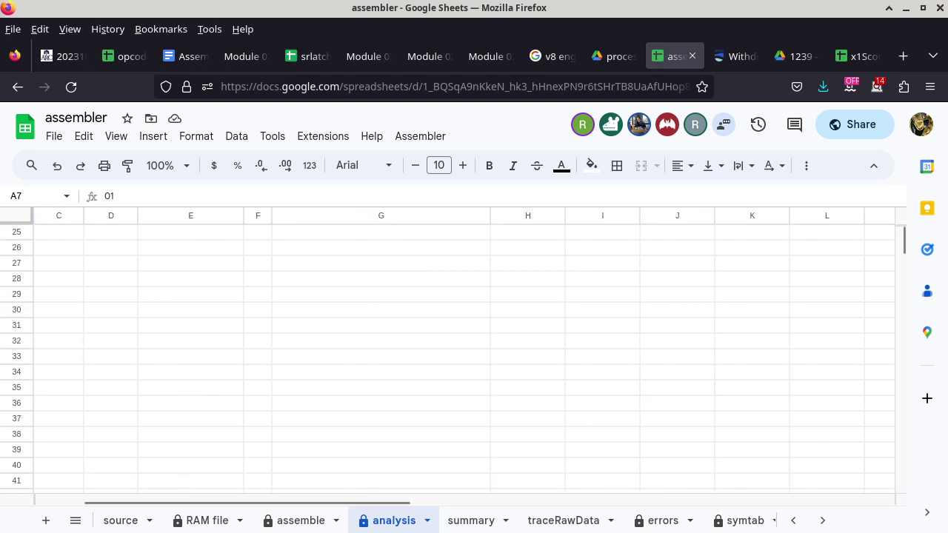
{"action": "scroll", "coordinate": [459, 356], "scroll_direction": "up", "scroll_amount": 8}
{"action": "scroll", "coordinate": [459, 355], "scroll_direction": "left", "scroll_amount": 2}
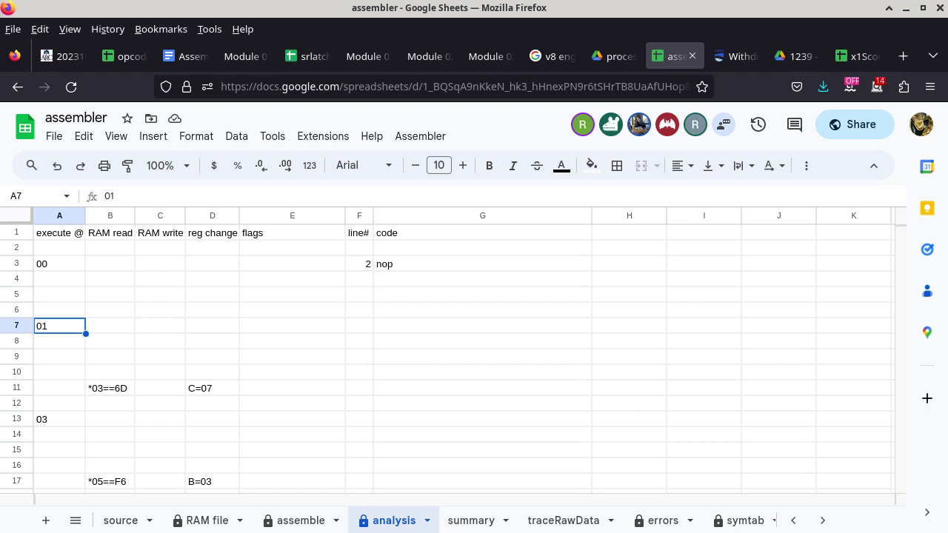
- Examine the register changes in D11 and D17 and the RAM write in C23 of the analysis sheet
{"action": "left_click", "coordinate": [212, 388]}
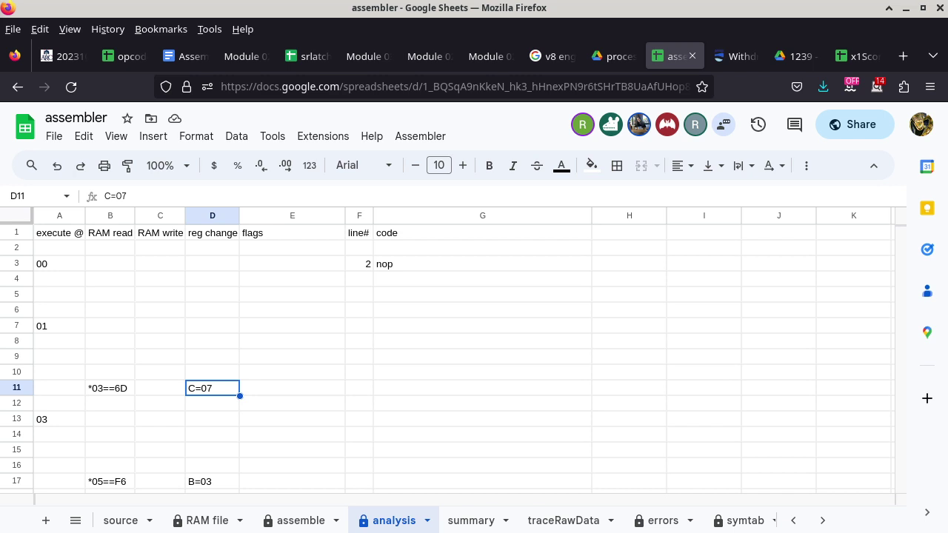
{"action": "left_click", "coordinate": [212, 481]}
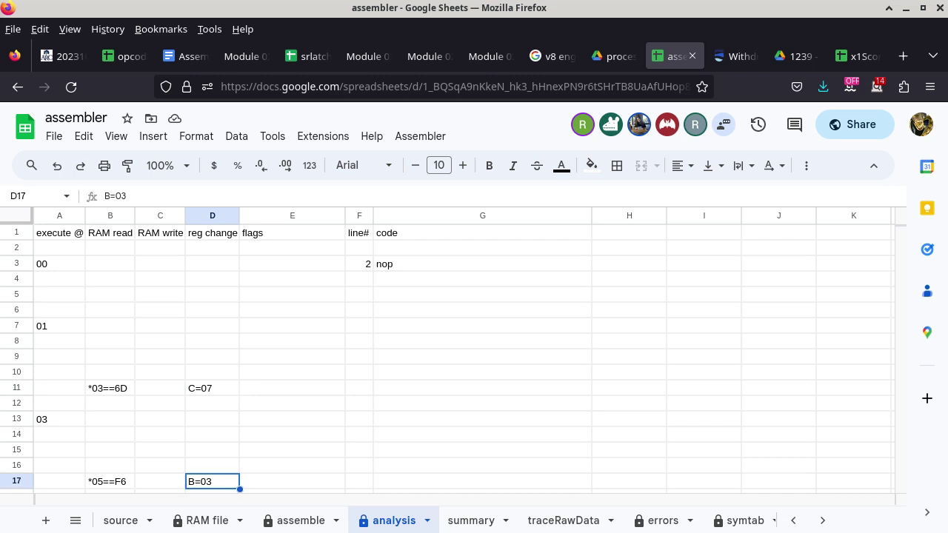
{"action": "scroll", "coordinate": [459, 356], "scroll_direction": "down", "scroll_amount": 4}
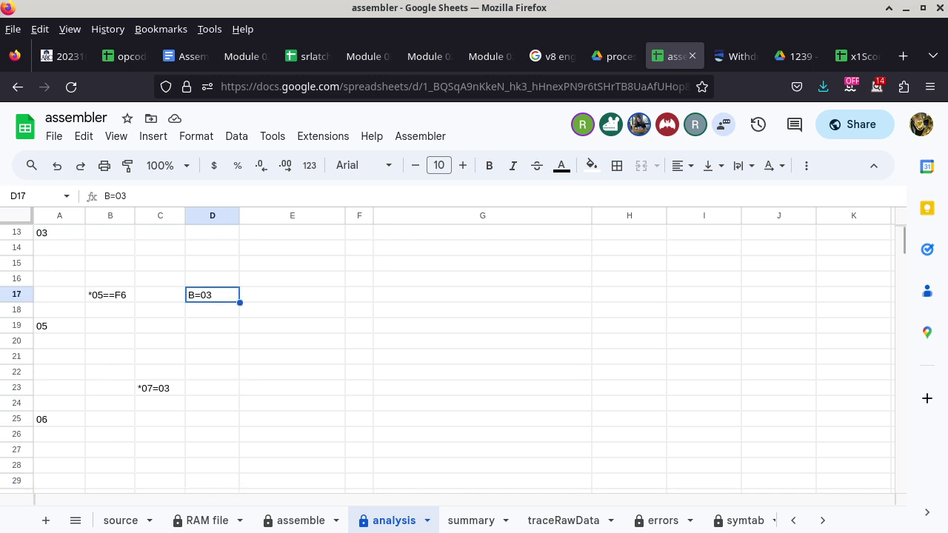
{"action": "left_click", "coordinate": [160, 388]}
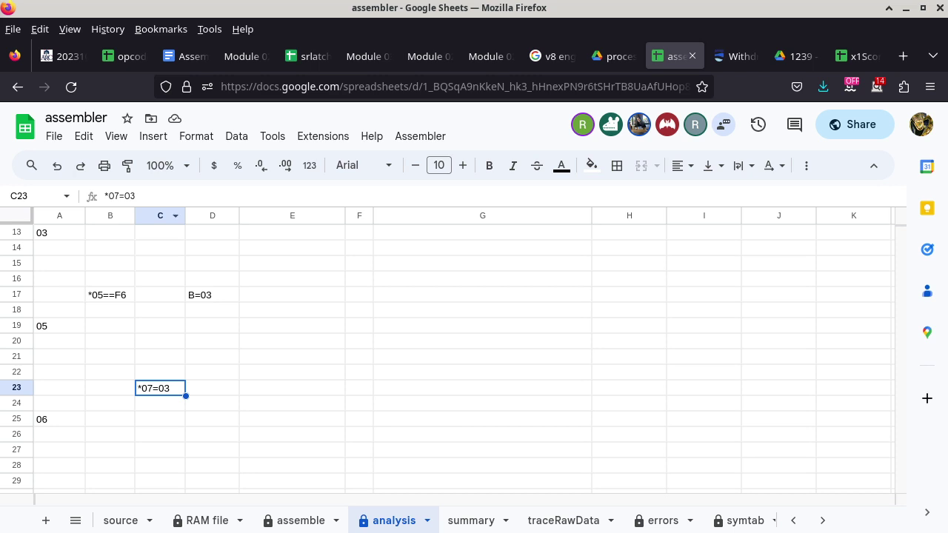
{"action": "left_click", "coordinate": [160, 215]}
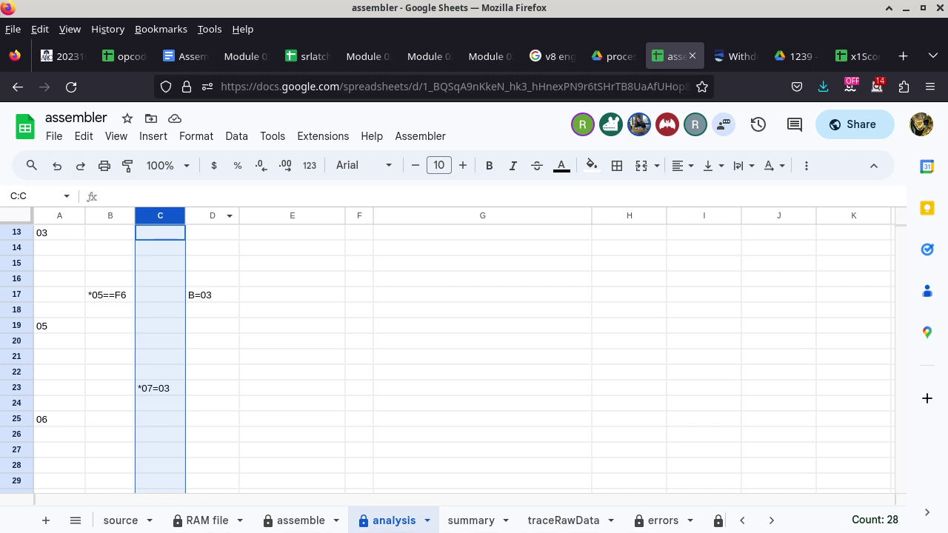
{"action": "left_click", "coordinate": [212, 215]}
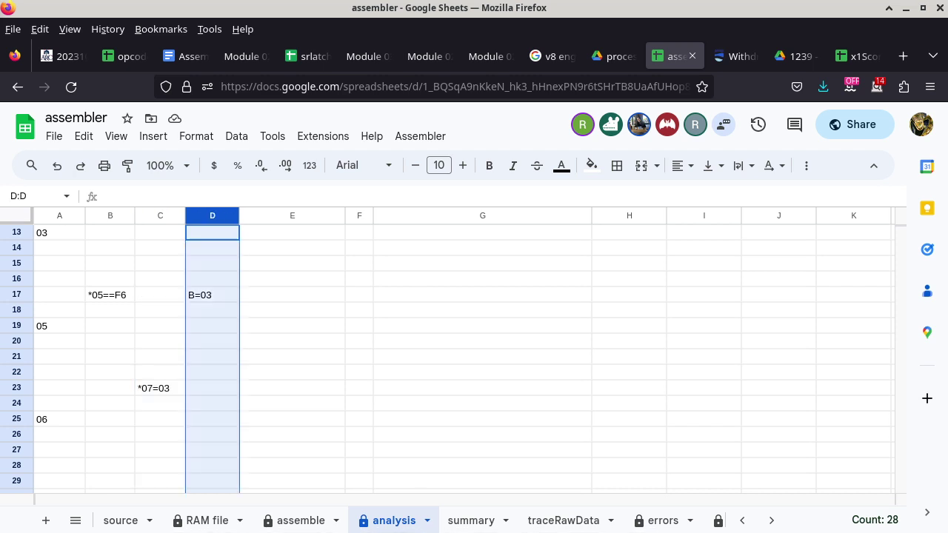
{"action": "left_click", "coordinate": [60, 215]}
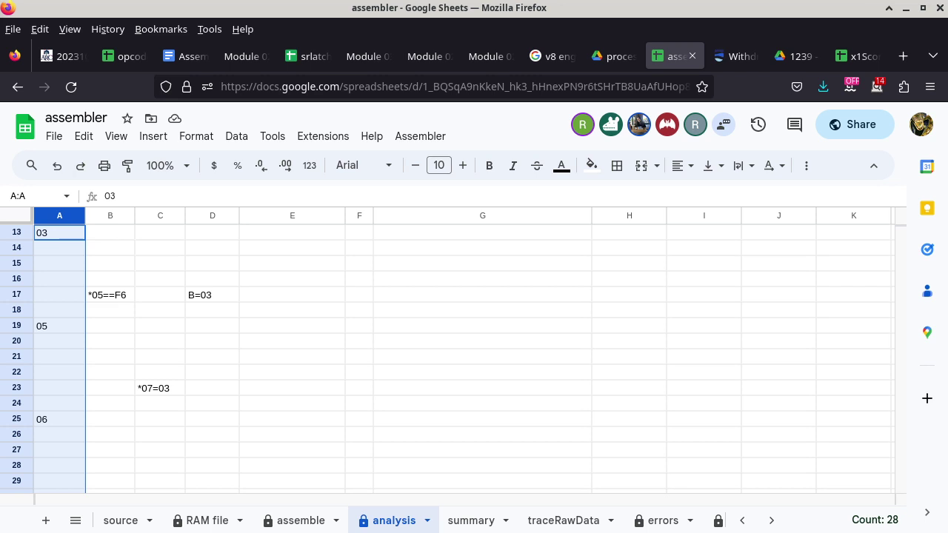
{"action": "left_click", "coordinate": [160, 388]}
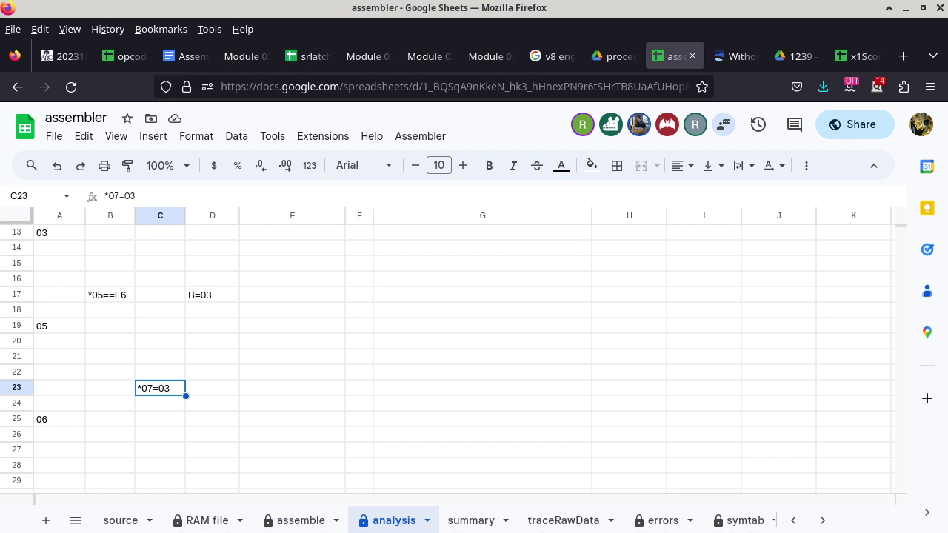
{"action": "scroll", "coordinate": [444, 356], "scroll_direction": "up", "scroll_amount": 5}
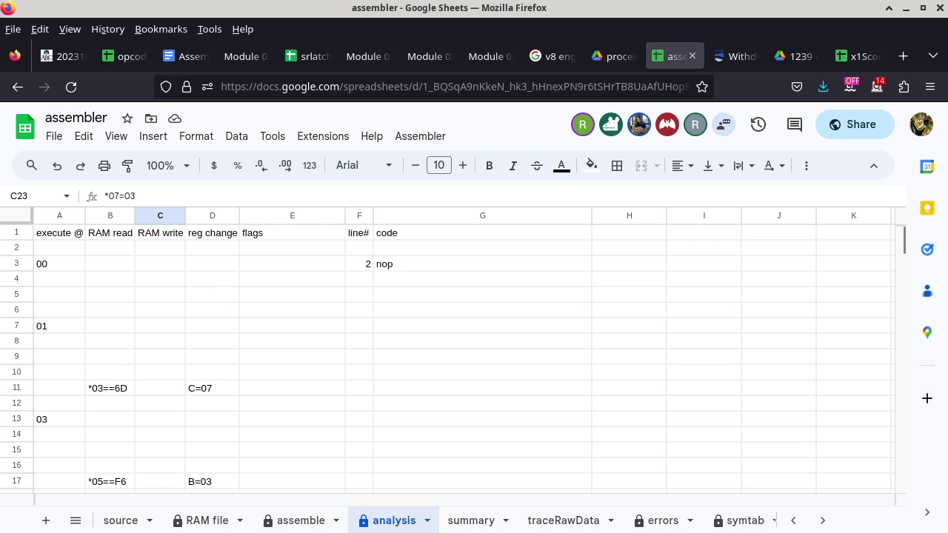
{"action": "left_click", "coordinate": [212, 388]}
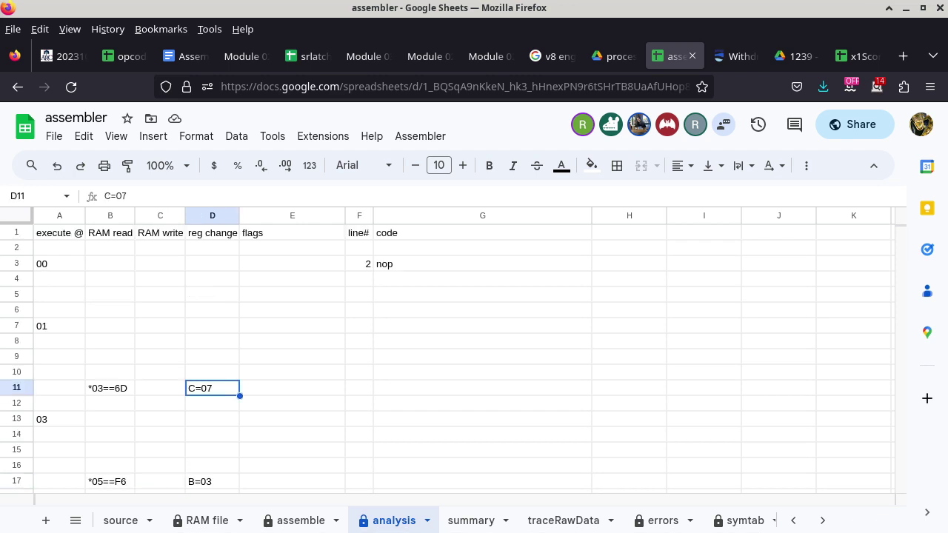
{"action": "left_click", "coordinate": [212, 482]}
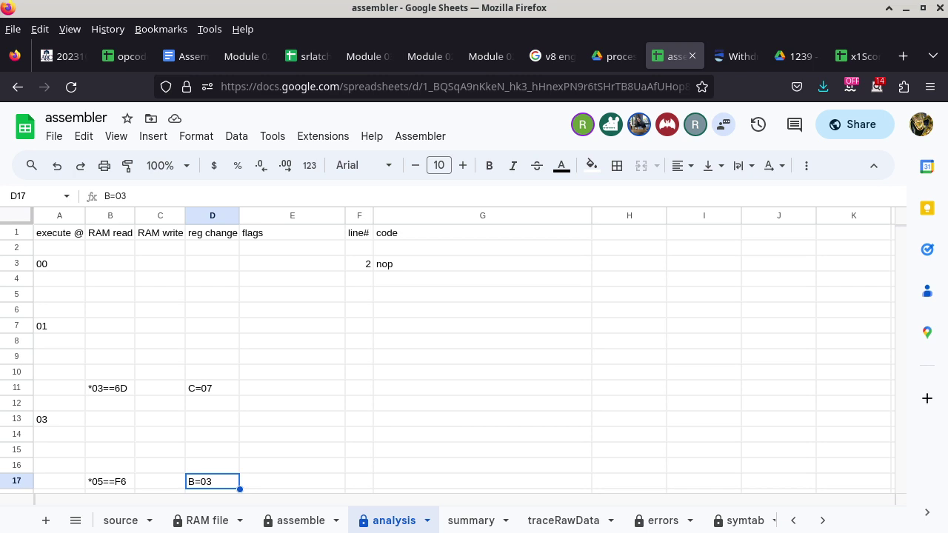
- Switch to the terminal and change the working directory to Documents/cisp310/riverSpider under the home folder
{"action": "key", "text": "alt+Tab"}
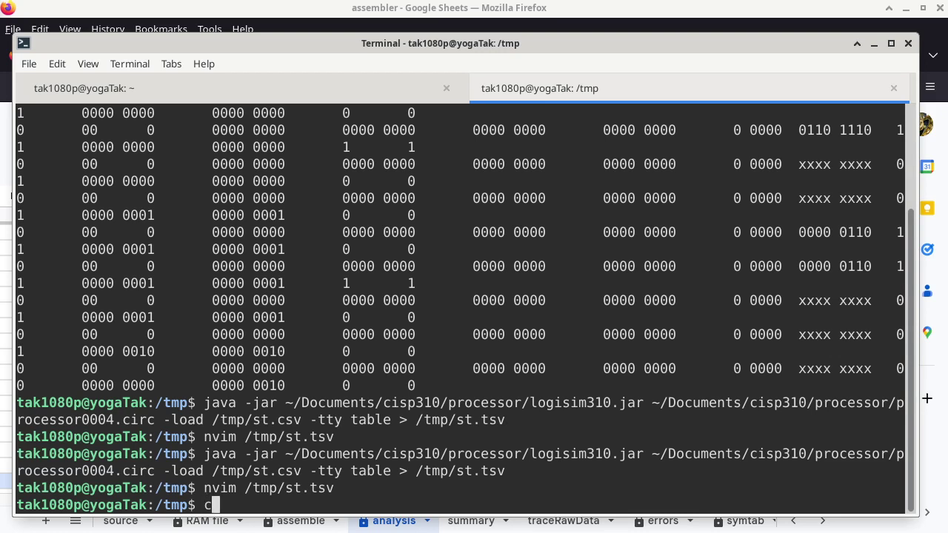
{"action": "type", "text": "cd"}
{"action": "key", "text": "Return"}
{"action": "type", "text": "c"}
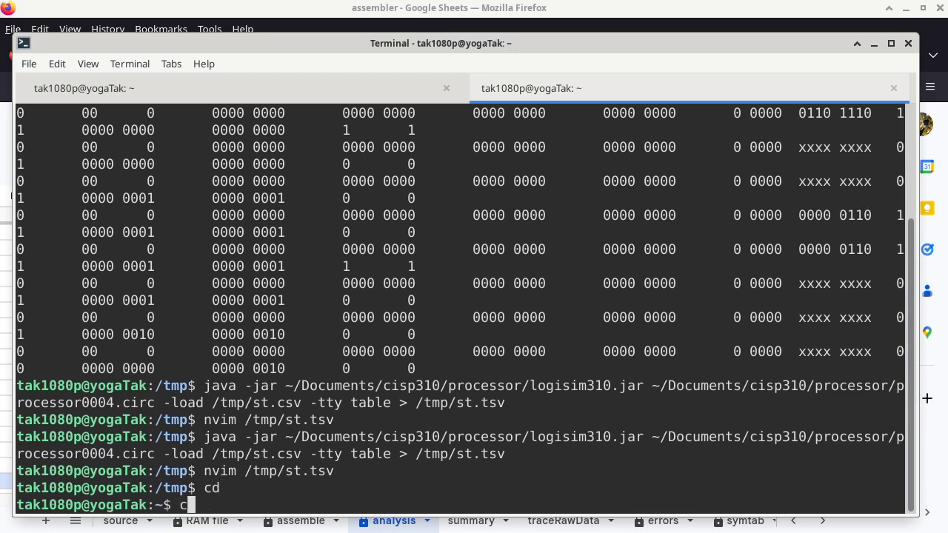
{"action": "type", "text": "d Doc"}
{"action": "key", "text": "Tab"}
{"action": "type", "text": "cisp310"}
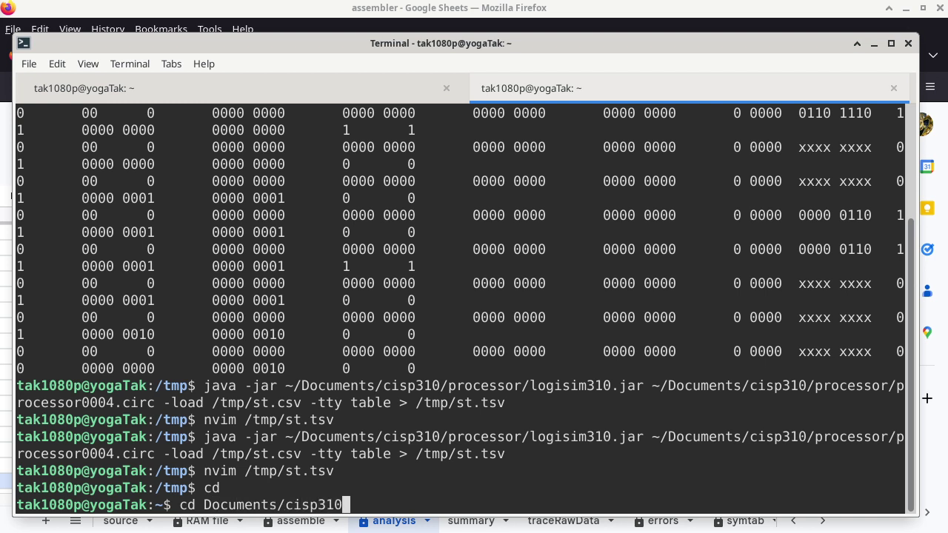
{"action": "type", "text": "/r"}
{"action": "key", "text": "Tab"}
{"action": "key", "text": "Return"}
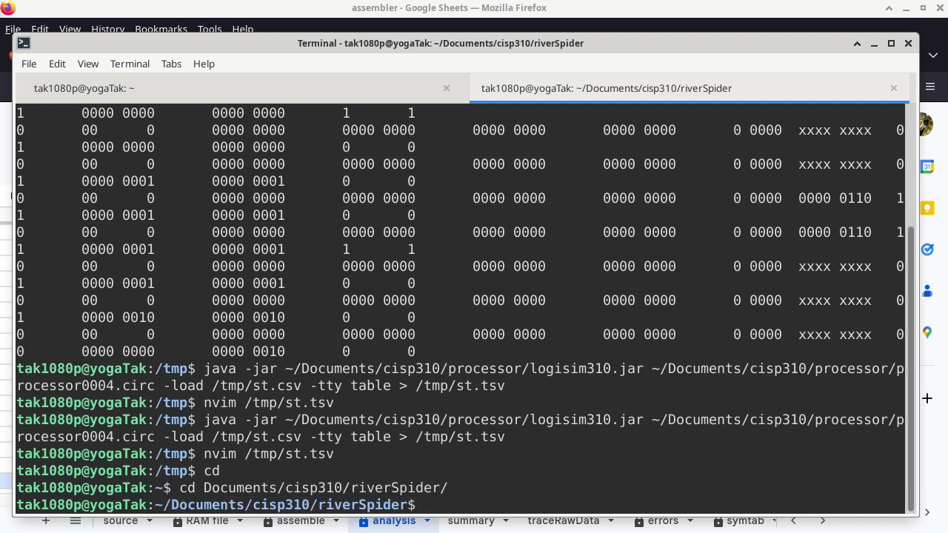
- List the contents of the riverSpider folder
{"action": "type", "text": "ls"}
{"action": "key", "text": "Return"}
{"action": "type", "text": "./su"}
{"action": "key", "text": "Tab"}
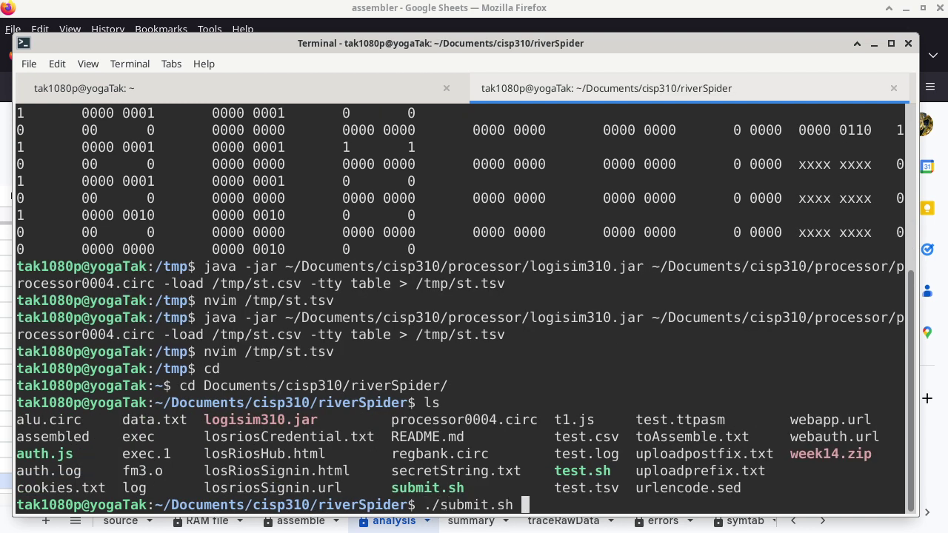
{"action": "key", "text": "BackSpace"}
{"action": "key", "text": "BackSpace"}
{"action": "key", "text": "BackSpace"}
{"action": "key", "text": "BackSpace"}
{"action": "key", "text": "BackSpace"}
{"action": "key", "text": "BackSpace"}
{"action": "key", "text": "BackSpace"}
{"action": "key", "text": "BackSpace"}
{"action": "key", "text": "BackSpace"}
{"action": "key", "text": "BackSpace"}
{"action": "key", "text": "BackSpace"}
{"action": "key", "text": "BackSpace"}
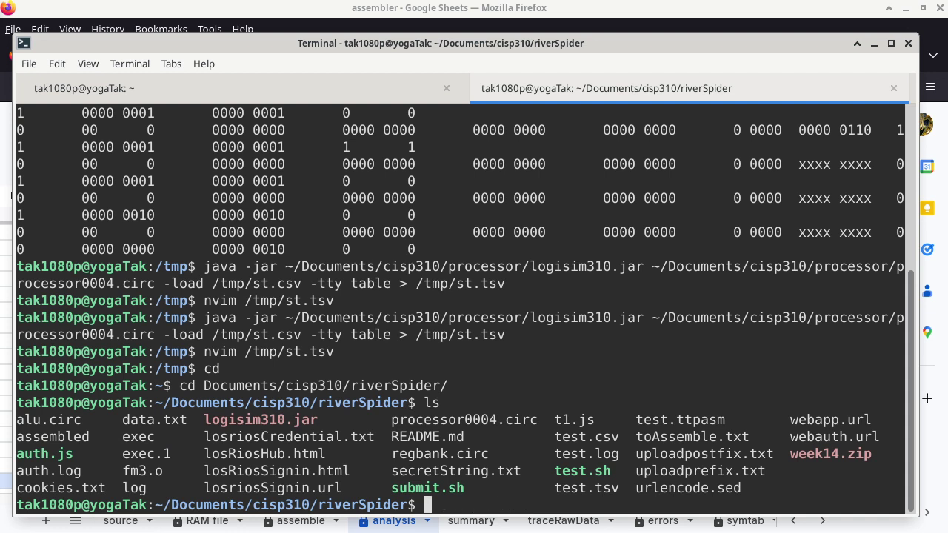
- Open a new file /tmp/st.ttpasm in nvim
{"action": "type", "text": "nvin"}
{"action": "key", "text": "BackSpace"}
{"action": "key", "text": "BackSpace"}
{"action": "type", "text": "m /tmp/"}
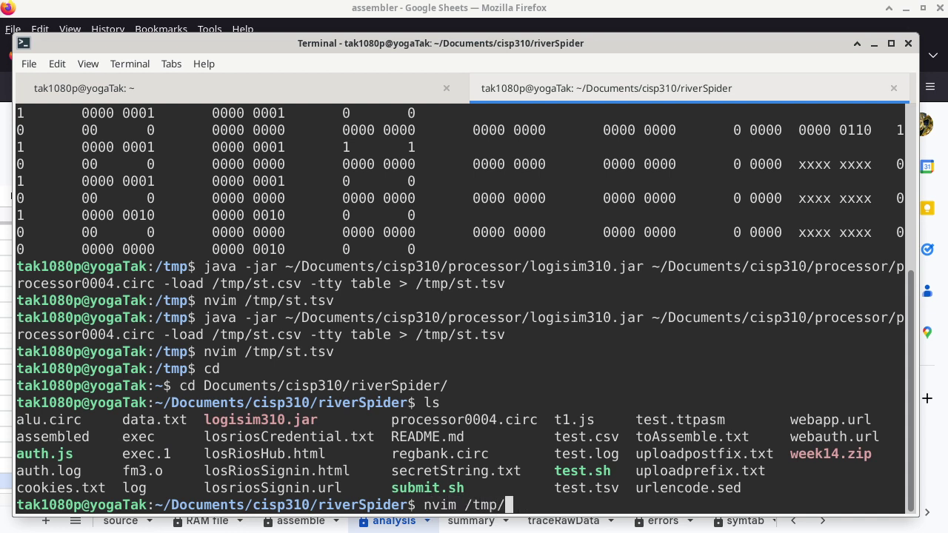
{"action": "type", "text": "st.ts"}
{"action": "key", "text": "BackSpace"}
{"action": "key", "text": "BackSpace"}
{"action": "type", "text": "ttpasm"}
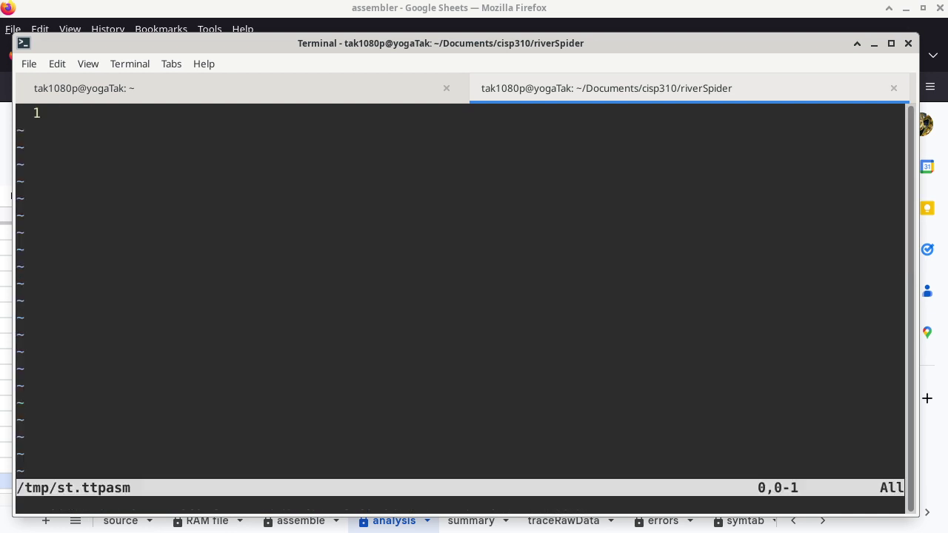
- Write the program's first three lines in st.ttpasm: nop, ldi c,L1 and ldi b,3
{"action": "key", "text": "i"}
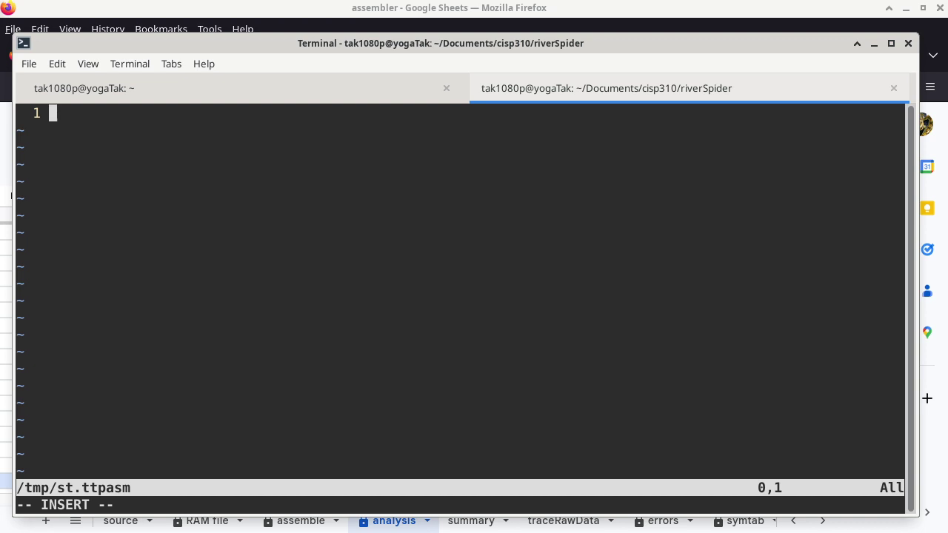
{"action": "type", "text": "nop"}
{"action": "key", "text": "Return"}
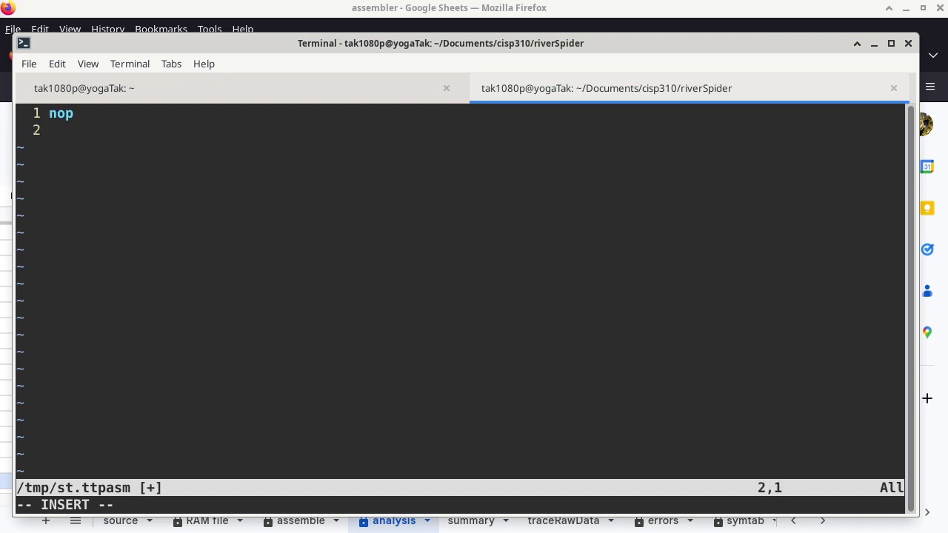
{"action": "type", "text": "ldi c,17"}
{"action": "key", "text": "BackSpace"}
{"action": "key", "text": "BackSpace"}
{"action": "type", "text": "L1"}
{"action": "key", "text": "Return"}
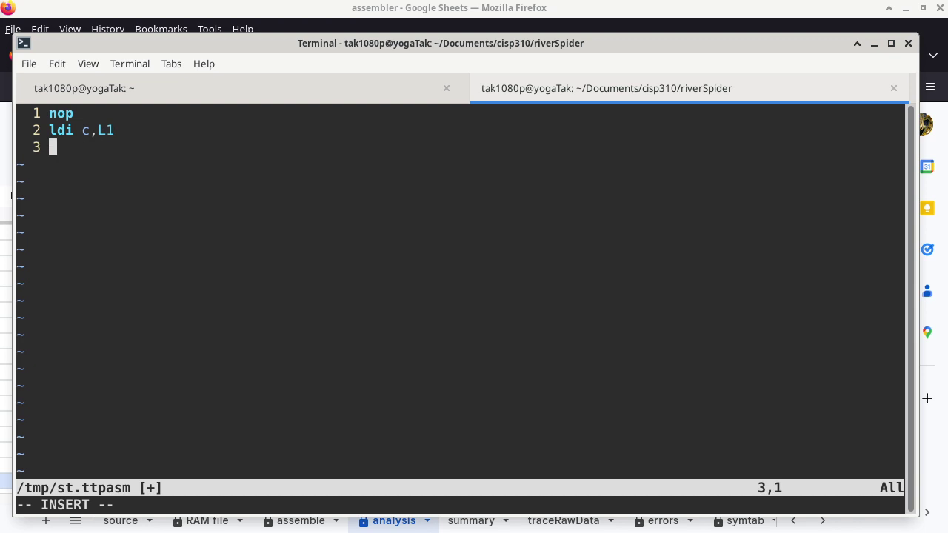
{"action": "type", "text": "ldi b,3"}
{"action": "key", "text": "Return"}
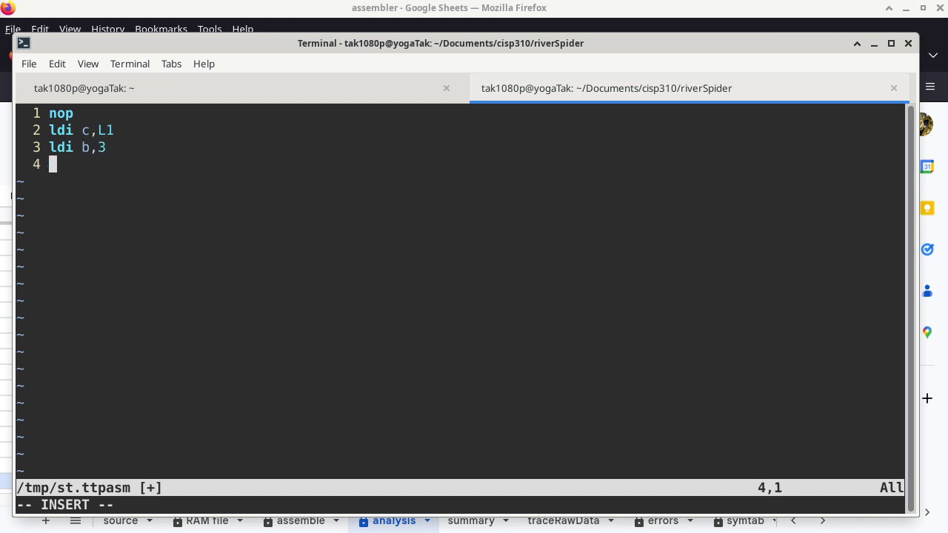
- Add the lines st (c),b, halt, L1: and byte 45 to the program, and save and close the file
{"action": "type", "text": "st  (c),b"}
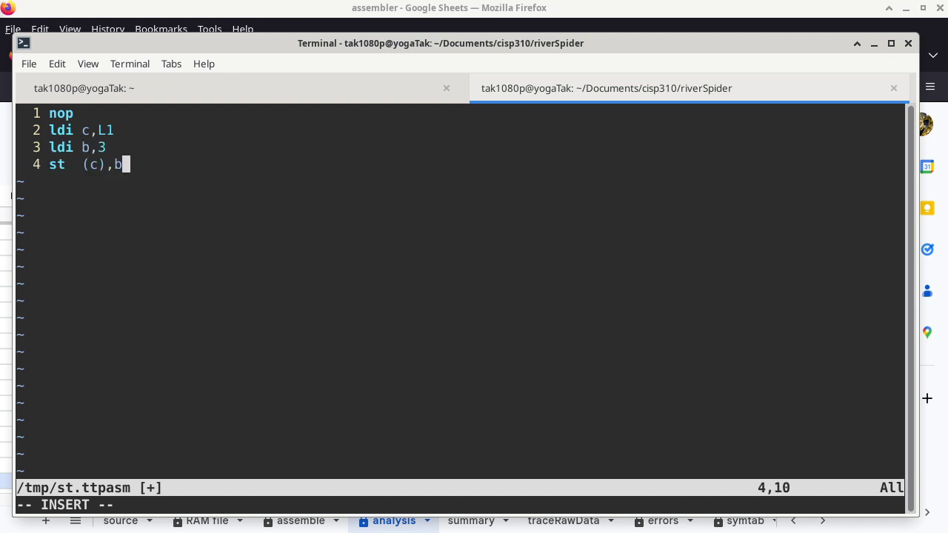
{"action": "key", "text": "Return"}
{"action": "type", "text": "halt"}
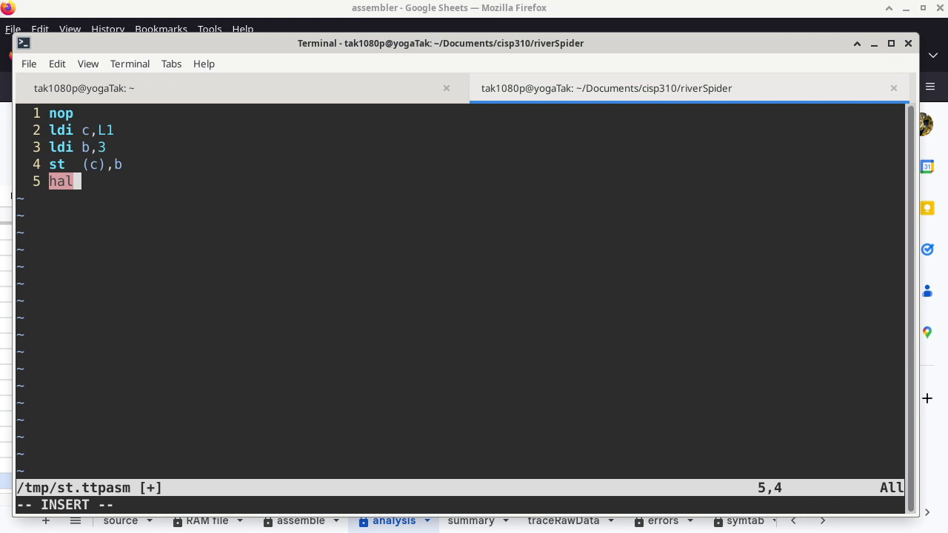
{"action": "key", "text": "Return"}
{"action": "type", "text": "L1:"}
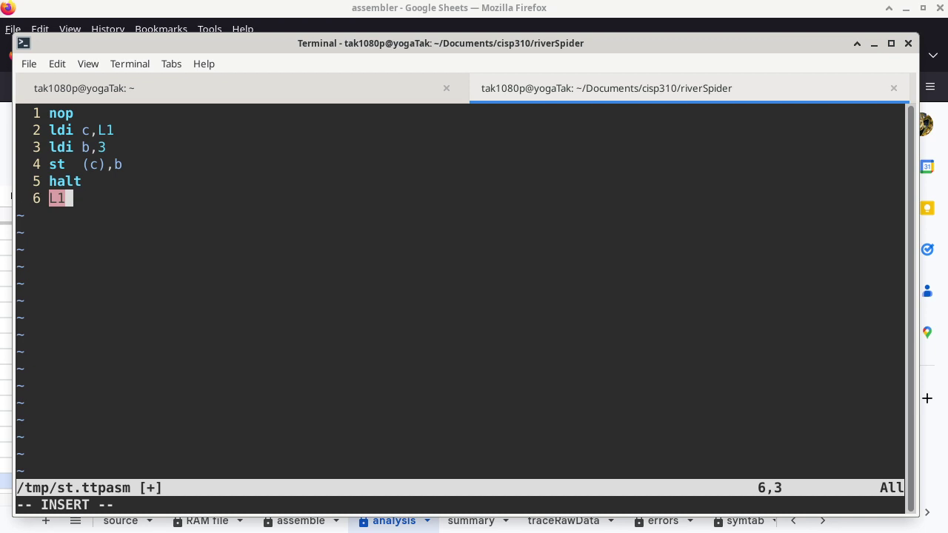
{"action": "key", "text": "Return"}
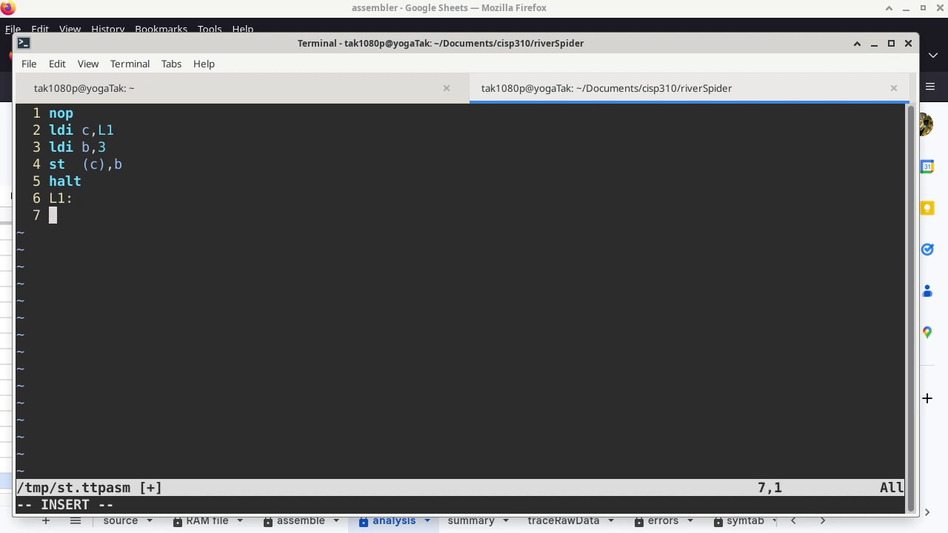
{"action": "type", "text": "byte "}
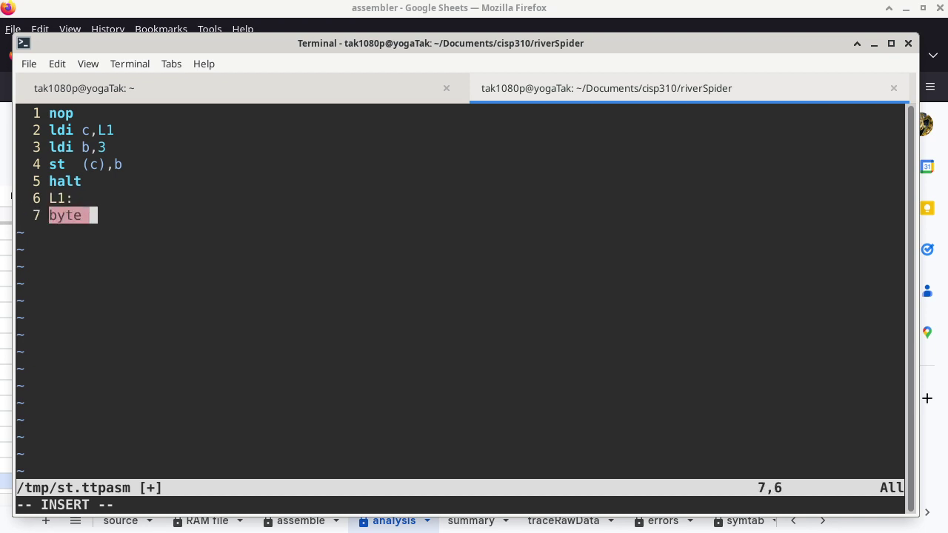
{"action": "type", "text": "45"}
{"action": "key", "text": "Escape"}
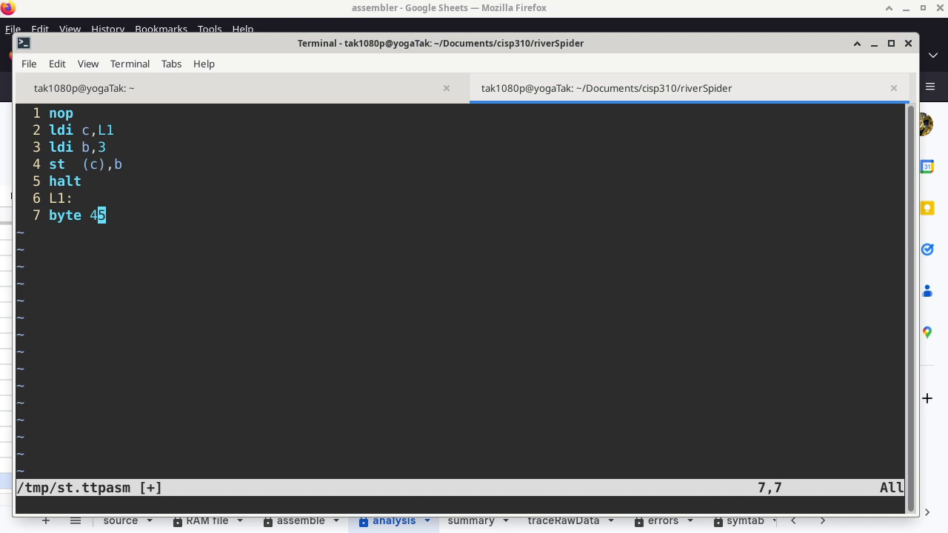
{"action": "type", "text": ":x"}
{"action": "key", "text": "Return"}
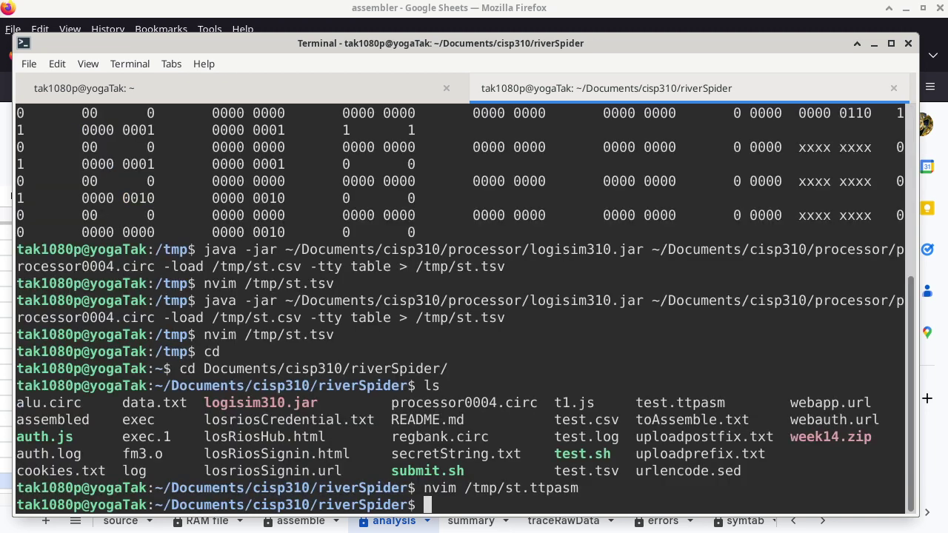
- Submit /tmp/st.ttpasm with the submit.sh script and switch to Firefox to check the trace in the analysis sheet
{"action": "type", "text": "./submit.sh"}
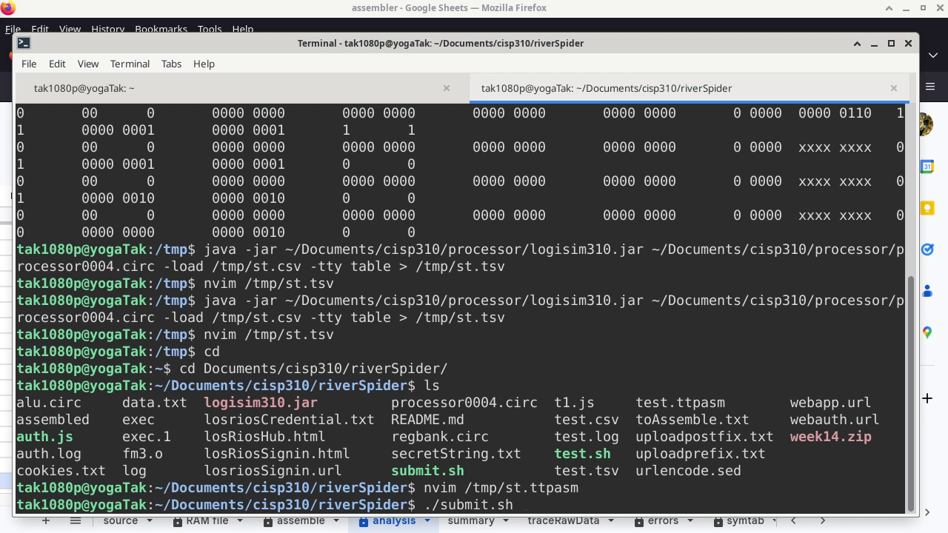
{"action": "type", "text": "/tmp/st.ttpasm"}
{"action": "key", "text": "Return"}
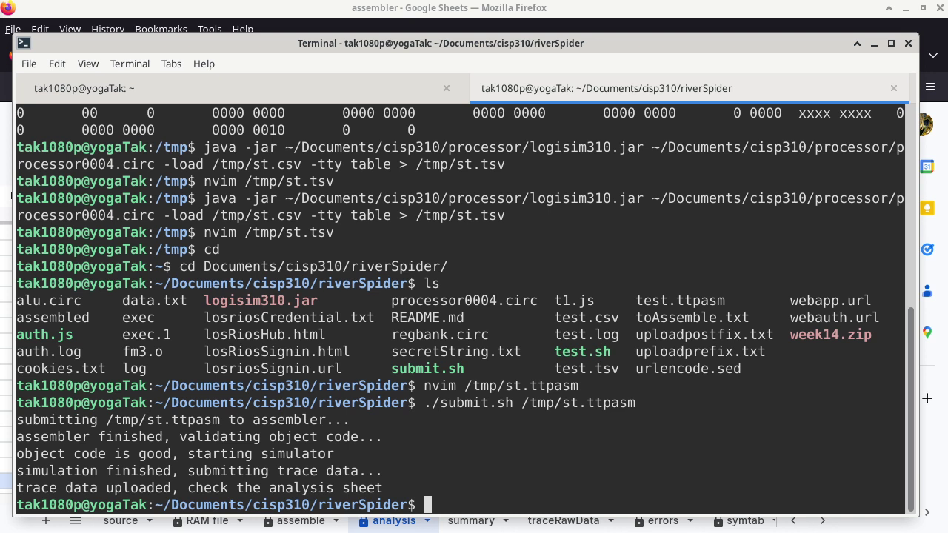
{"action": "key", "text": "Print"}
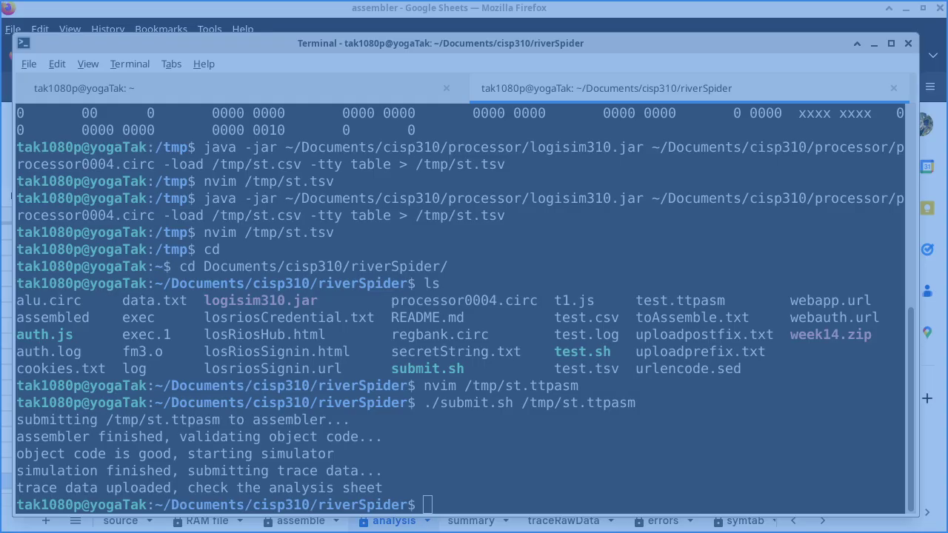
{"action": "key", "text": "alt+Tab"}
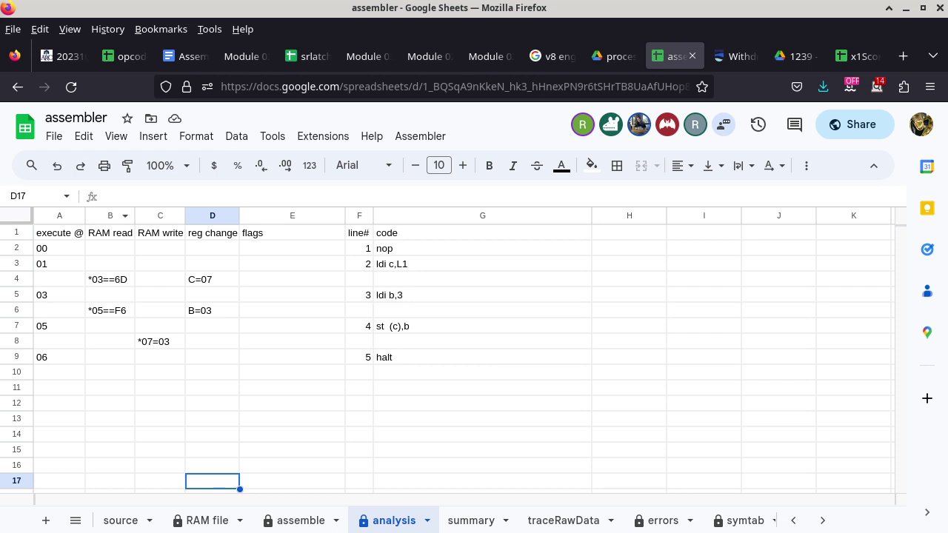
- Open the Modules page of the Canvas course and search it for riverSp
{"action": "key", "text": "alt+1"}
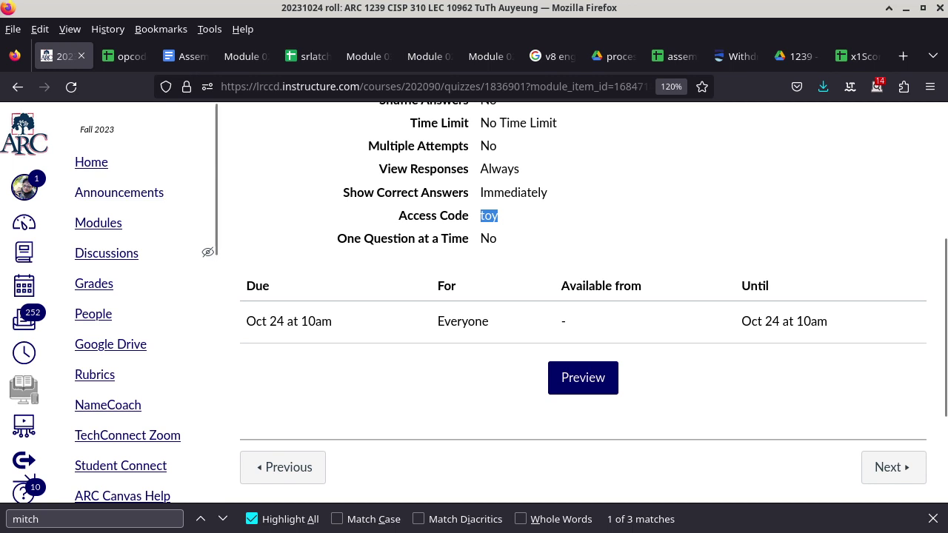
{"action": "left_click", "coordinate": [99, 223]}
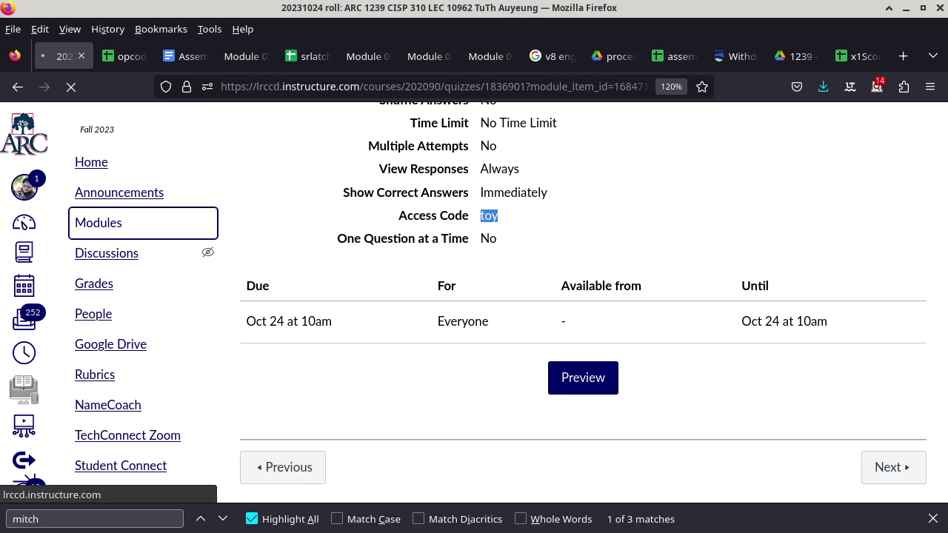
{"action": "key", "text": "ctrl+f"}
{"action": "type", "text": "riverSp"}
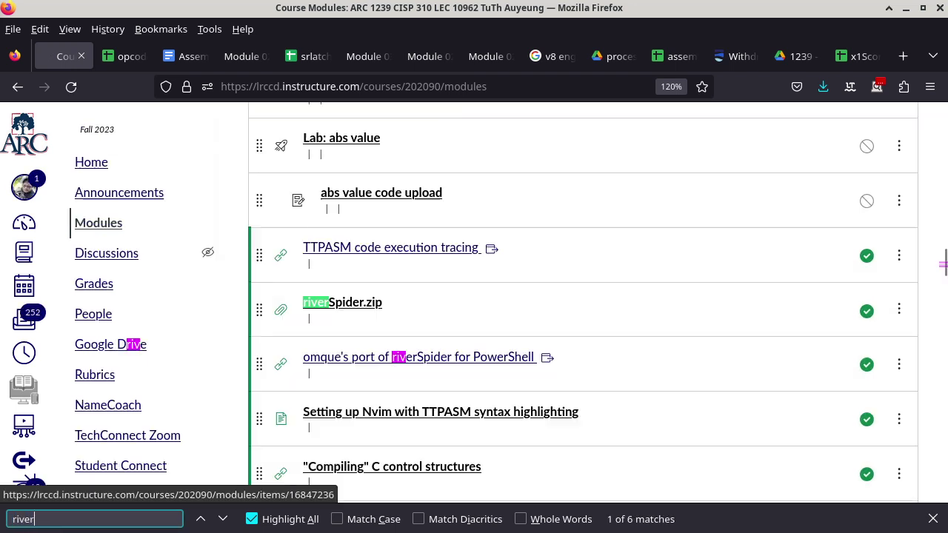